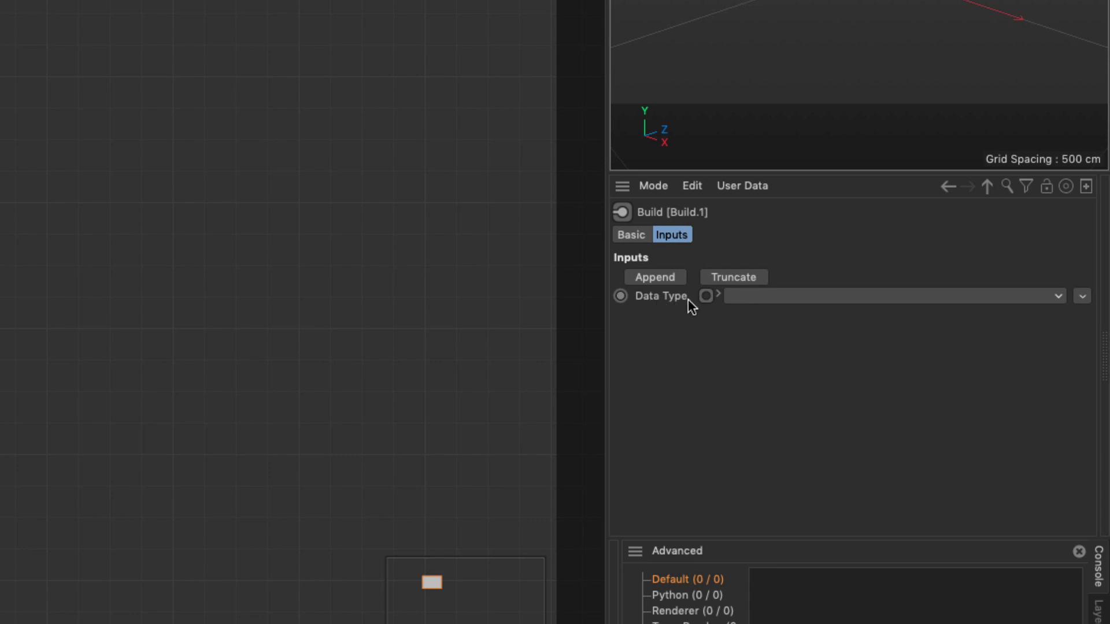
Set the Build node's data type to Vector
left_click(776, 298)
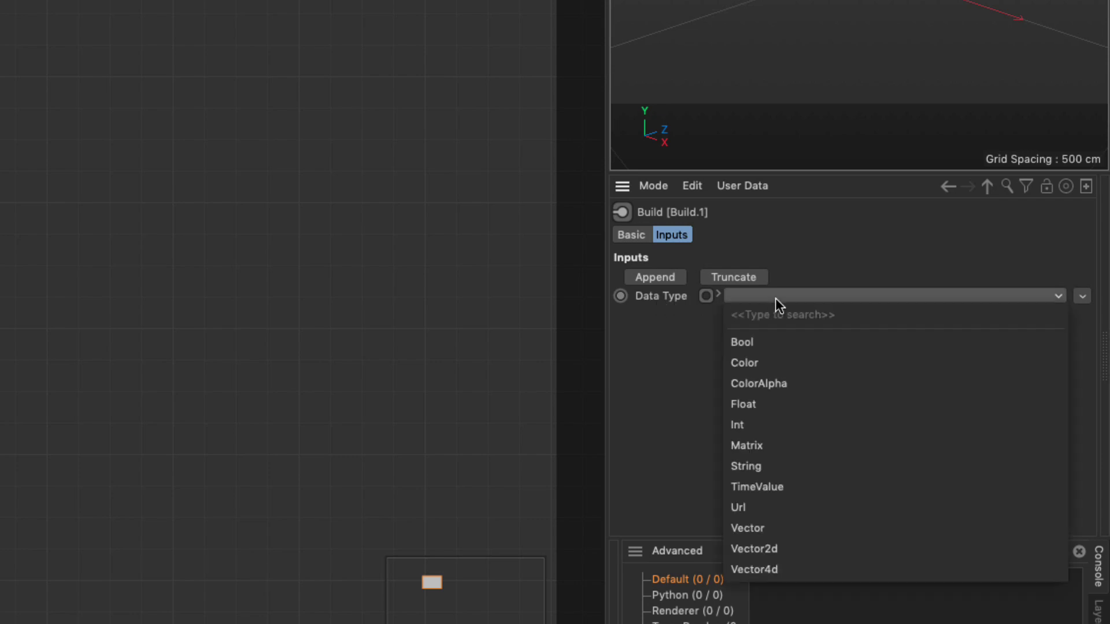
left_click(775, 528)
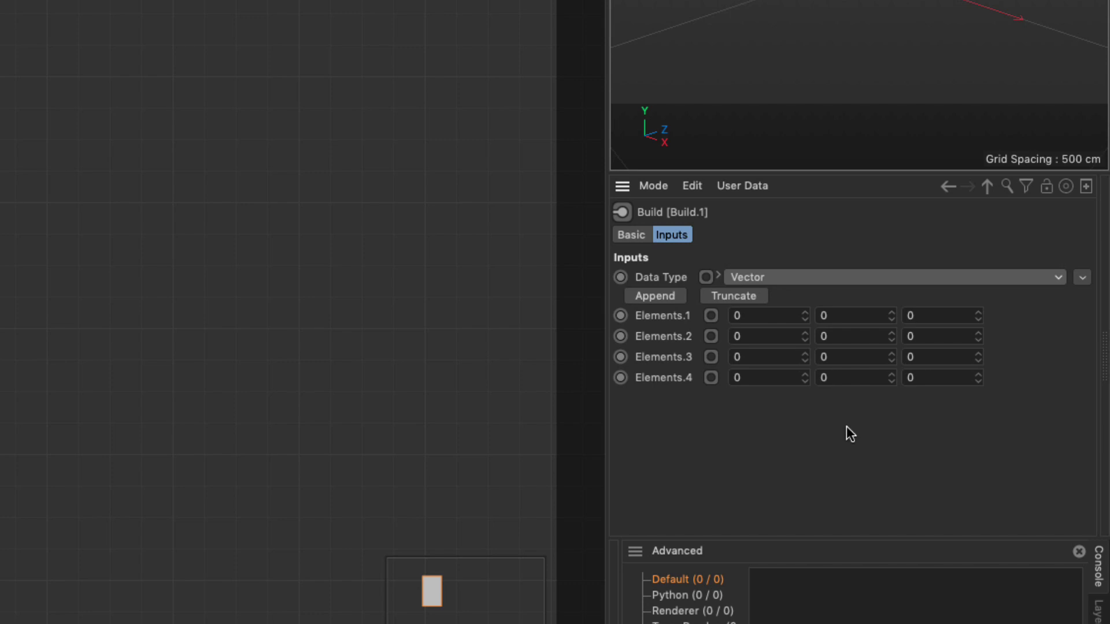
Try extending the Build array by appending four extra elements, and truncate those four again
left_click(670, 297)
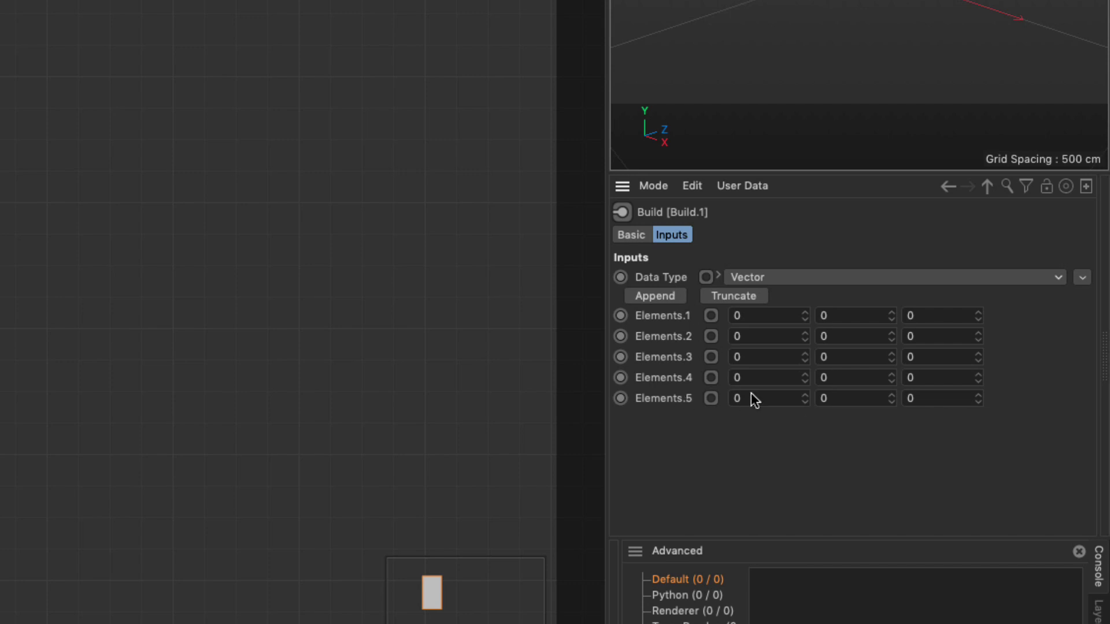
left_click(653, 295)
left_click(653, 295)
left_click(653, 295)
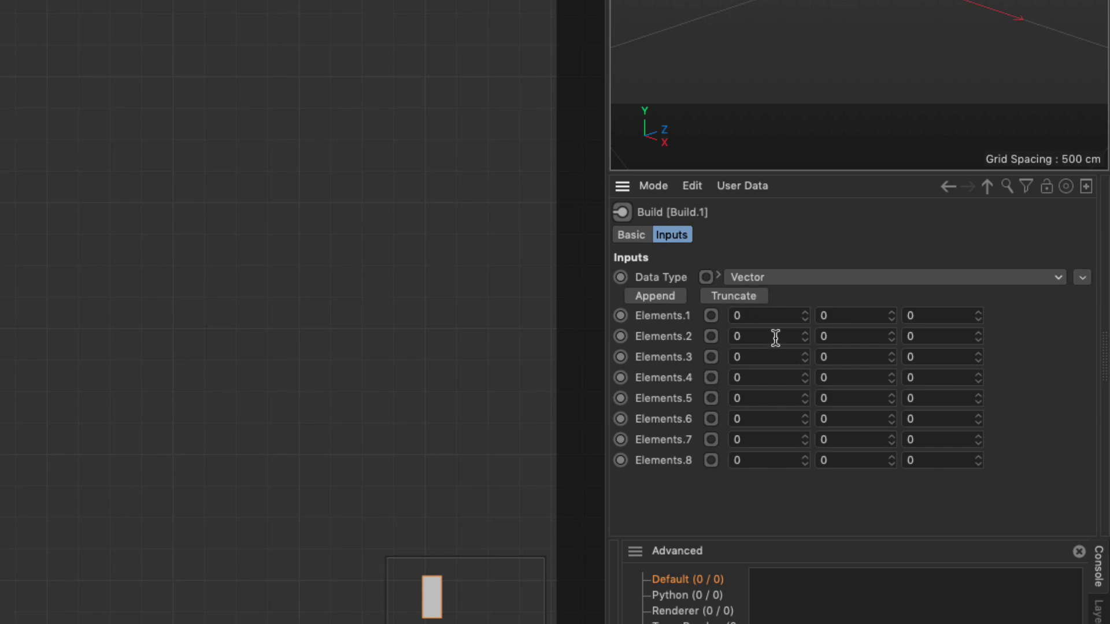
left_click(756, 295)
left_click(756, 295)
left_click(756, 295)
left_click(756, 294)
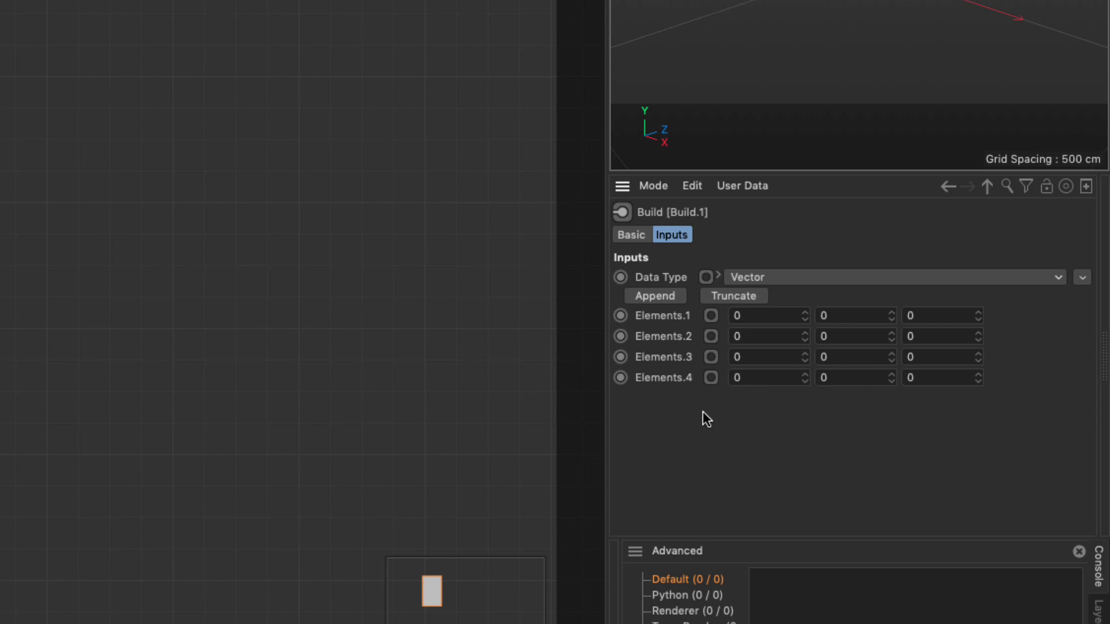
Set the Elements.2 vector of the Build node to 100, 100, 100
left_click(764, 338)
type("100")
key("Tab")
type("100")
key("Tab")
type("100")
Set the Elements.3 vector of the Build node to 200, 200, 200
key("Tab")
type("200")
key("Tab")
type("200")
key("Tab")
type("200")
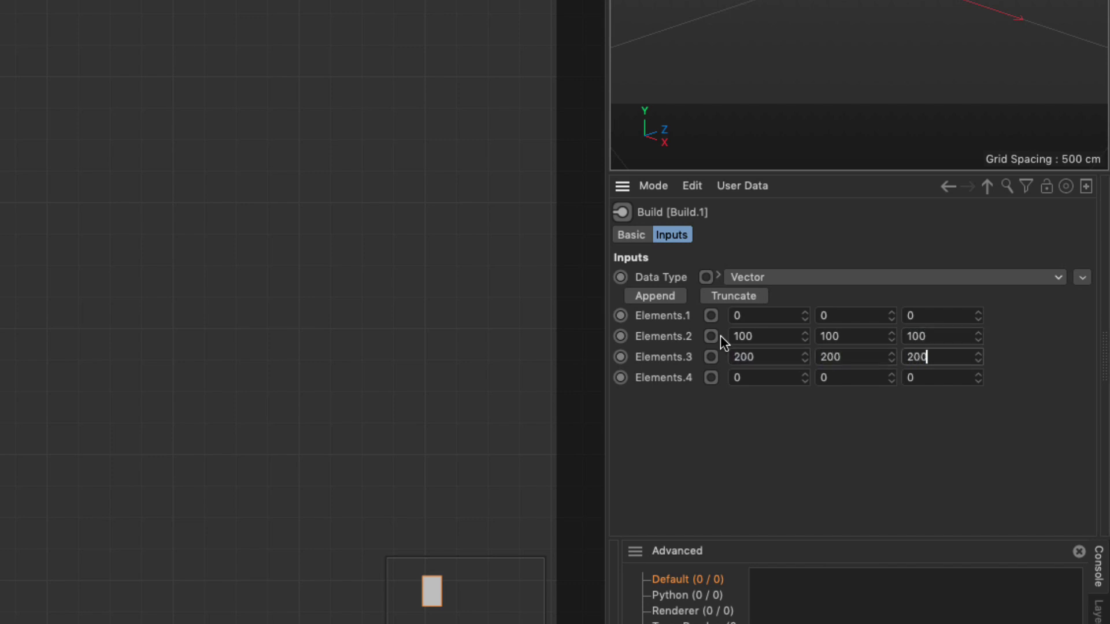
Set the Elements.4 vector of the Build node to 300, 300, 301
key("Tab")
type("300")
key("Tab")
type("300")
key("Tab")
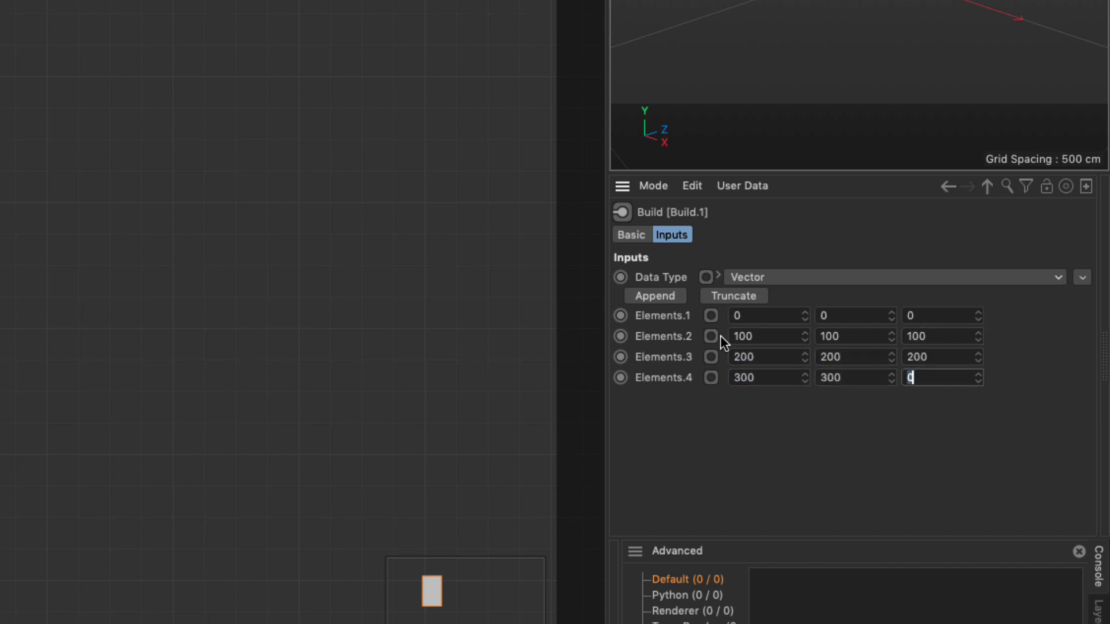
type("301")
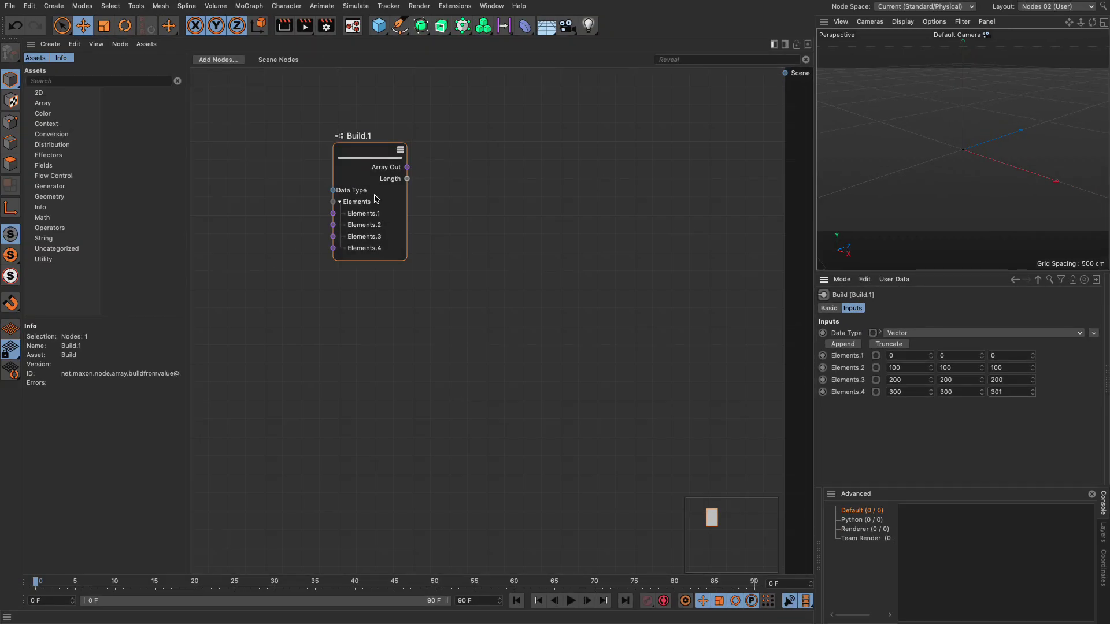
Make room around the Build node and add a Primitive Op node beside it
left_click_drag(373, 155, 342, 178)
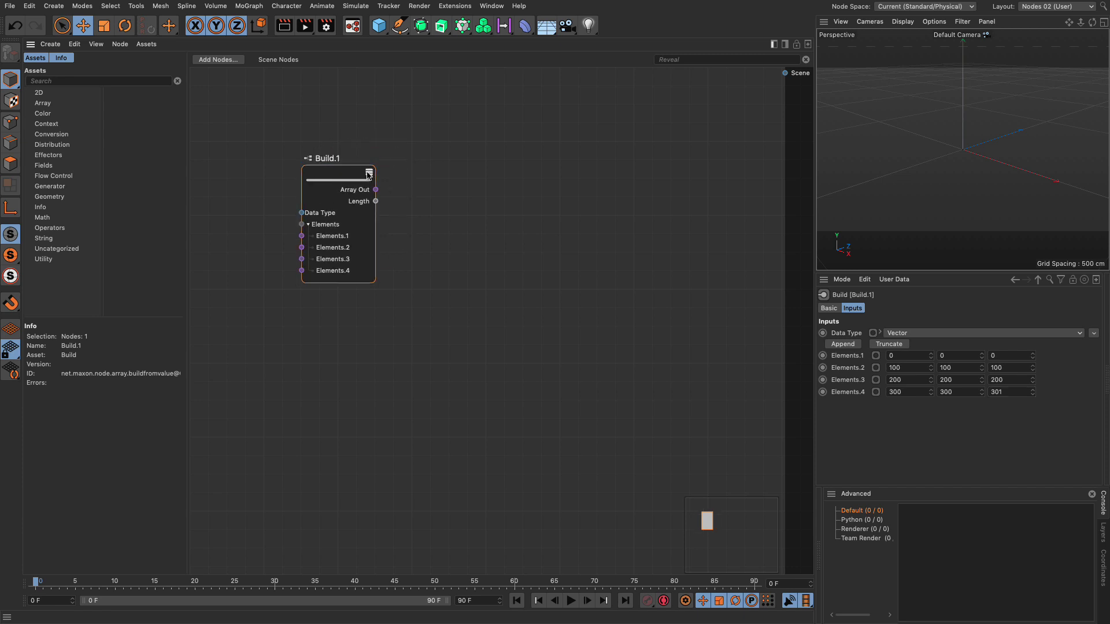
left_click(514, 177)
double_click(516, 179)
type("p")
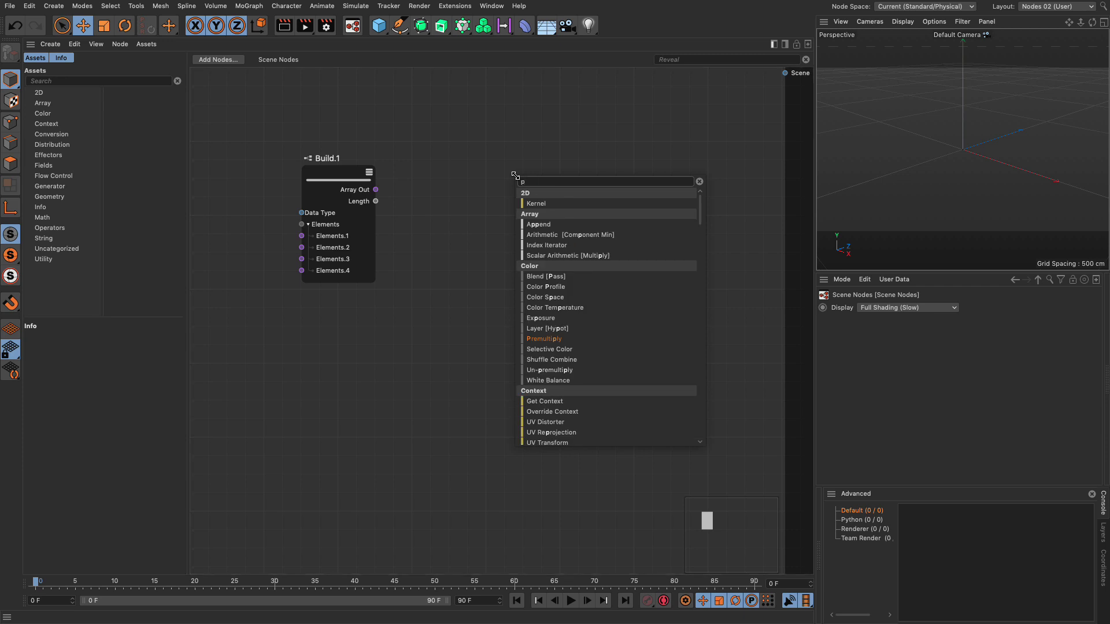
type("rimitive")
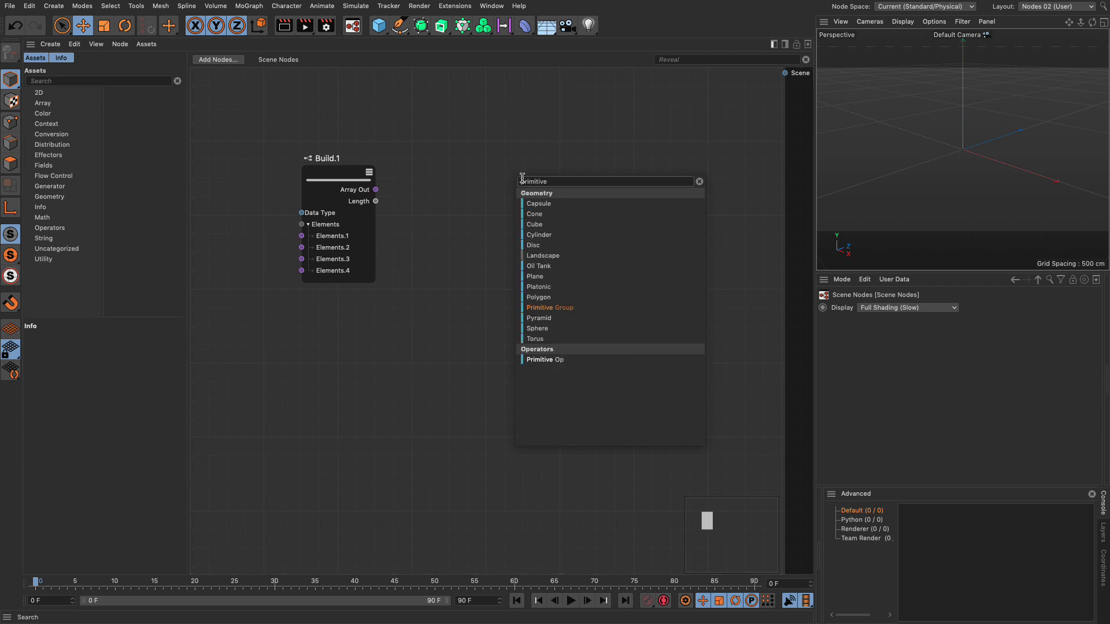
left_click_drag(550, 359, 425, 162)
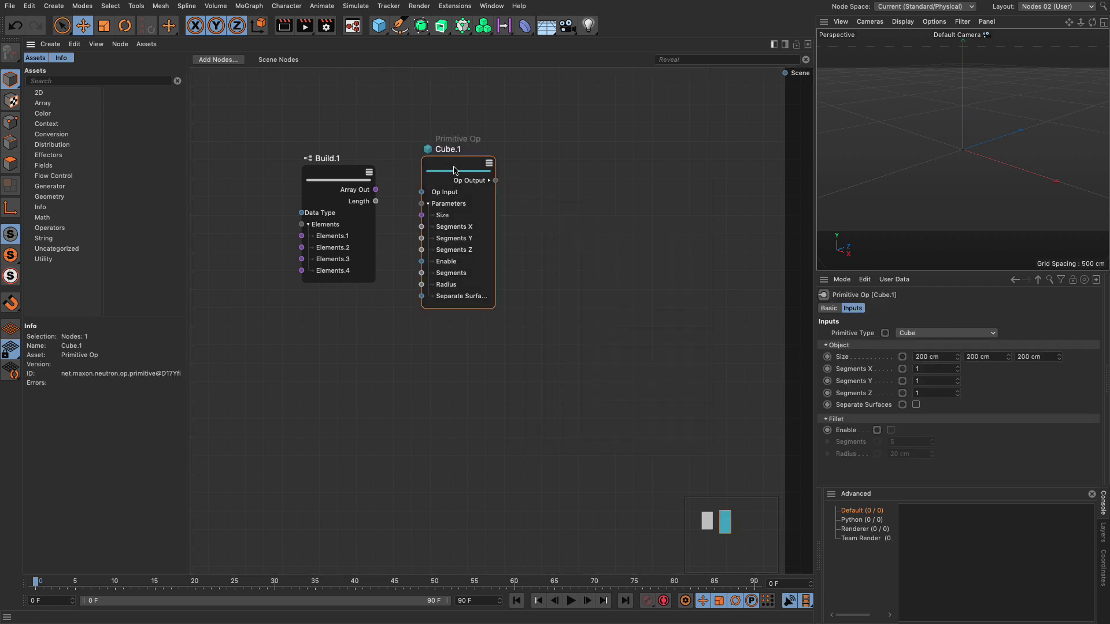
Change the Primitive Op's primitive type to Sphere and place the node above and beside the Build node
left_click(916, 334)
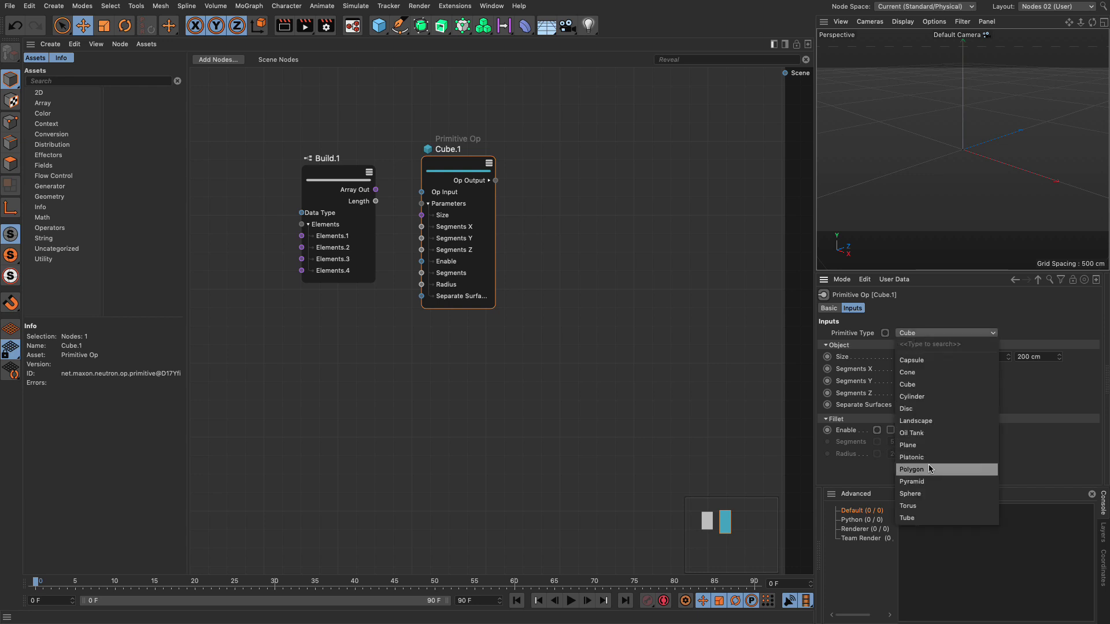
left_click(930, 493)
left_click_drag(486, 155, 478, 104)
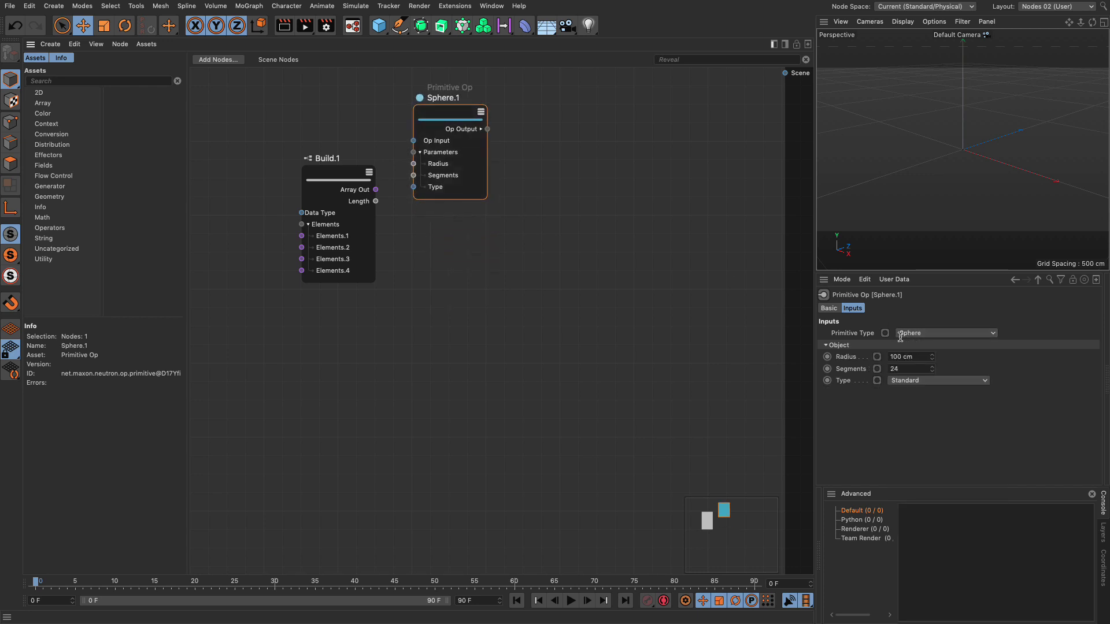
left_click(915, 357)
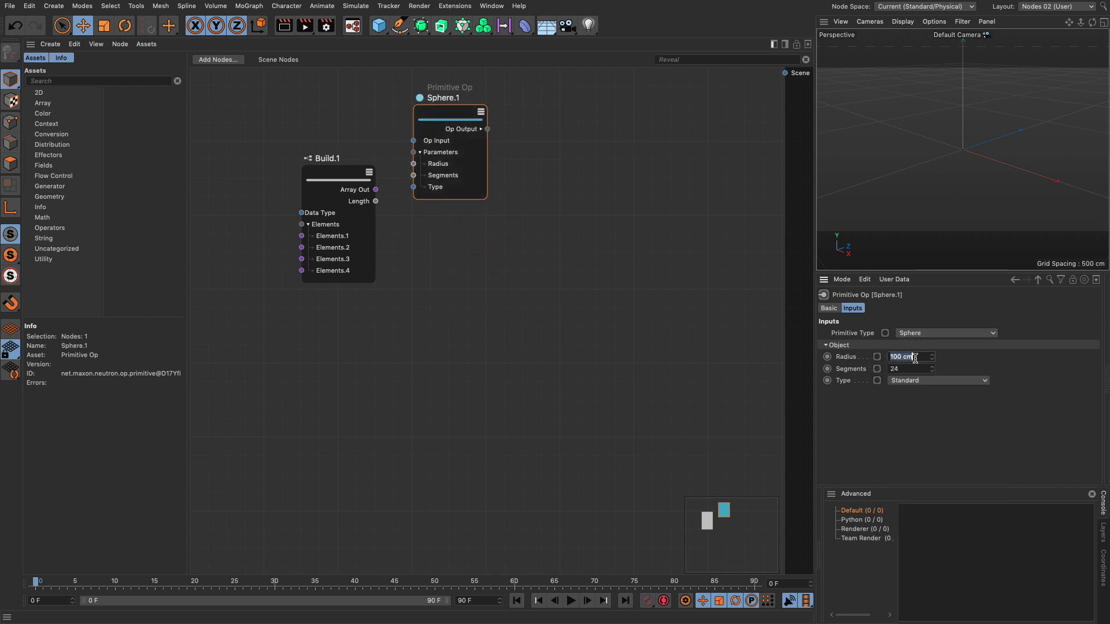
Add a Matrix Op node to the graph, next to the Sphere node
left_click(582, 149)
key("Tab")
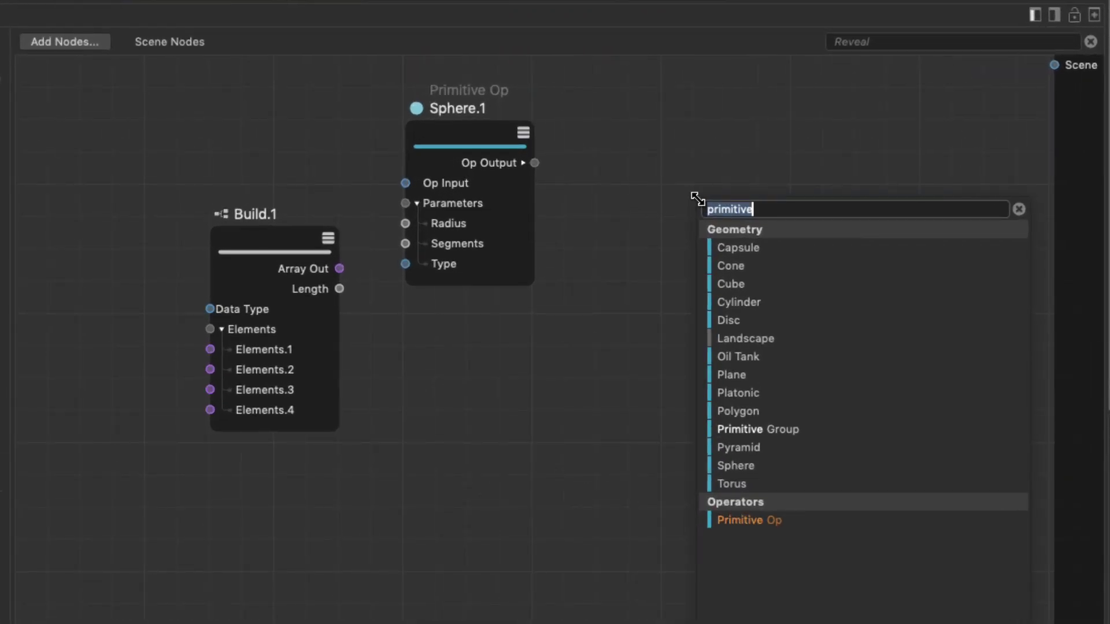
type("matrix")
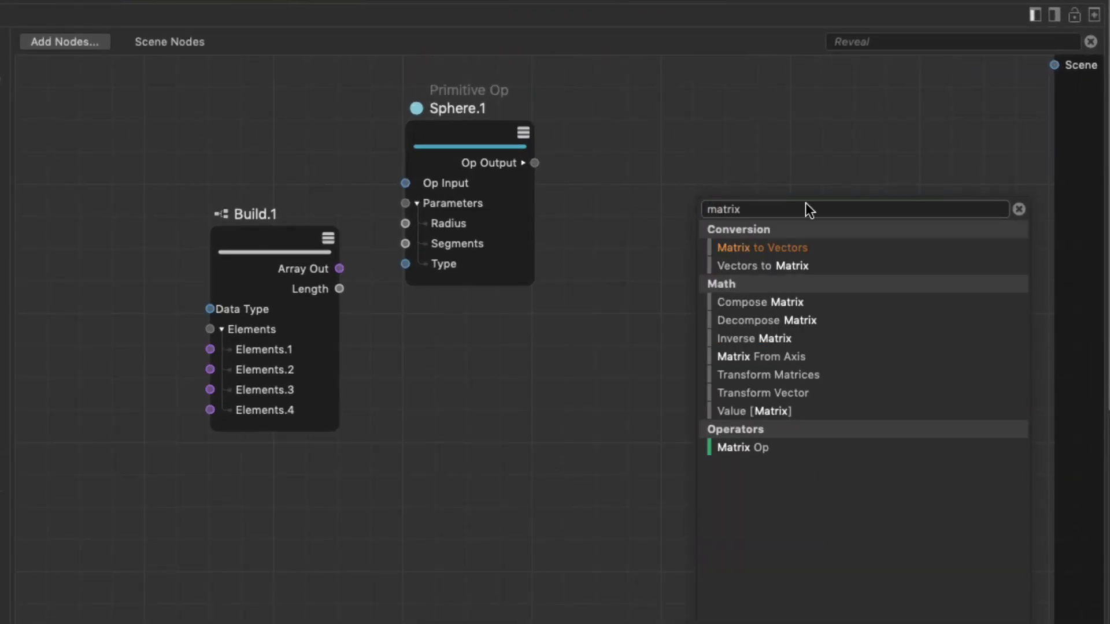
left_click(744, 446)
left_click(664, 169)
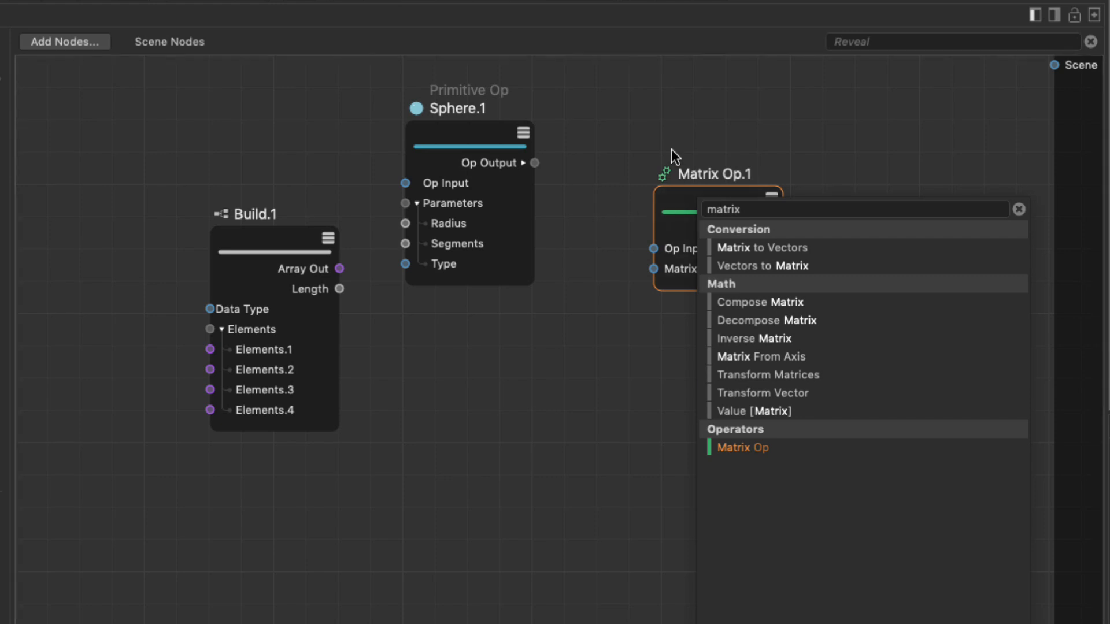
left_click(669, 154)
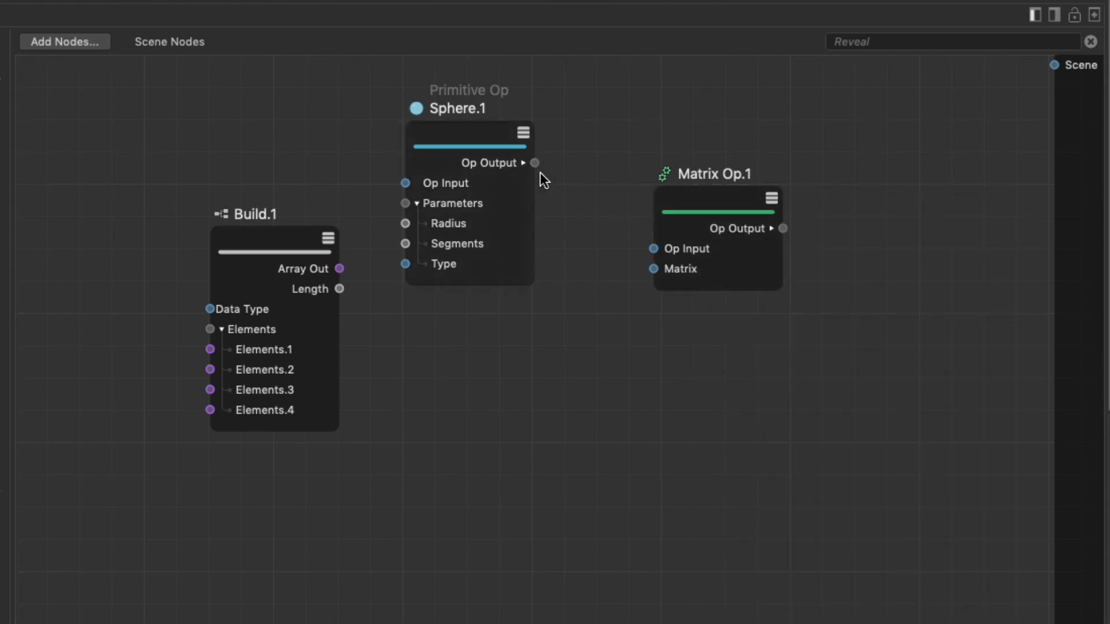
Wire the Sphere's Op Output through the Matrix Op's Op Input to the Scene, and display the viewport shading with lines
left_click_drag(533, 163, 653, 248)
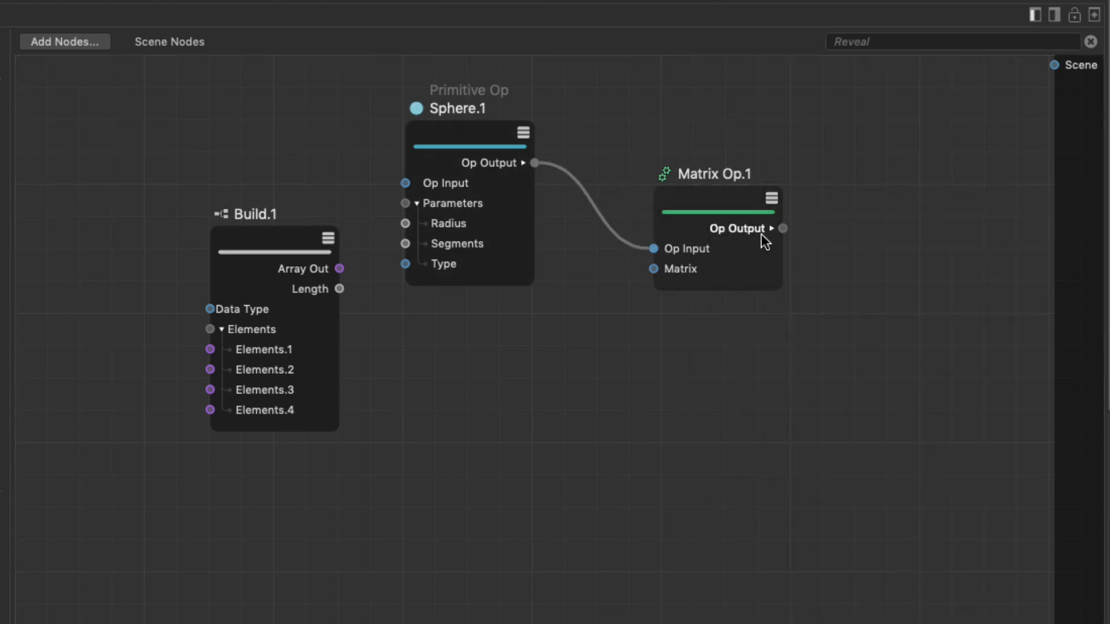
left_click_drag(783, 228, 1052, 66)
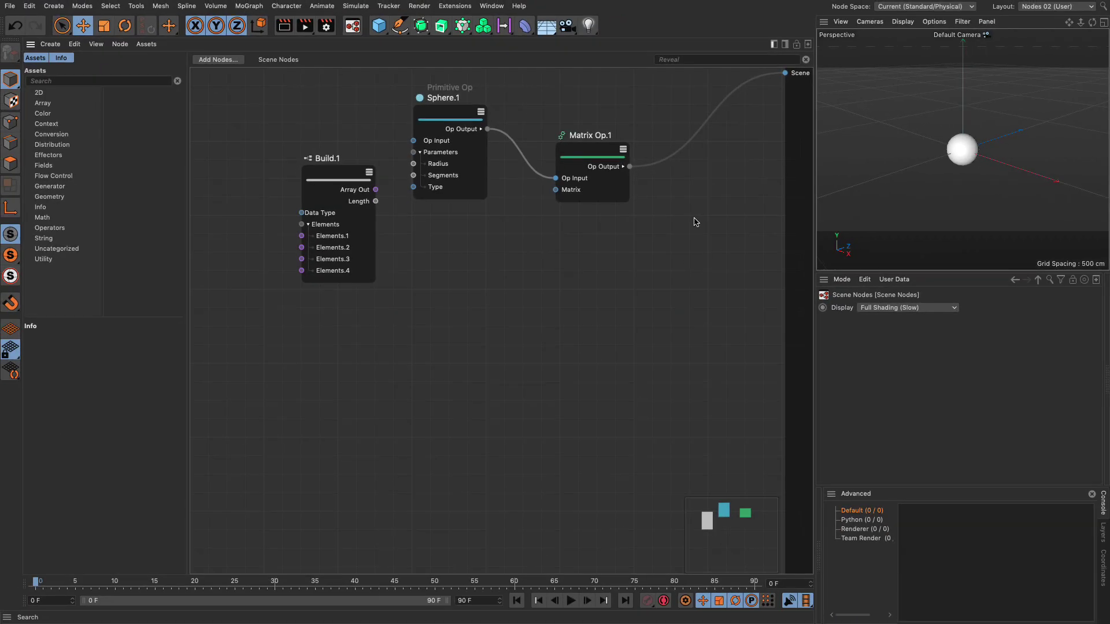
left_click(903, 21)
left_click(907, 60)
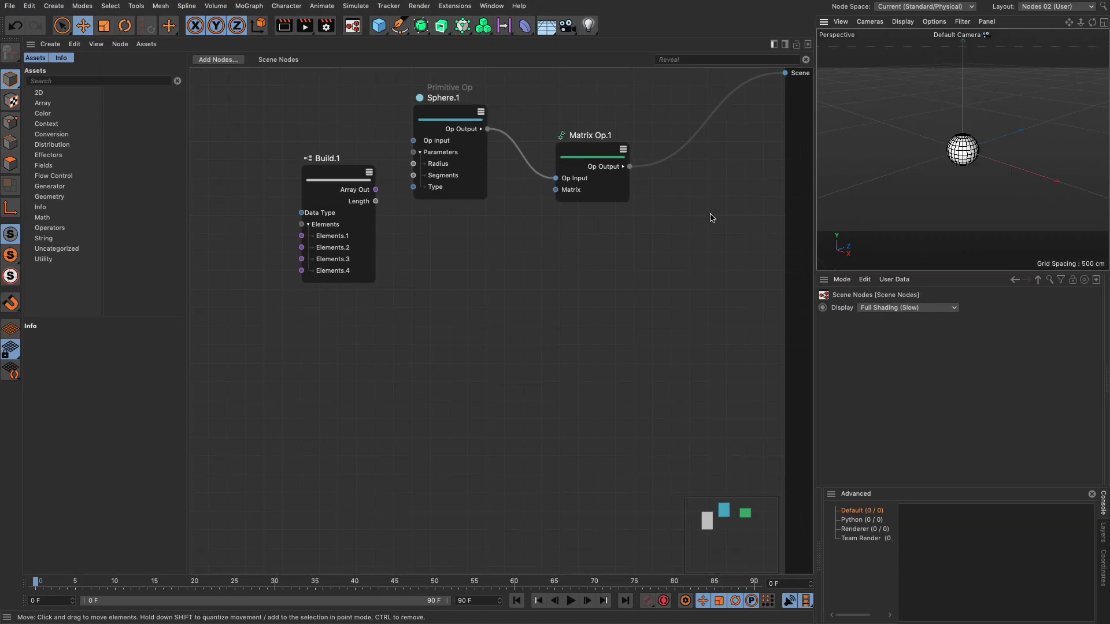
Place the Build node below the Sphere, connect its Array Out to the Matrix Op's Matrix input, and frame the geometry in the viewport
left_click_drag(347, 179, 364, 241)
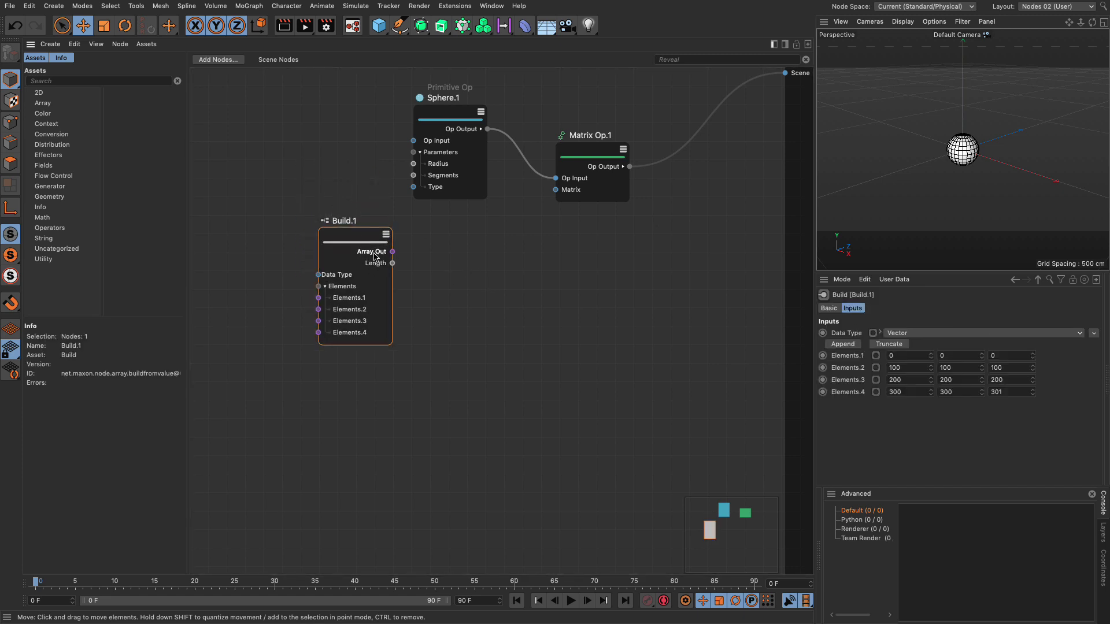
left_click(360, 253)
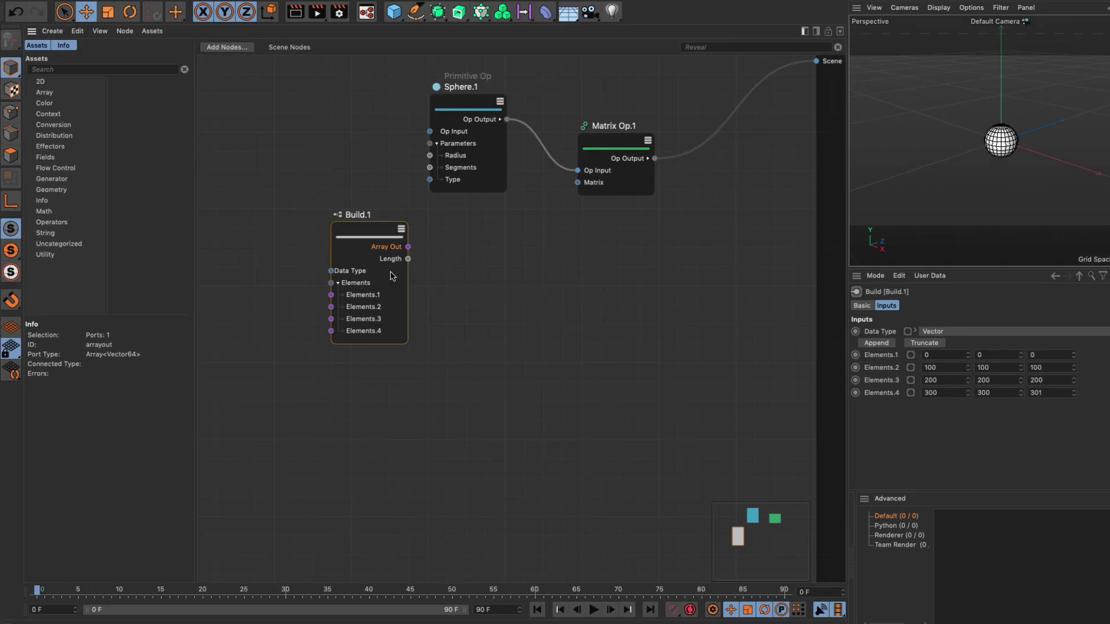
left_click_drag(393, 252, 555, 190)
key("h")
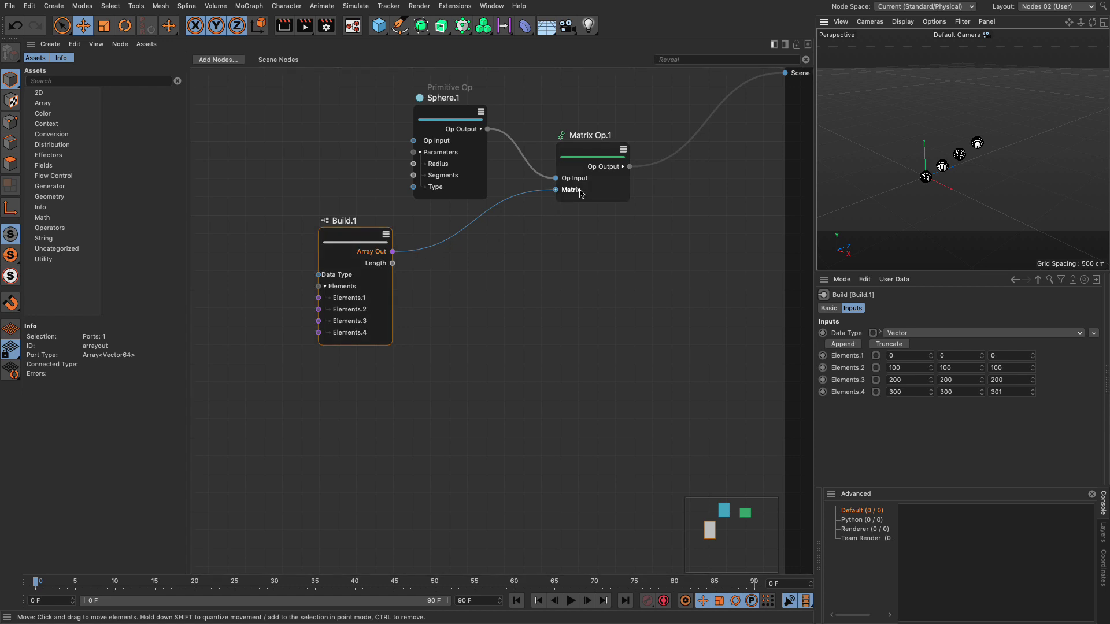
Insert a Compose Matrix node between Build and Matrix Op, feeding Array Out into Translation and Result into Matrix
left_click(528, 253)
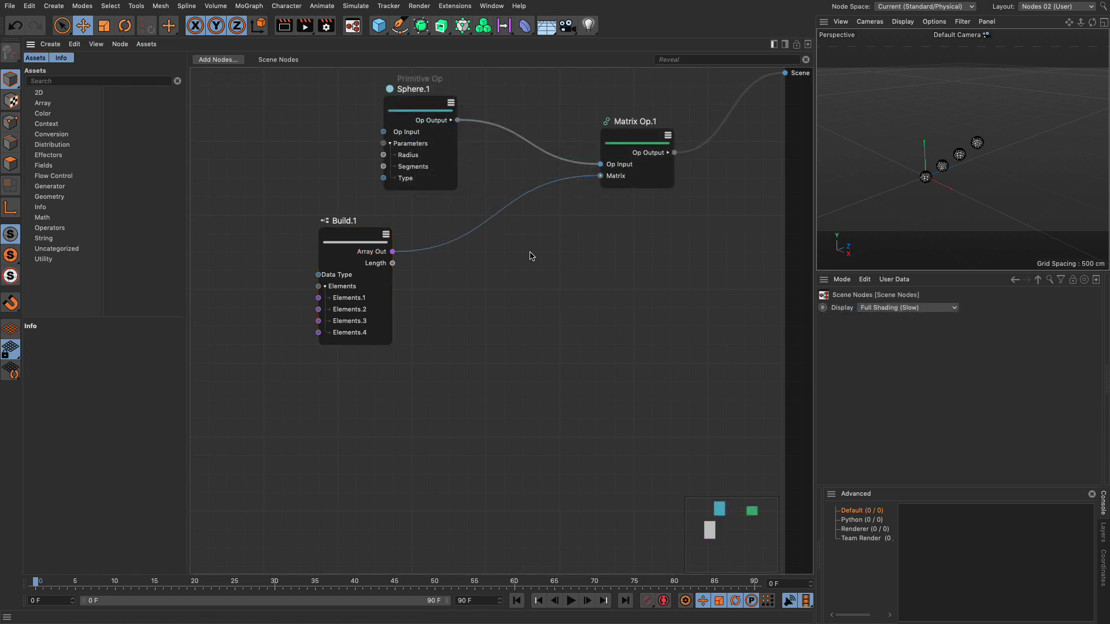
double_click(531, 254)
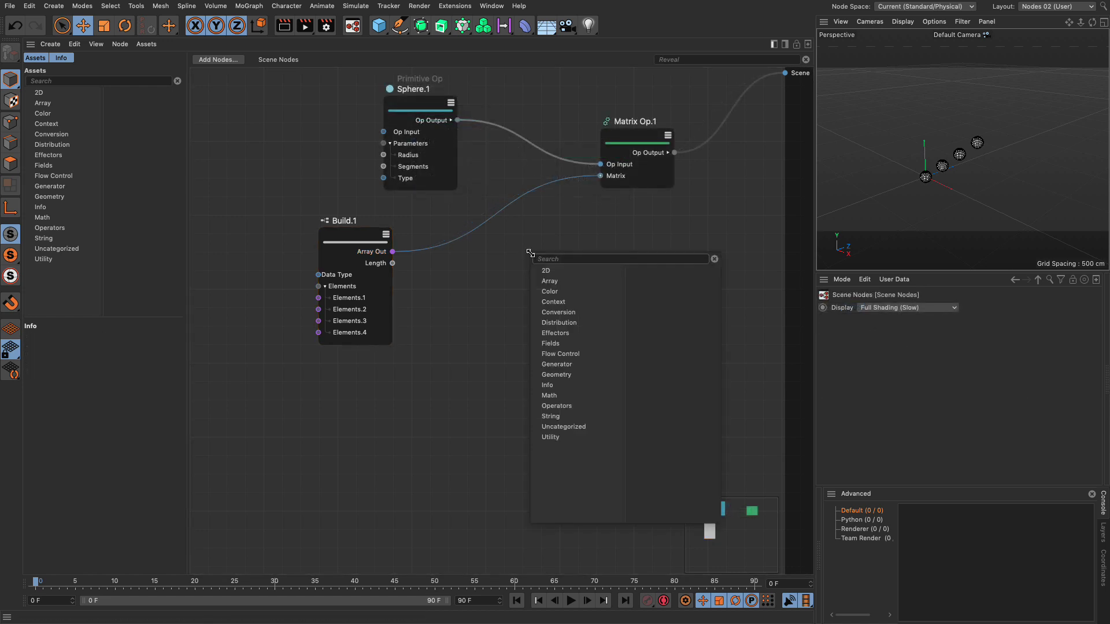
type("compose")
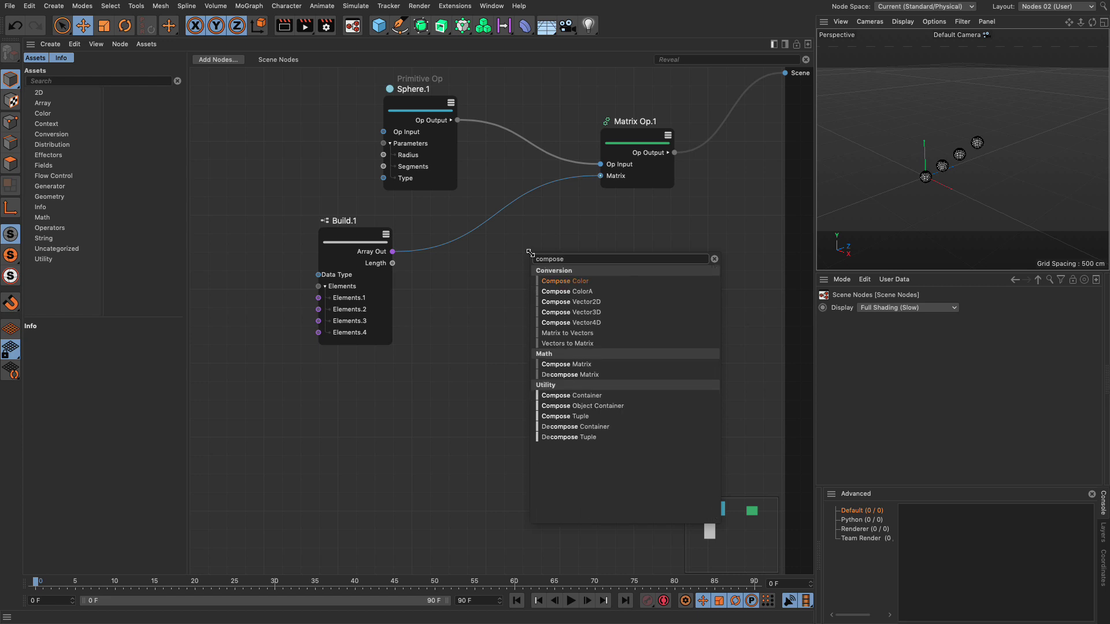
left_click(586, 365)
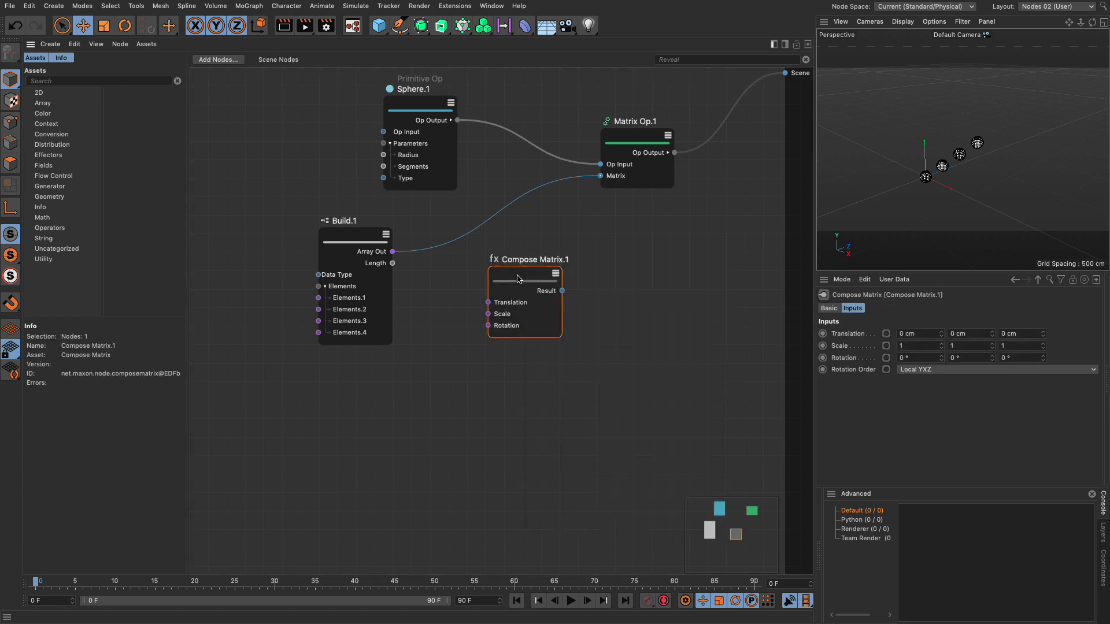
left_click_drag(518, 280, 601, 176)
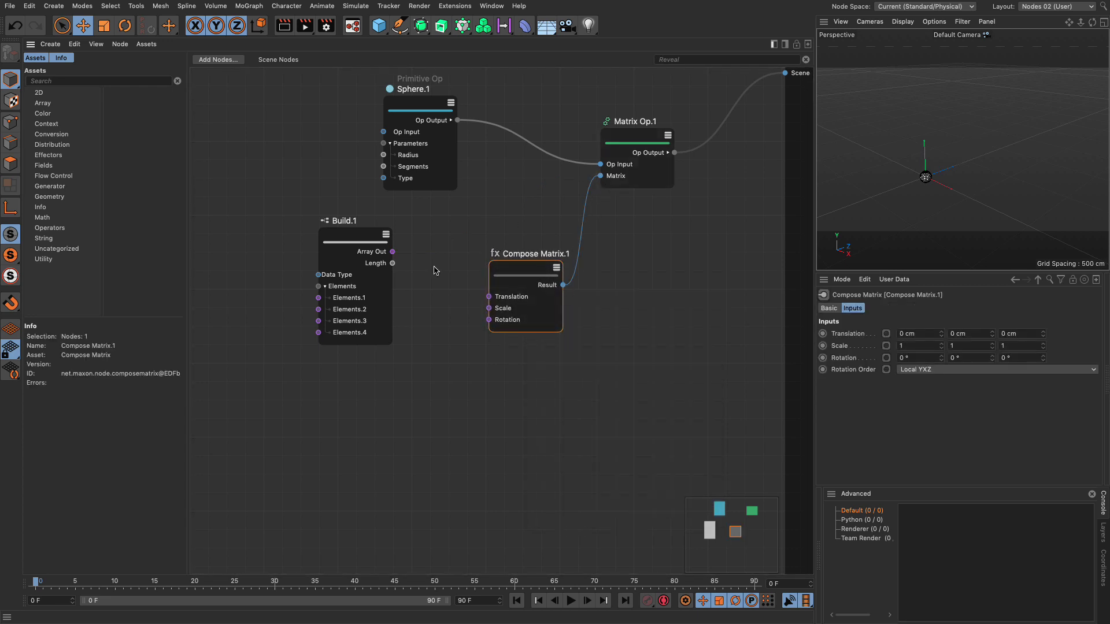
left_click_drag(392, 252, 489, 298)
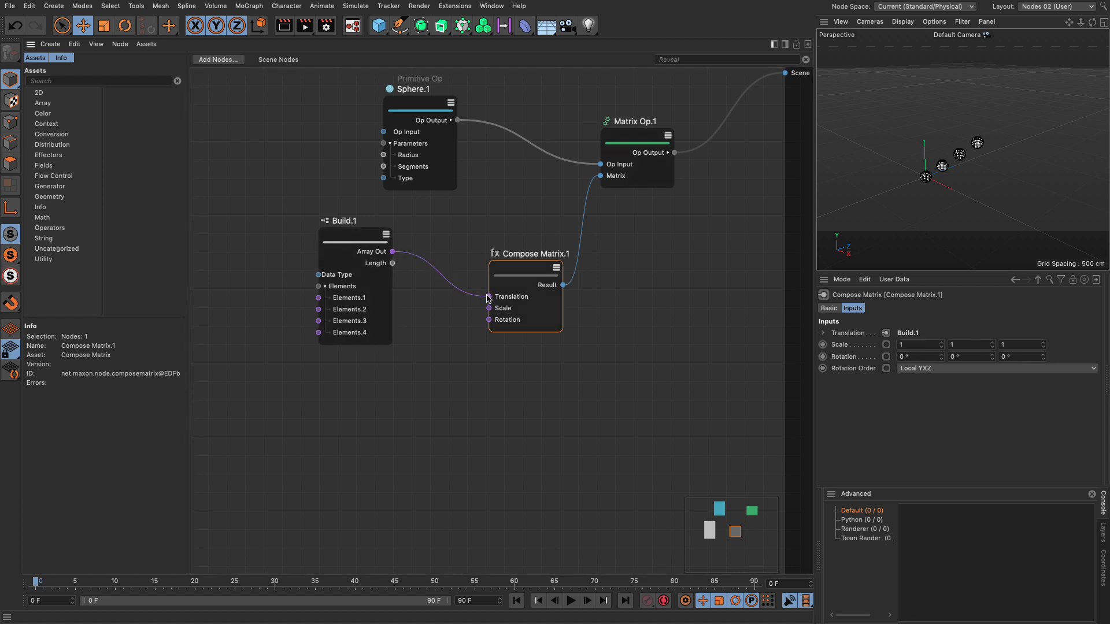
Append three more vector elements to the Build node's array
left_click(361, 232)
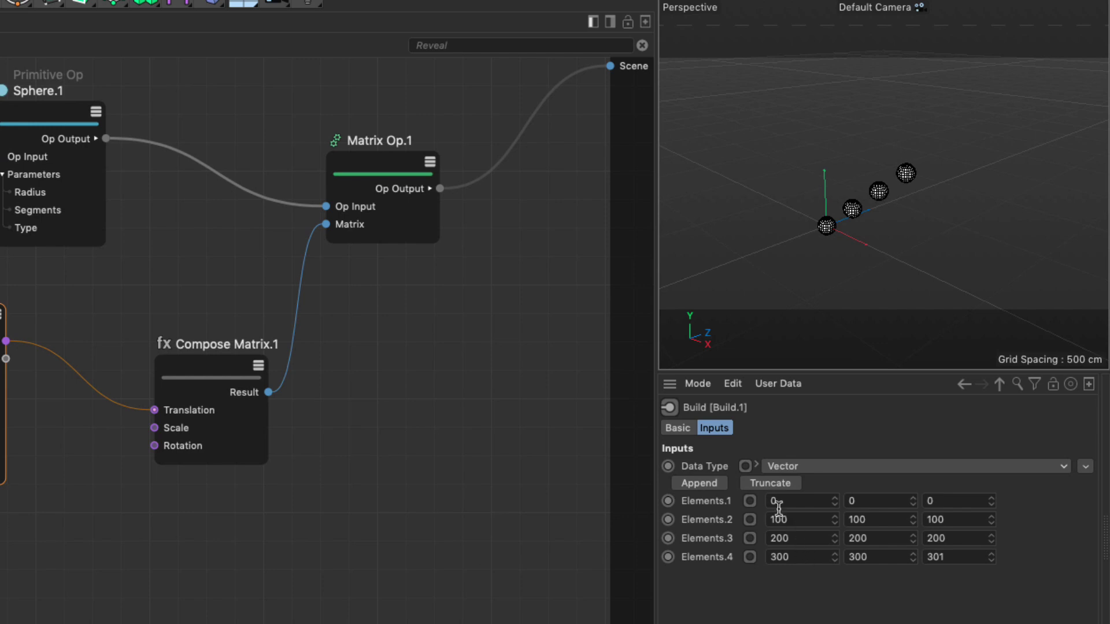
scroll(886, 211, "up", 5)
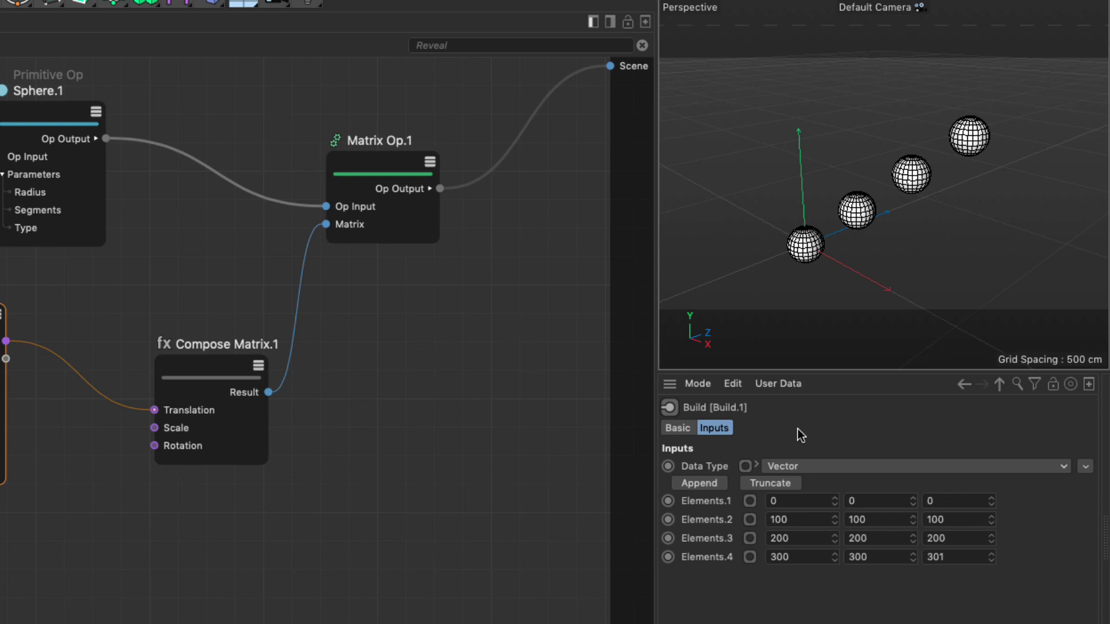
left_click(703, 483)
left_click(703, 484)
left_click(703, 484)
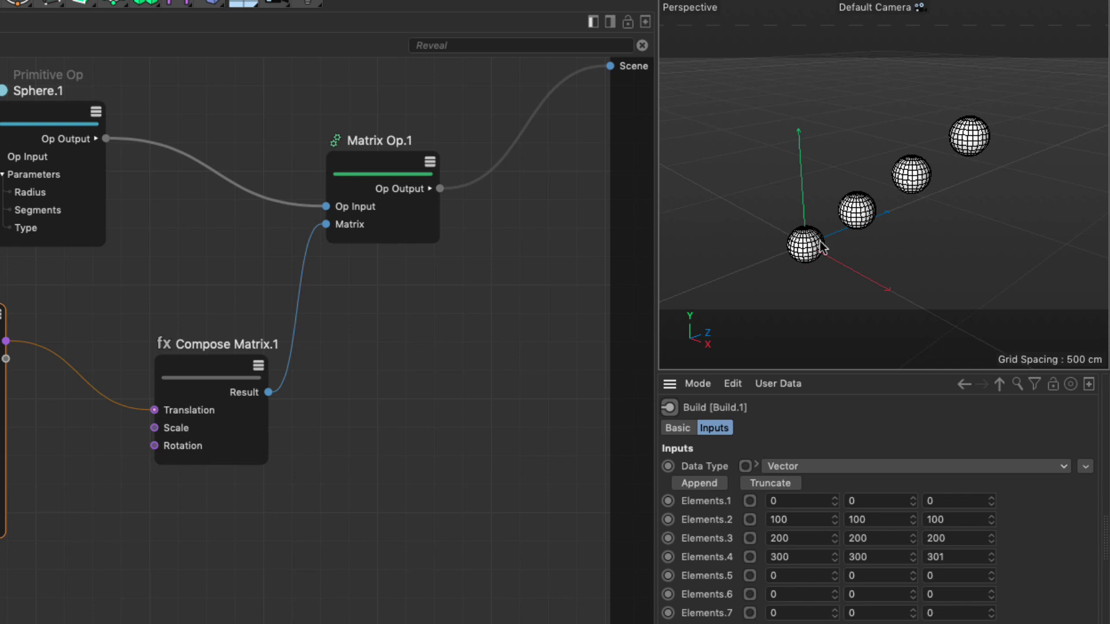
Adjust Elements.5 to about 107, 263, 0, the X of Elements.6 to 313 and Elements.7 to 475, and the Y of Elements.4 to 334
left_click_drag(834, 576, 835, 615)
mouse_move(913, 557)
left_mouse_down()
mouse_move(906, 603)
mouse_move(913, 562)
mouse_move(898, 546)
left_mouse_up()
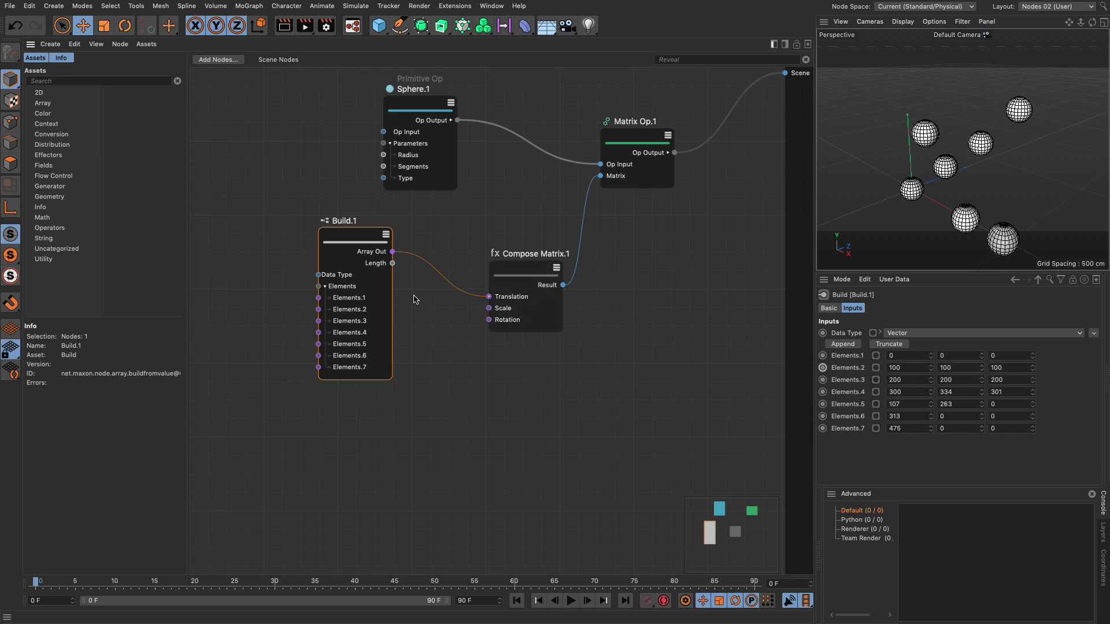
Shift the Build node slightly and inspect the port info of its array elements, including Elements.7
left_click_drag(357, 240, 375, 251)
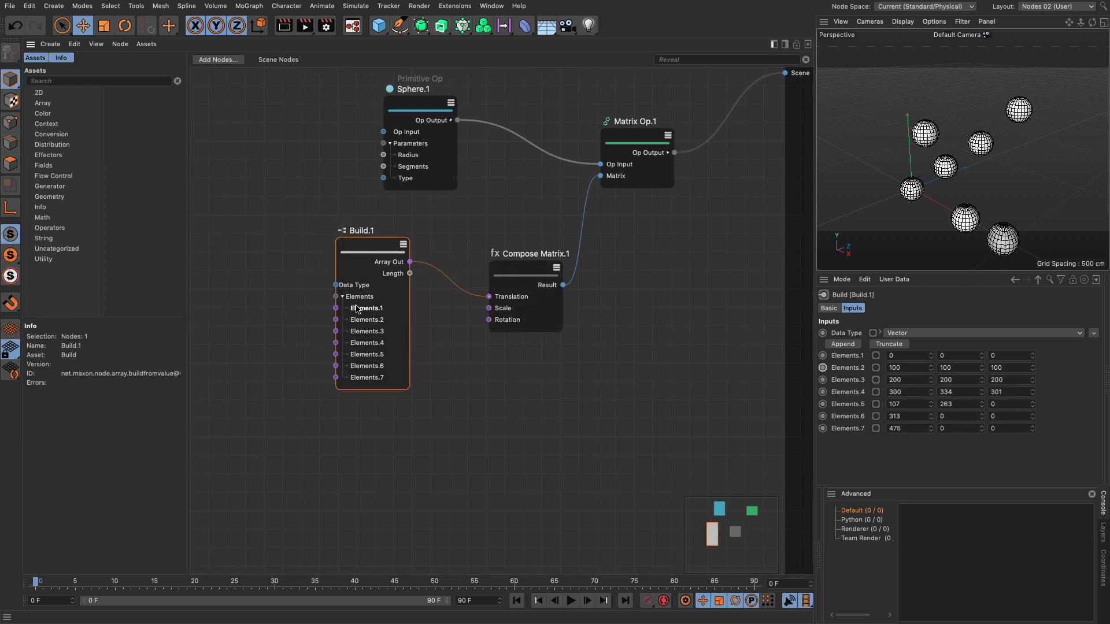
left_click(367, 331)
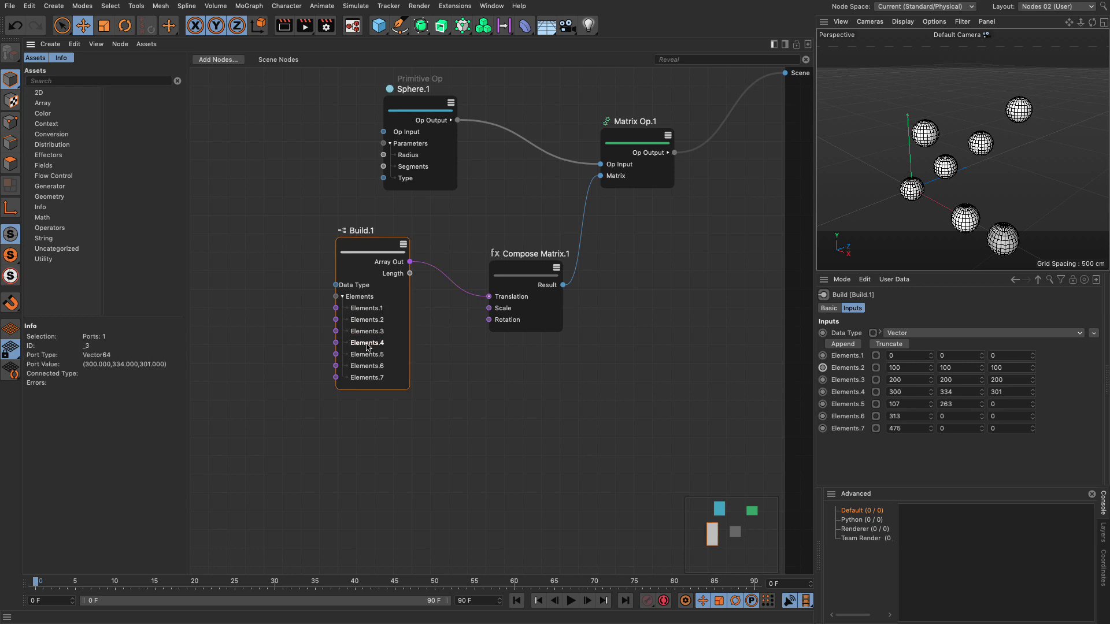
left_click(367, 377)
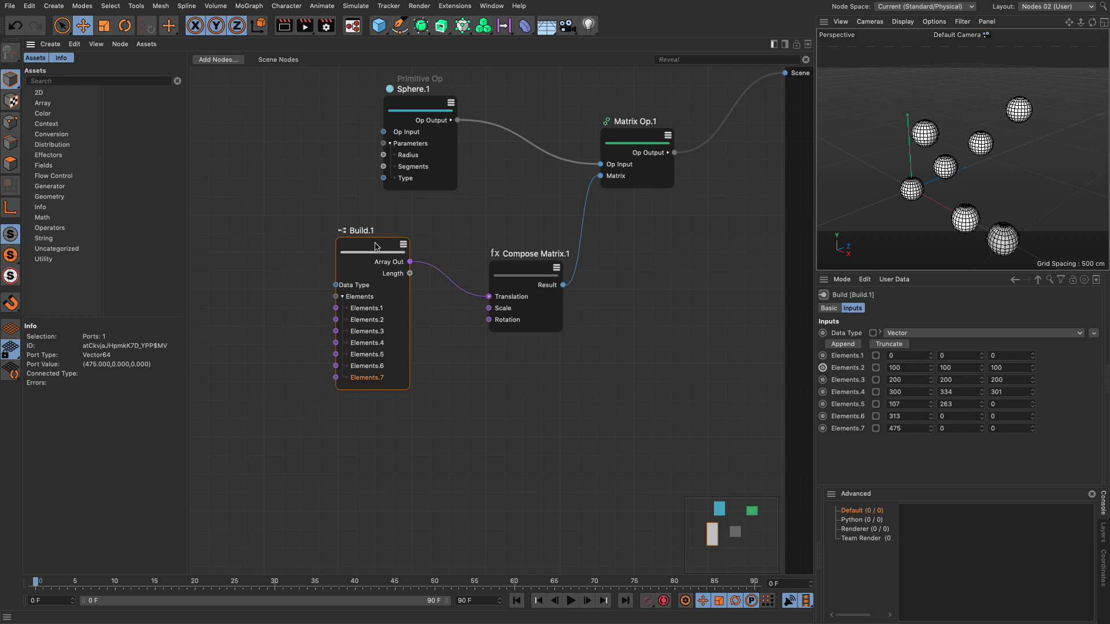
Move the Build node clear of Compose Matrix and add a Build (Fill Only) node below it
left_click_drag(376, 249, 302, 196)
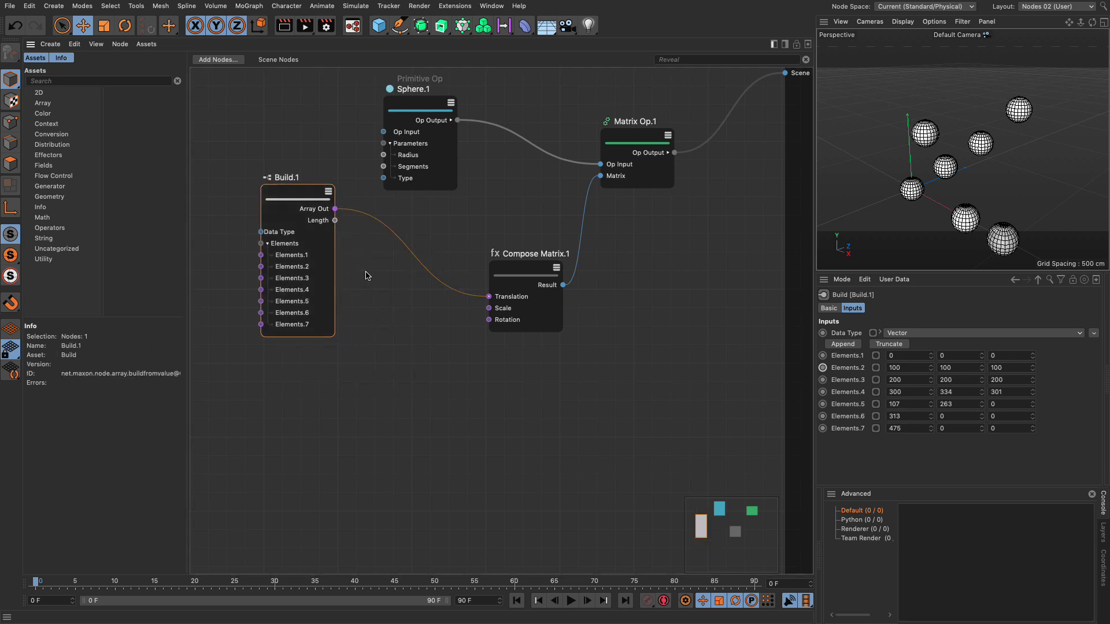
double_click(372, 280)
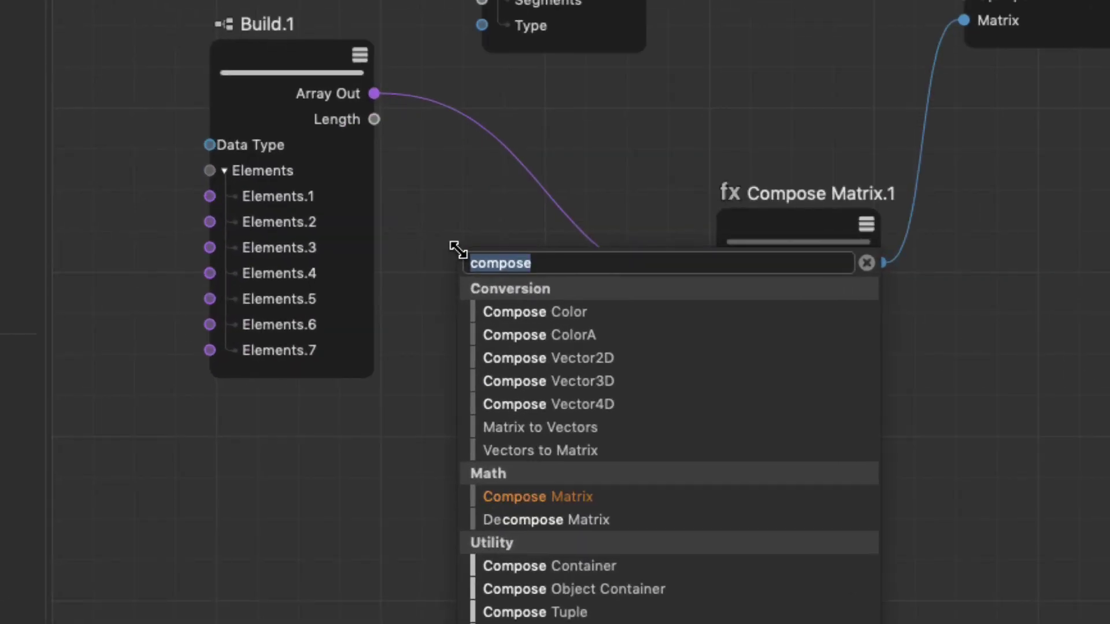
type("build")
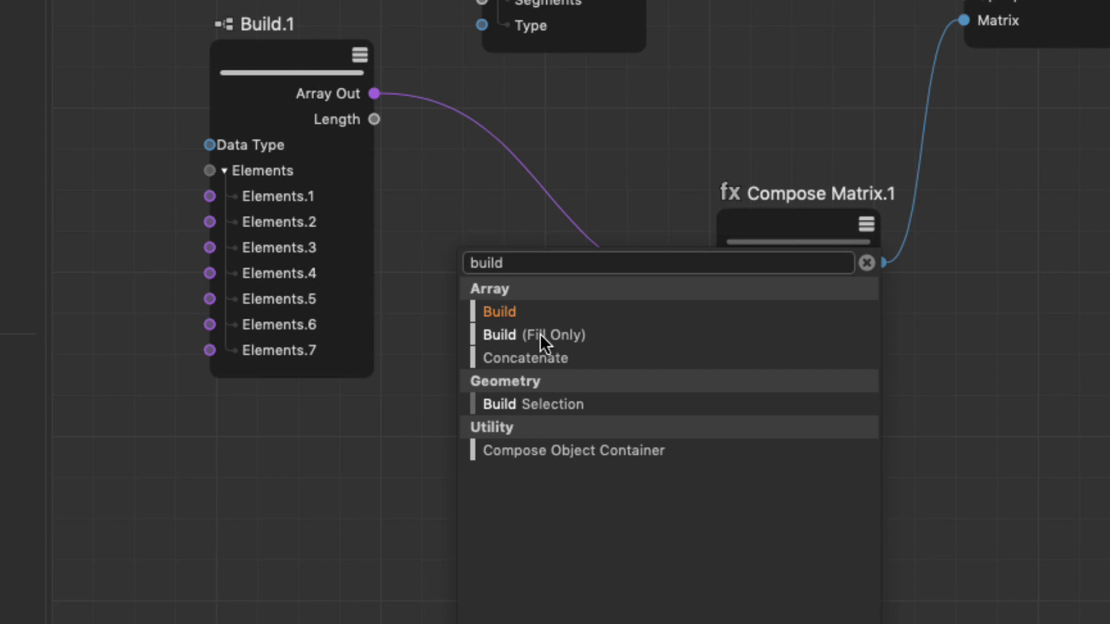
left_click_drag(540, 334, 362, 511)
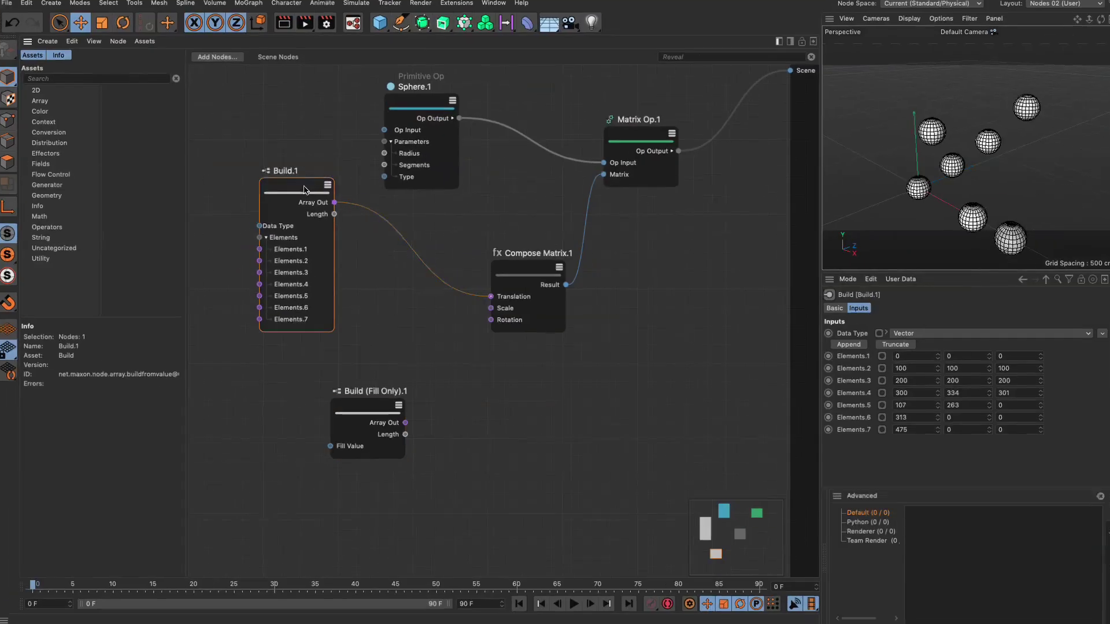
Disconnect the Build node's Array Out from Compose Matrix, move Build further aside and place Compose Matrix closer to Matrix Op
left_click(424, 99)
key("Delete")
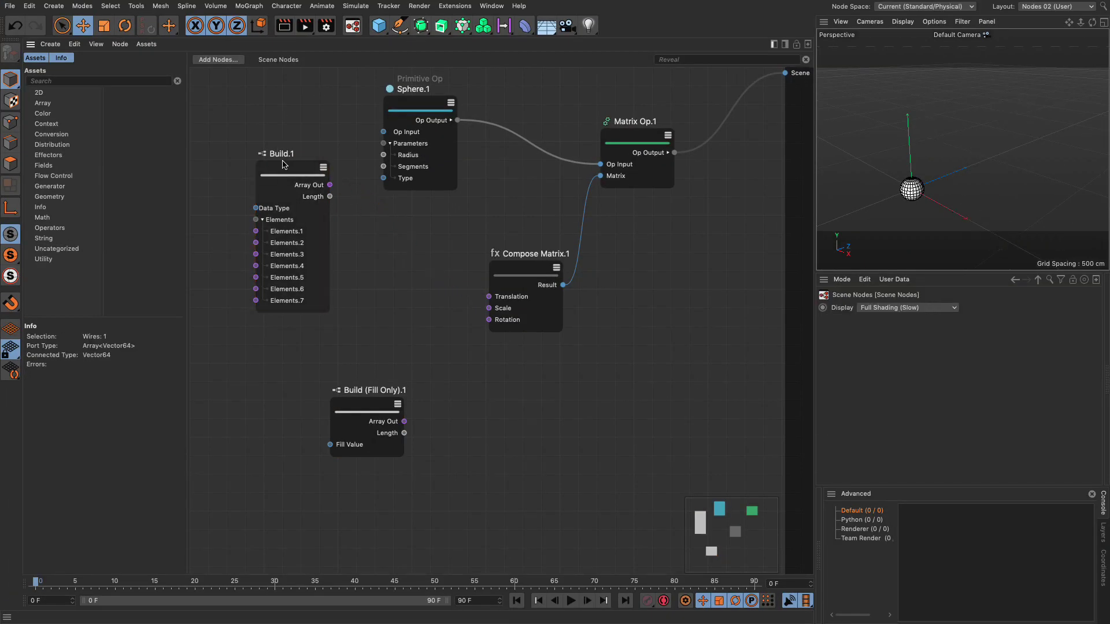
left_click_drag(289, 169, 246, 129)
left_click_drag(522, 268, 520, 197)
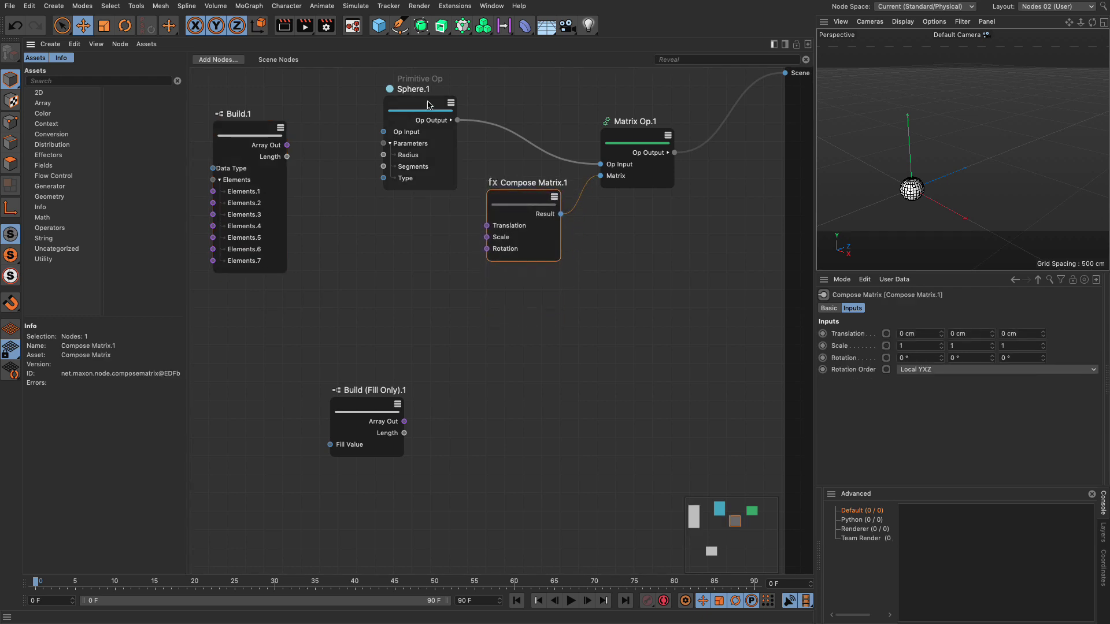
Move the Build (Fill Only) node up below the Sphere node and set its Data Type to Int
left_click_drag(378, 407, 401, 334)
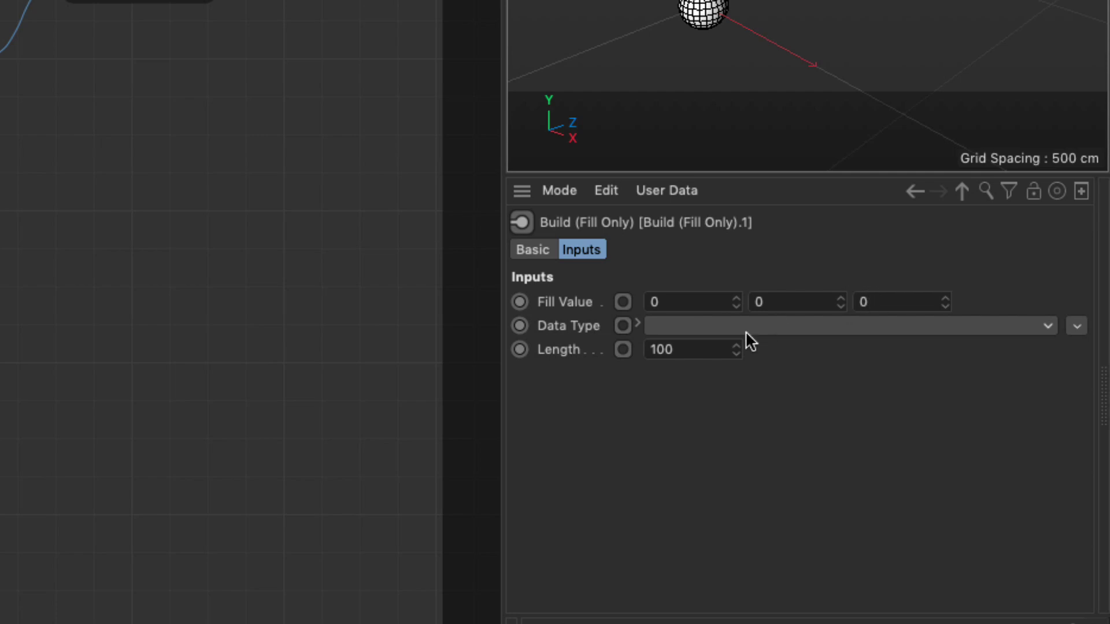
left_click(710, 326)
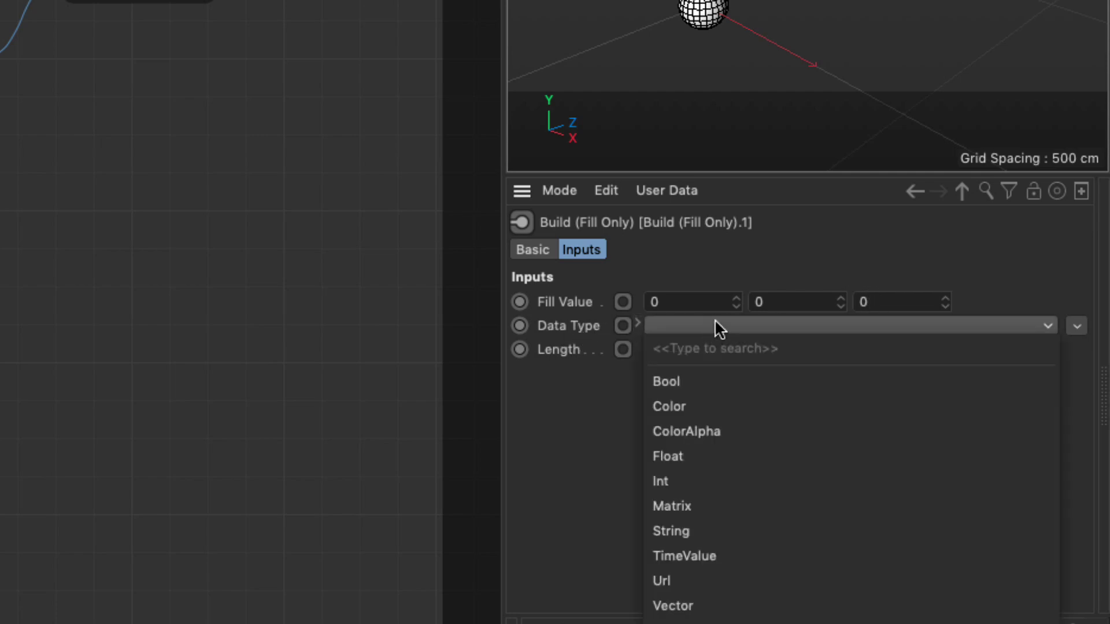
left_click(706, 475)
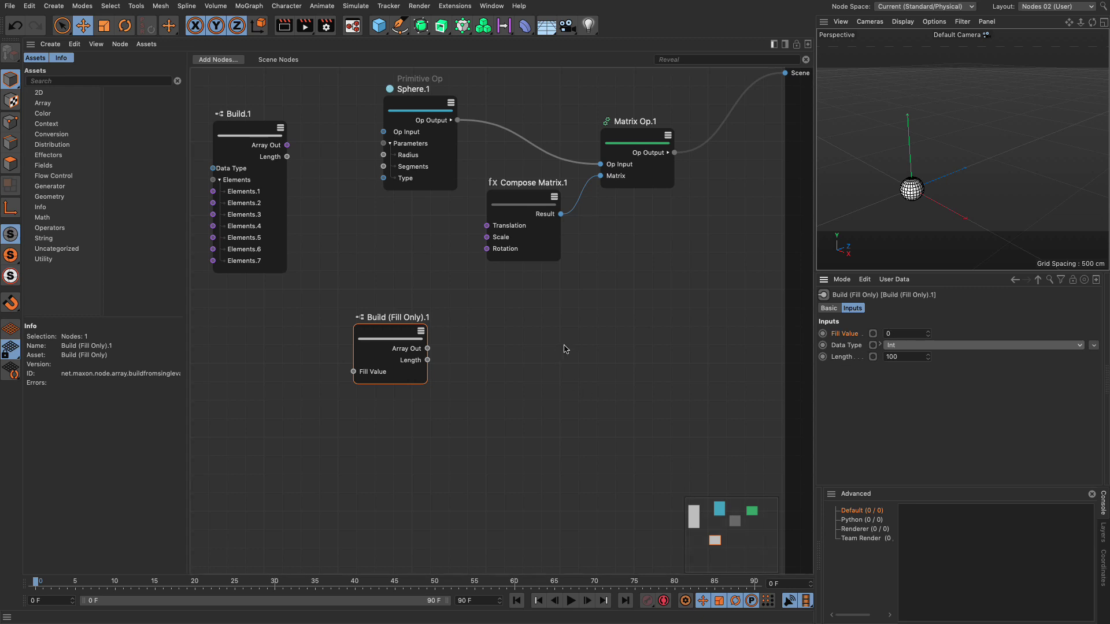
Add a Console Out node beside Build (Fill Only) and feed Array Out into its In port
left_click(527, 318)
double_click(529, 318)
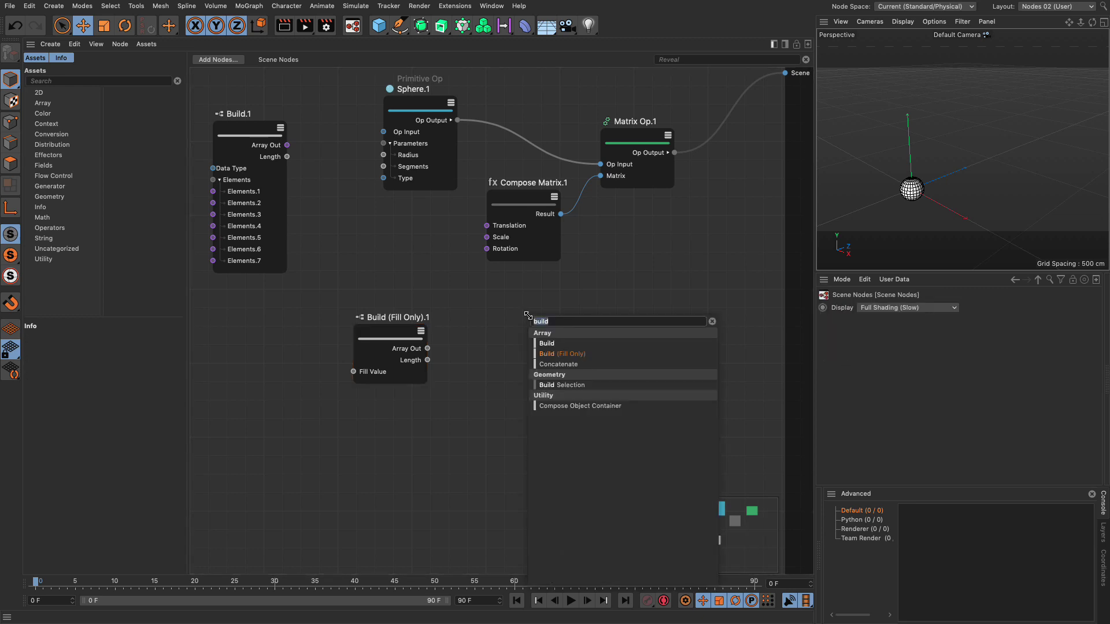
type("consol")
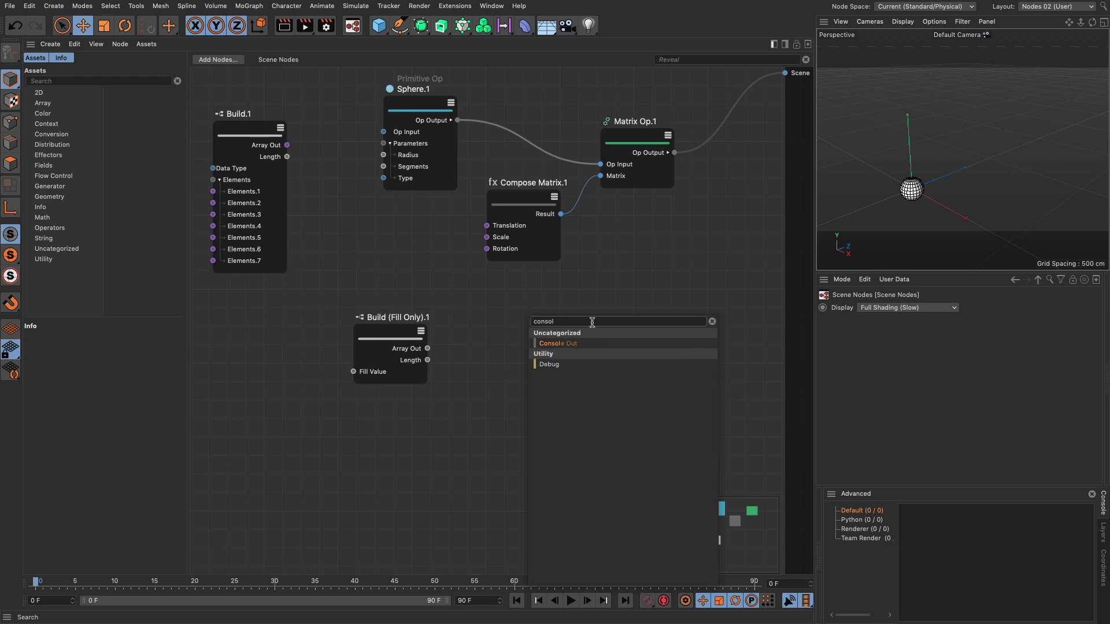
key("Return")
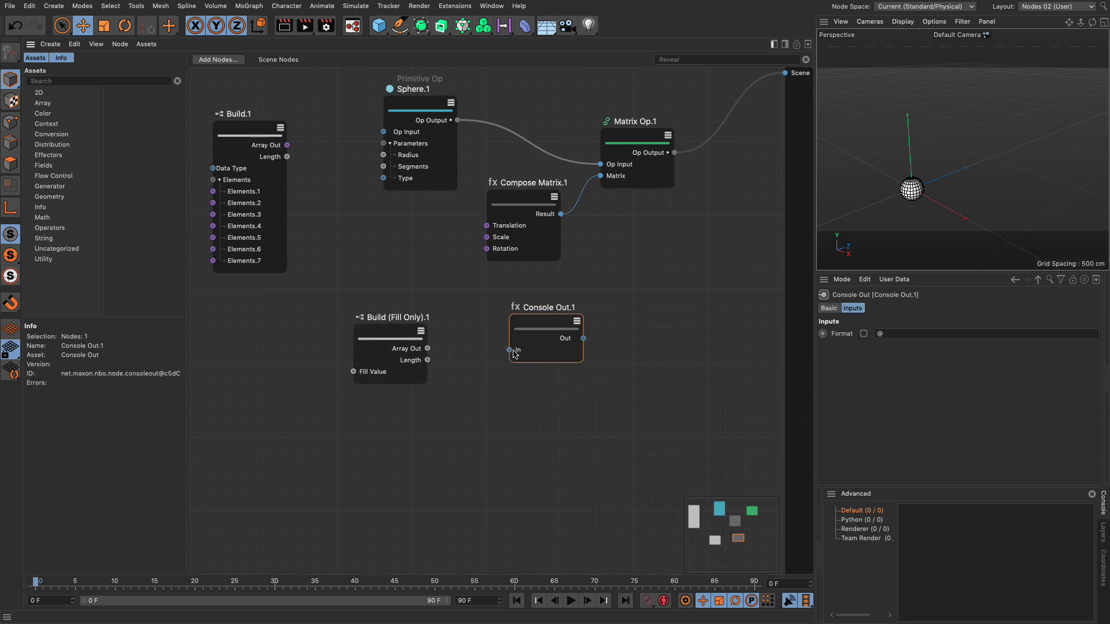
left_click_drag(427, 349, 551, 324)
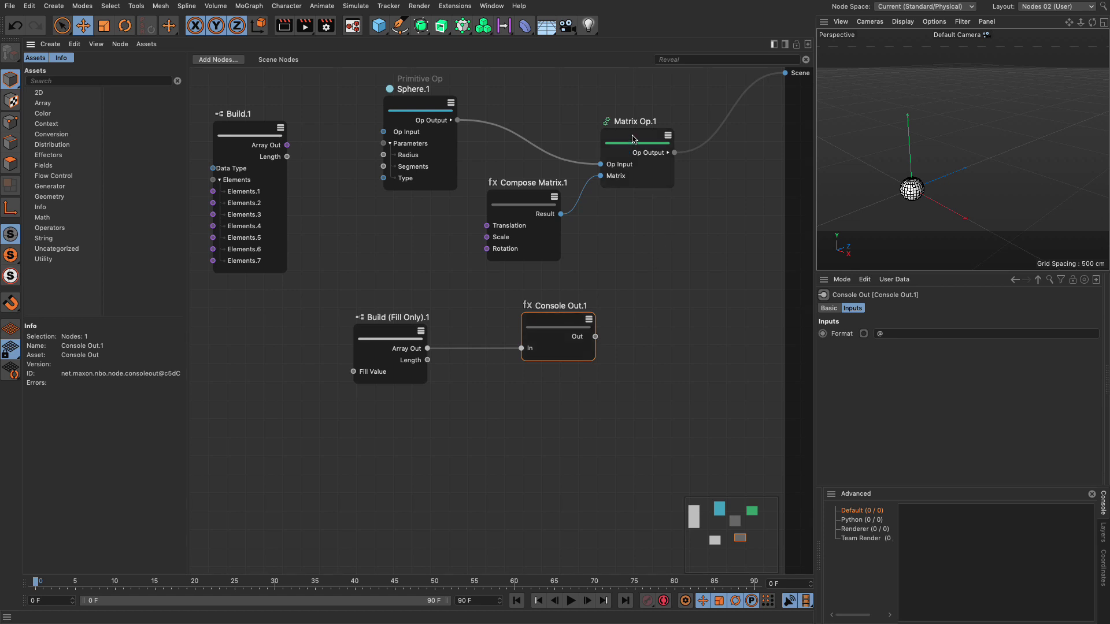
Add a Color Op node beside Matrix Op, wiring its Op Output to Scene and Console Out's Out to its Color, and review the printed array
left_click_drag(634, 142, 594, 130)
left_click_drag(537, 198, 523, 188)
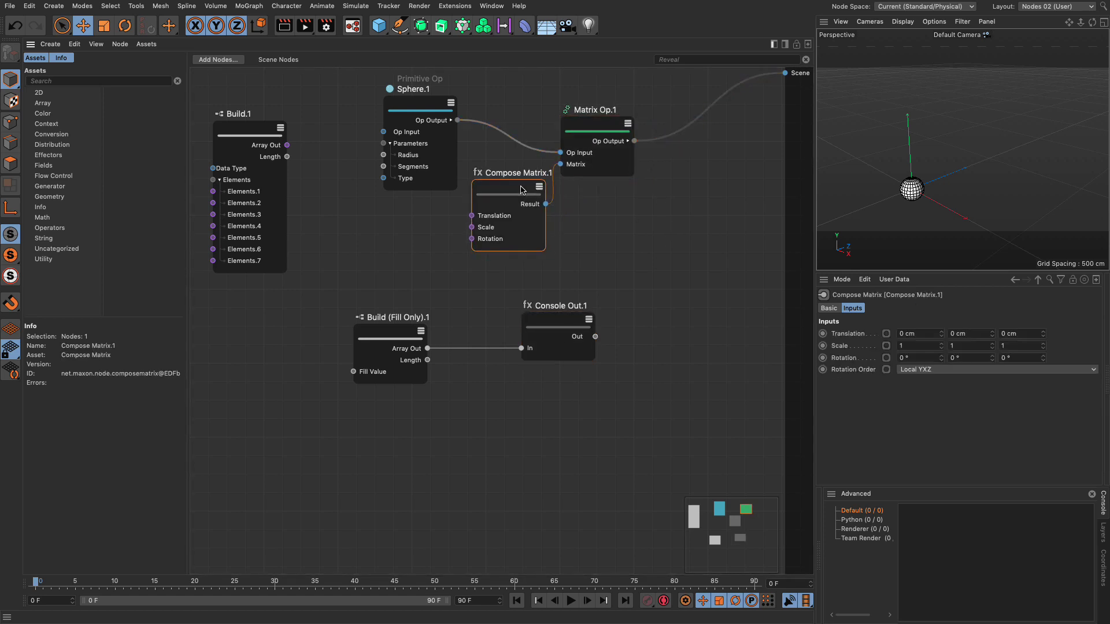
left_click(667, 241)
double_click(667, 241)
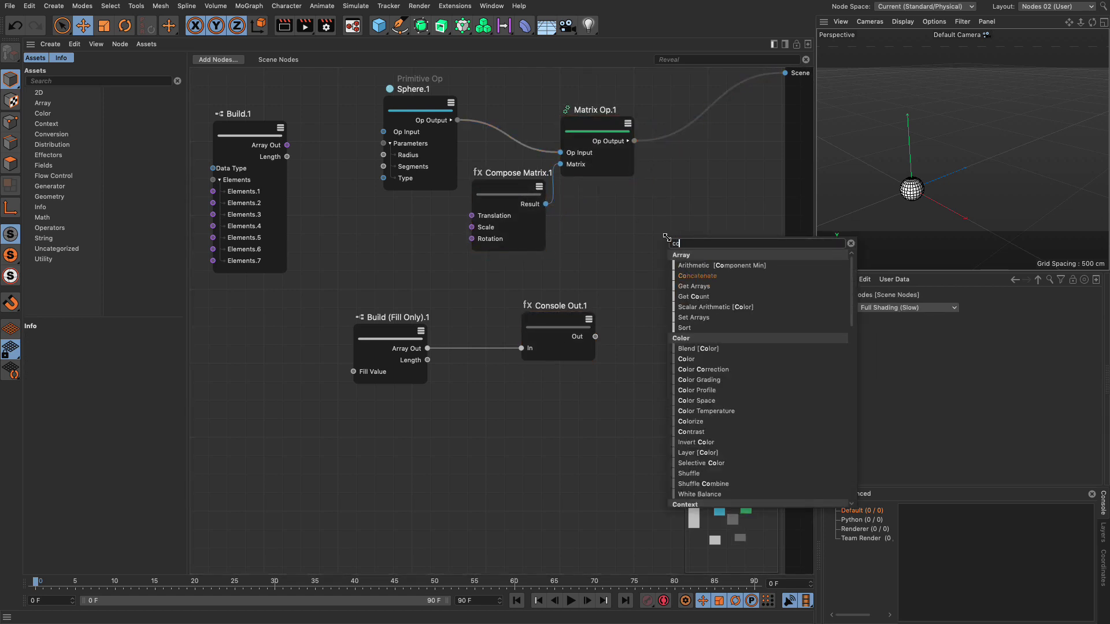
type("color")
scroll(694, 440, "down", 3)
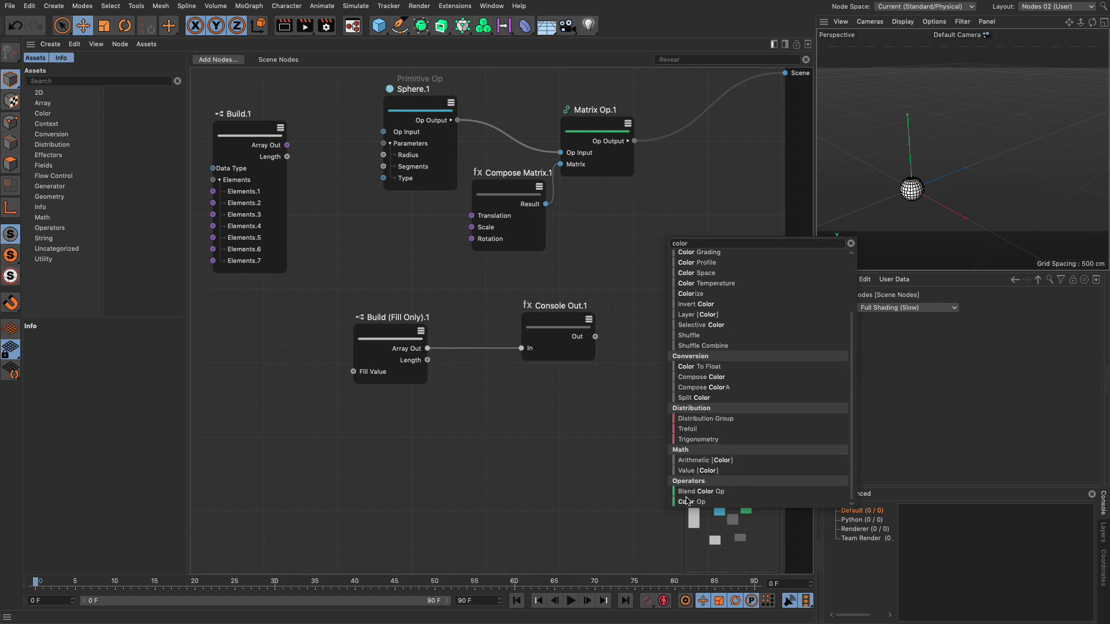
left_click_drag(689, 501, 784, 73)
left_click_drag(709, 188, 712, 185)
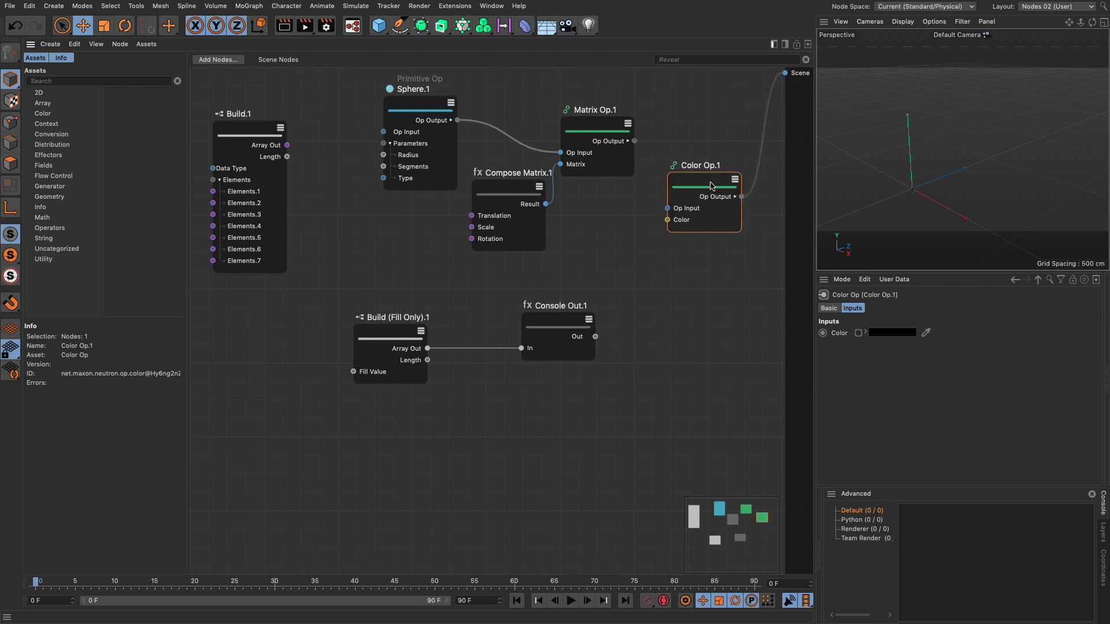
left_click_drag(668, 220, 595, 337)
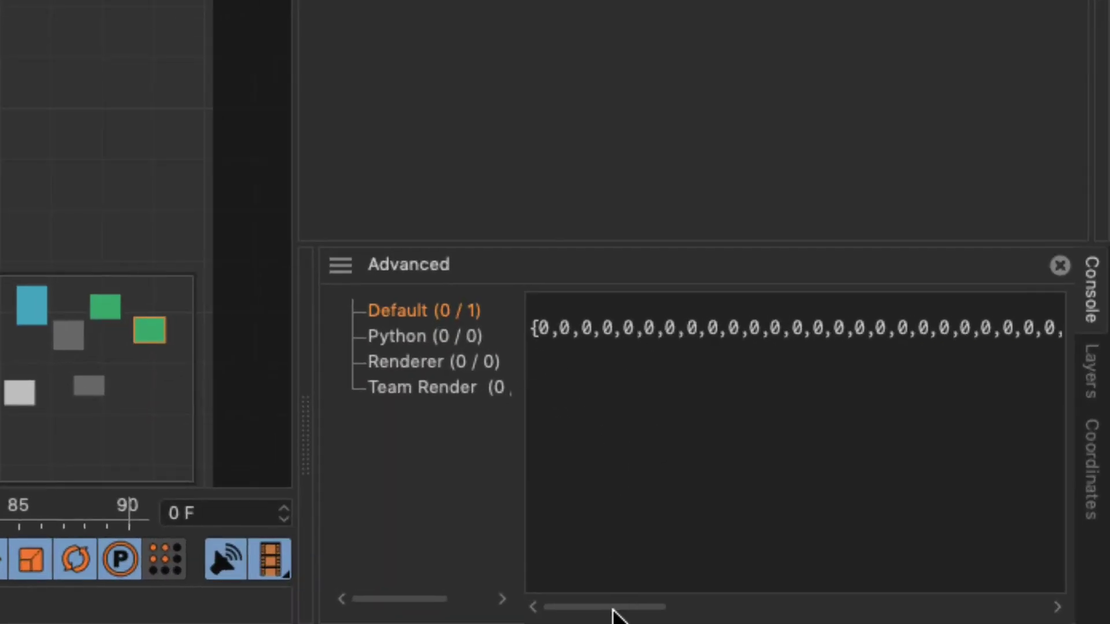
left_click_drag(613, 610, 522, 609)
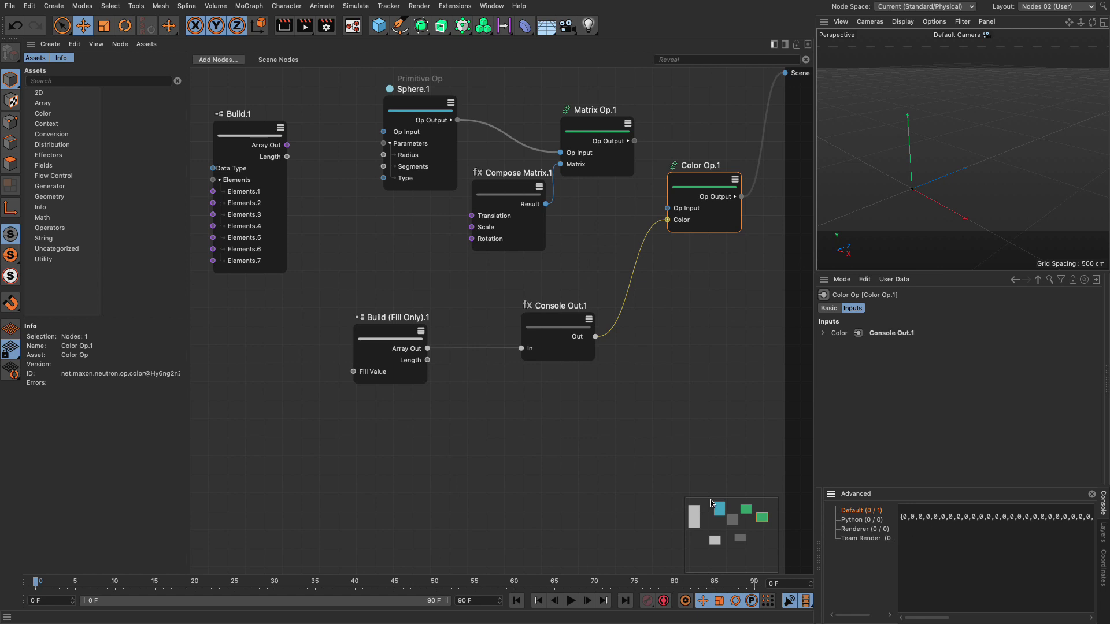
Add a Range node below the Build (Fill Only) node
double_click(399, 422)
type("r")
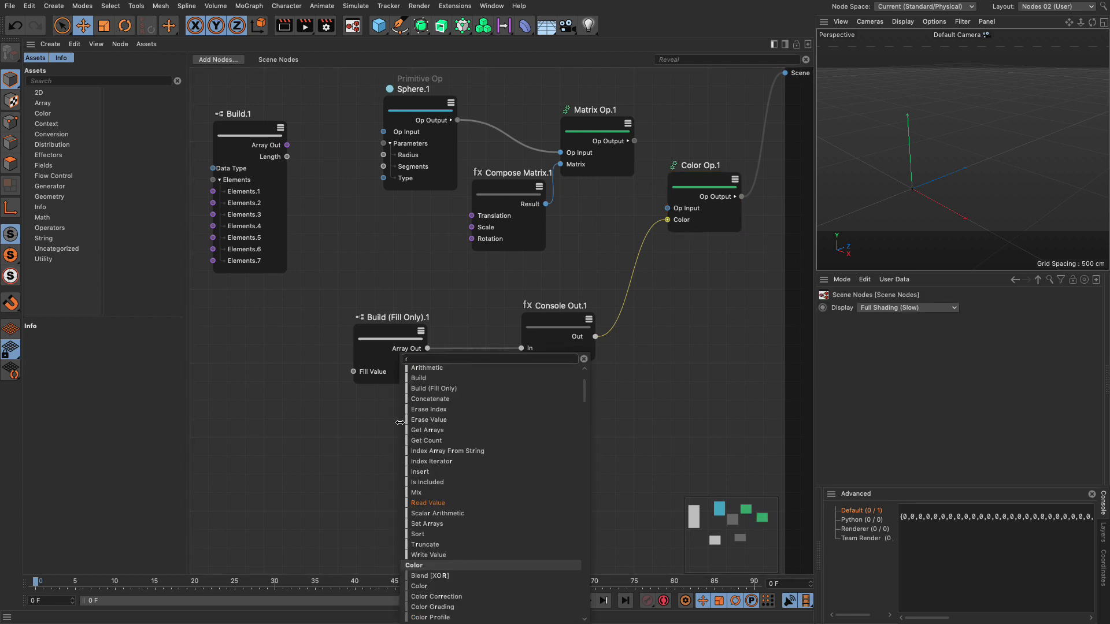
type("ange")
key("Return")
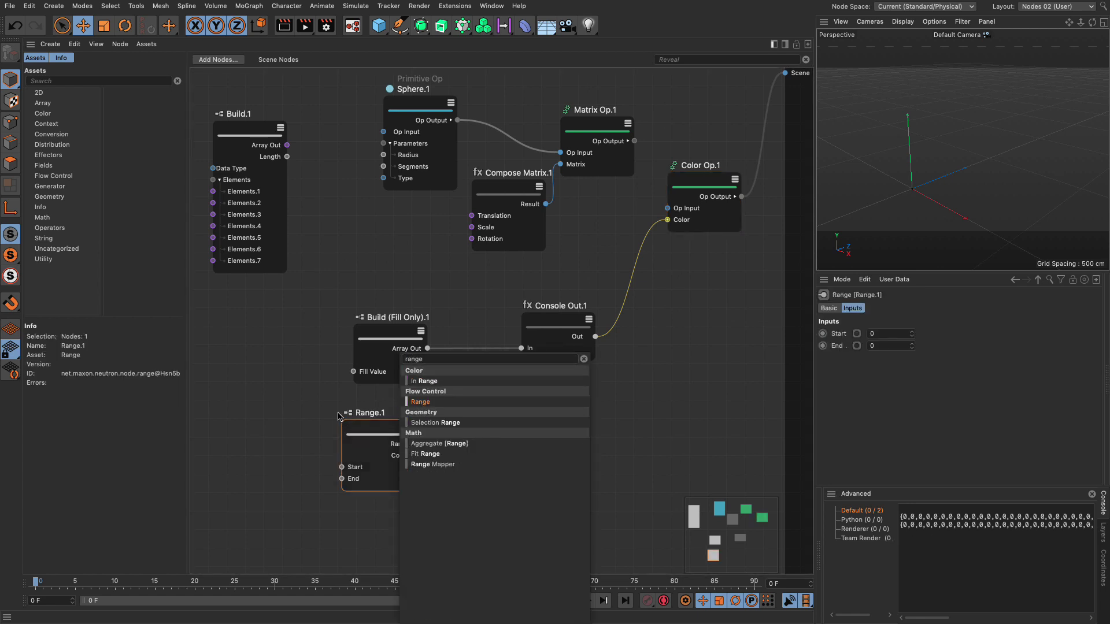
Spread the Build (Fill Only) and Console Out nodes apart to leave room between them
left_click_drag(395, 338, 384, 317)
left_click_drag(551, 324, 484, 299)
left_click_drag(389, 313, 364, 304)
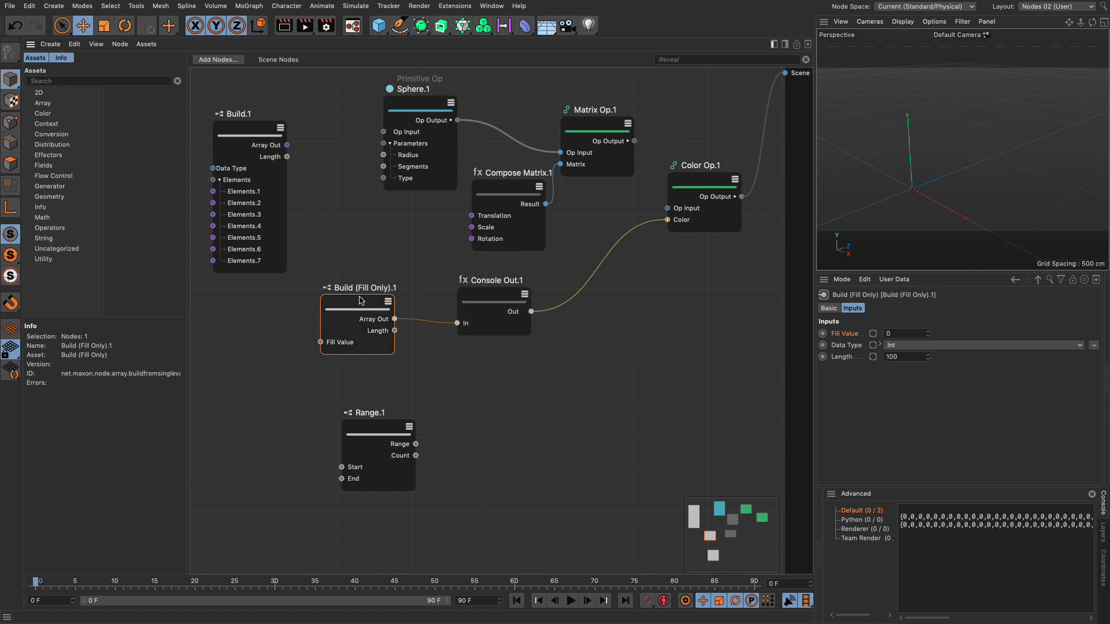
left_click_drag(371, 308, 284, 317)
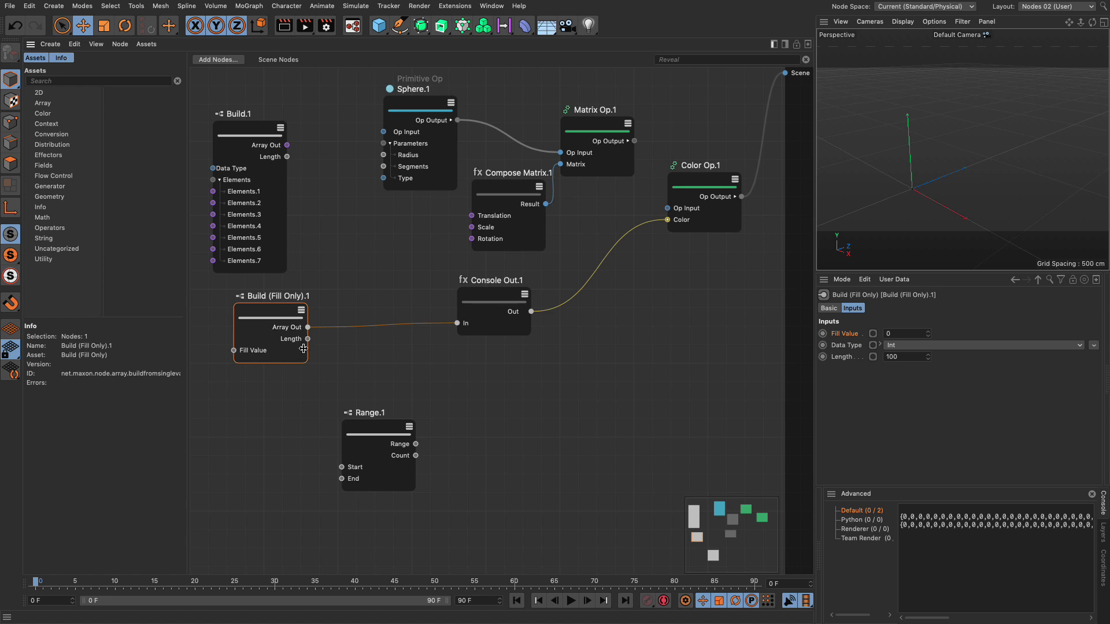
left_click_drag(494, 300, 614, 290)
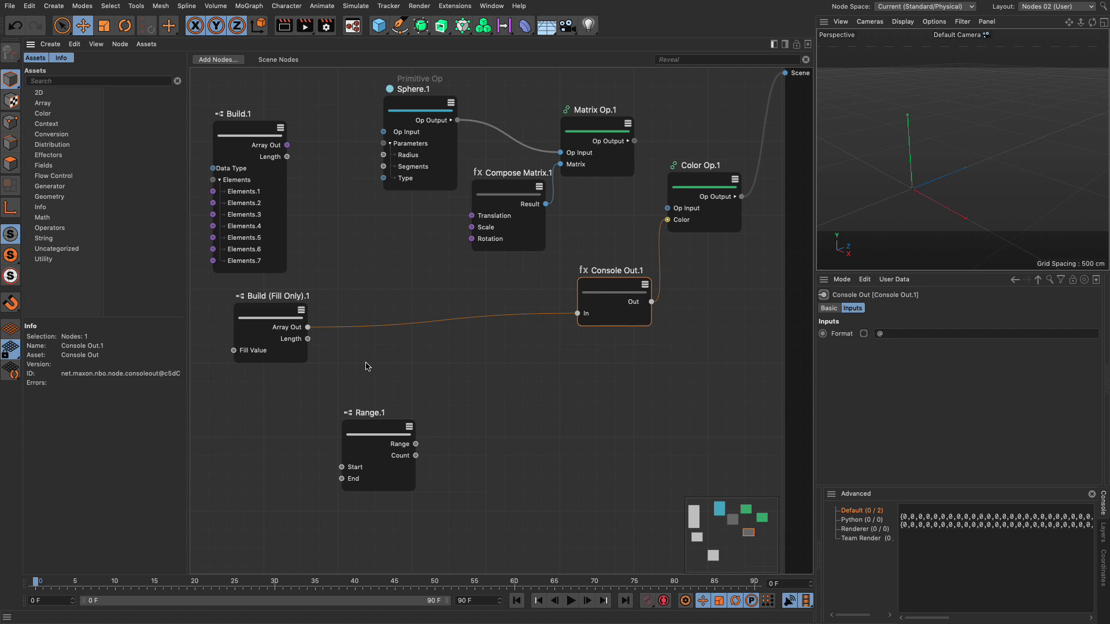
Insert a Write Value node between Build (Fill Only) and Console Out, wiring Array Out into Array In and its Array Out into In
double_click(446, 383)
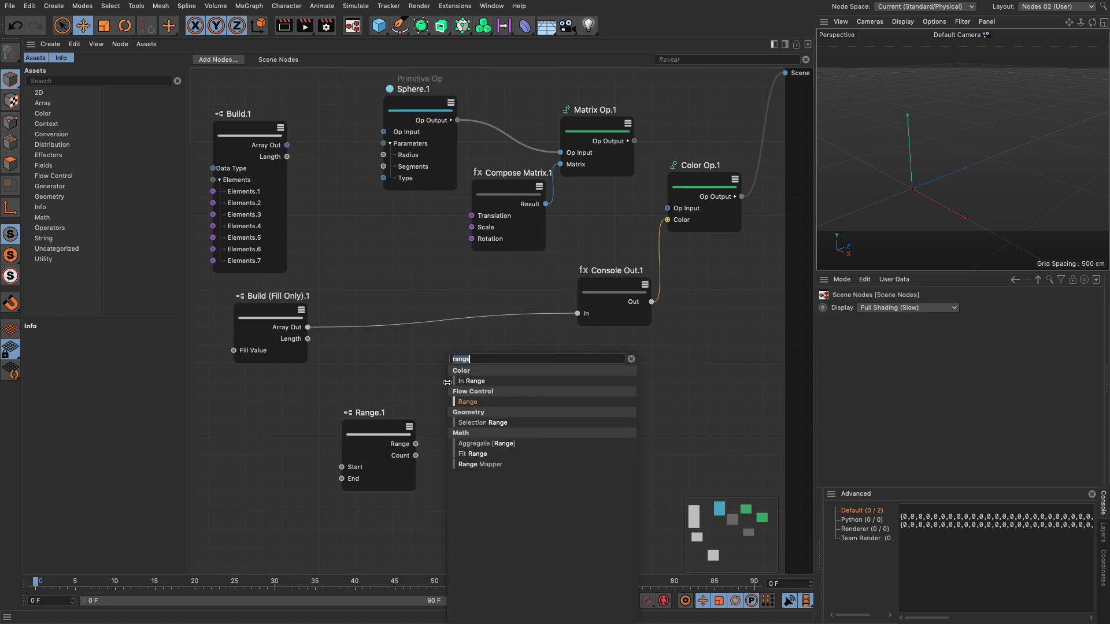
type("write")
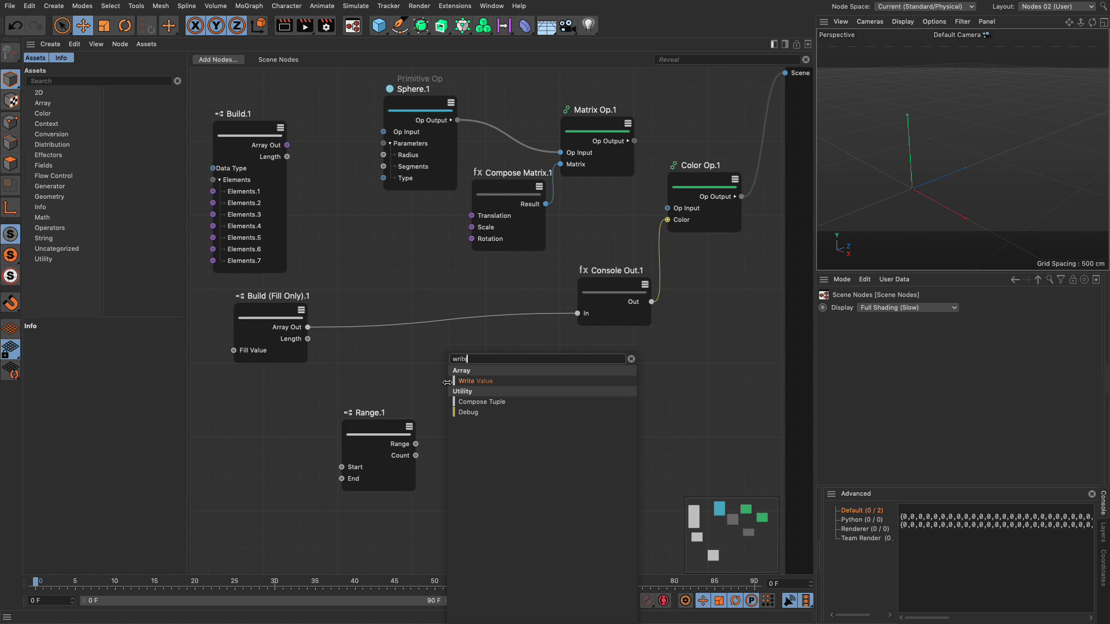
left_click(478, 383)
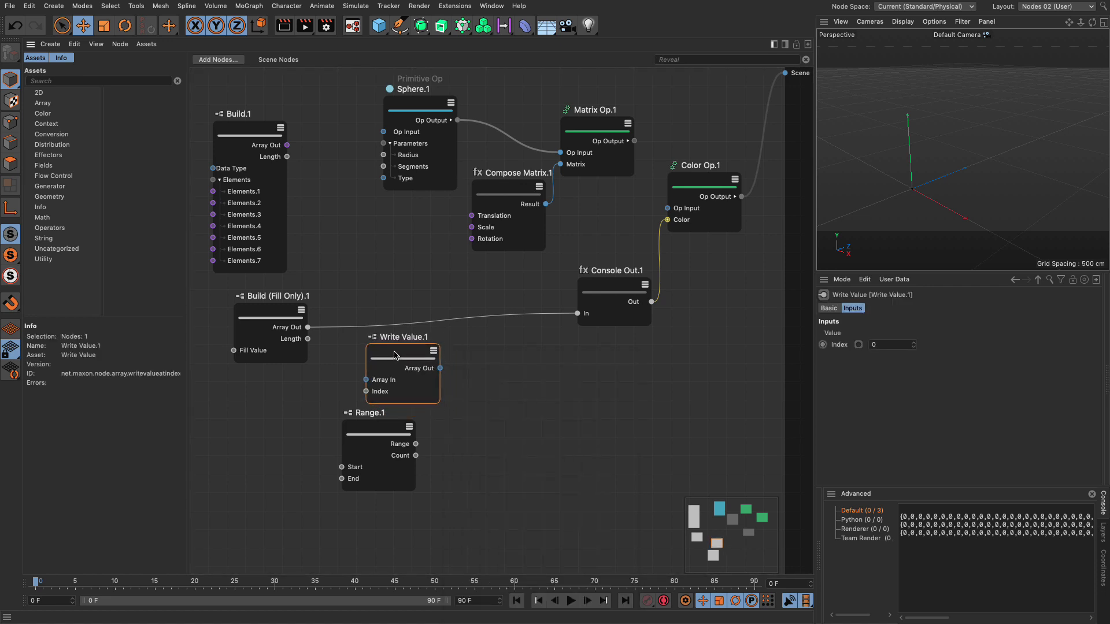
left_click_drag(308, 328, 366, 380)
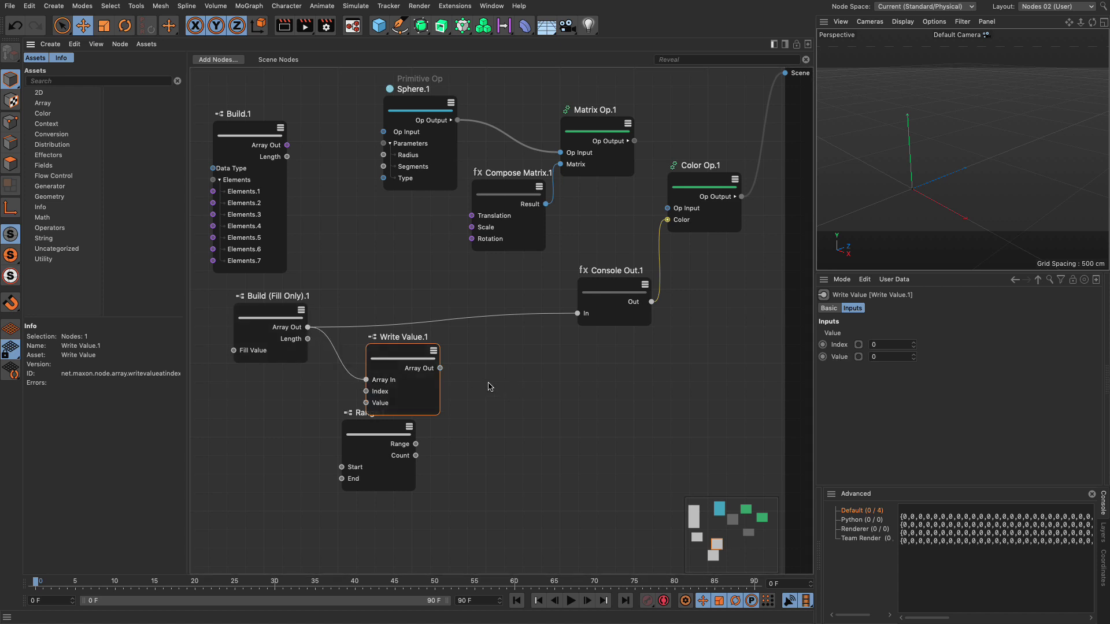
left_click_drag(440, 368, 579, 318)
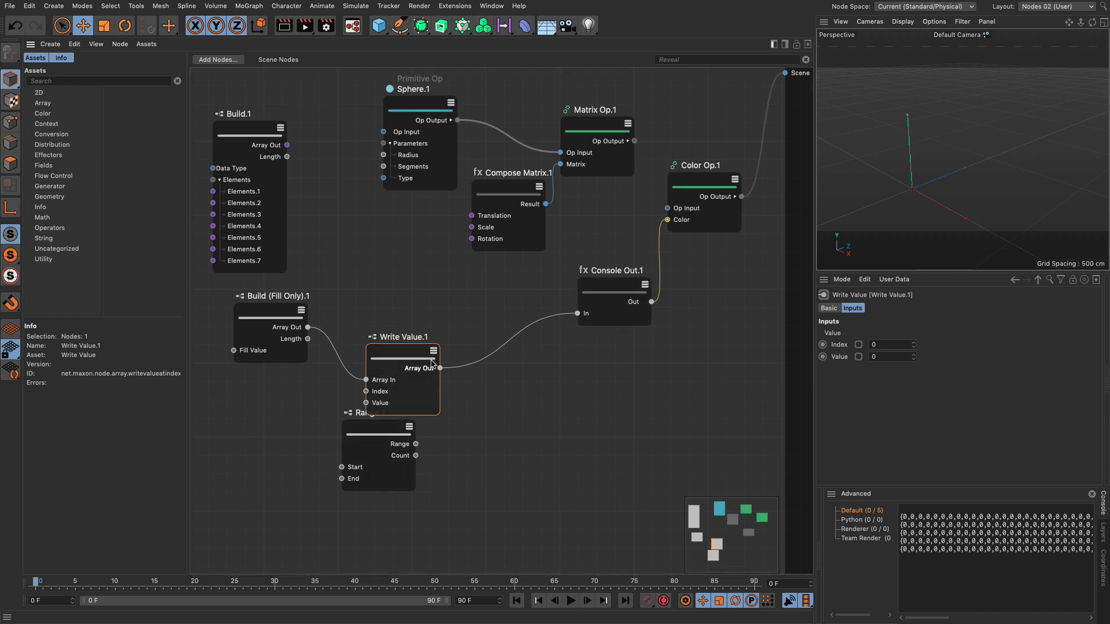
left_click_drag(401, 302, 403, 291)
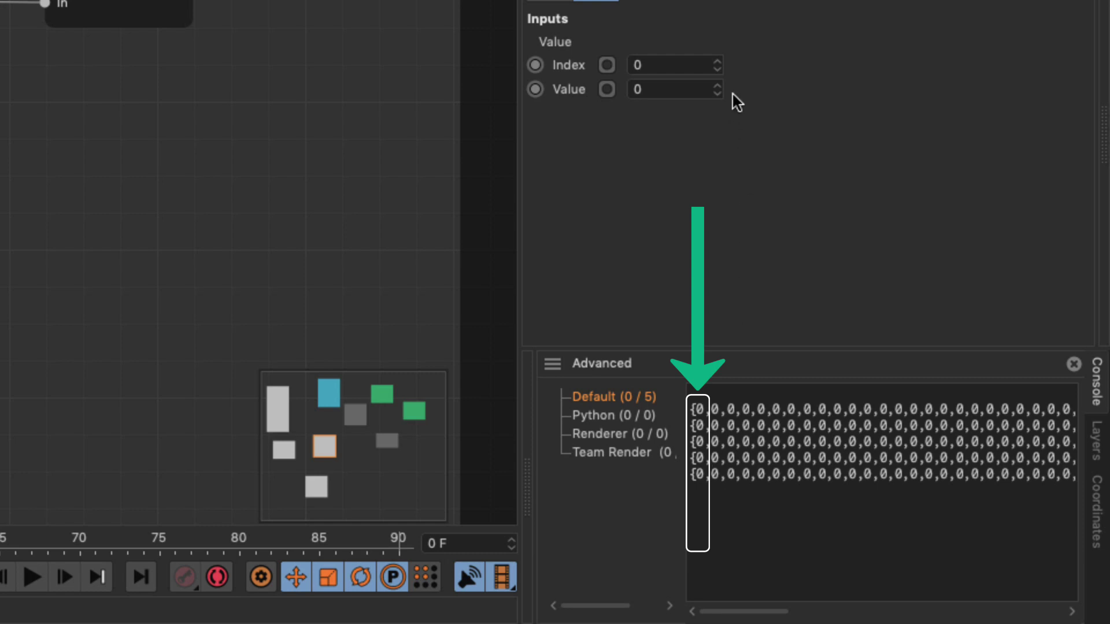
Raise the Write Value node's Value to 4 for index 0
left_click(717, 86)
left_click(717, 86)
left_click(718, 86)
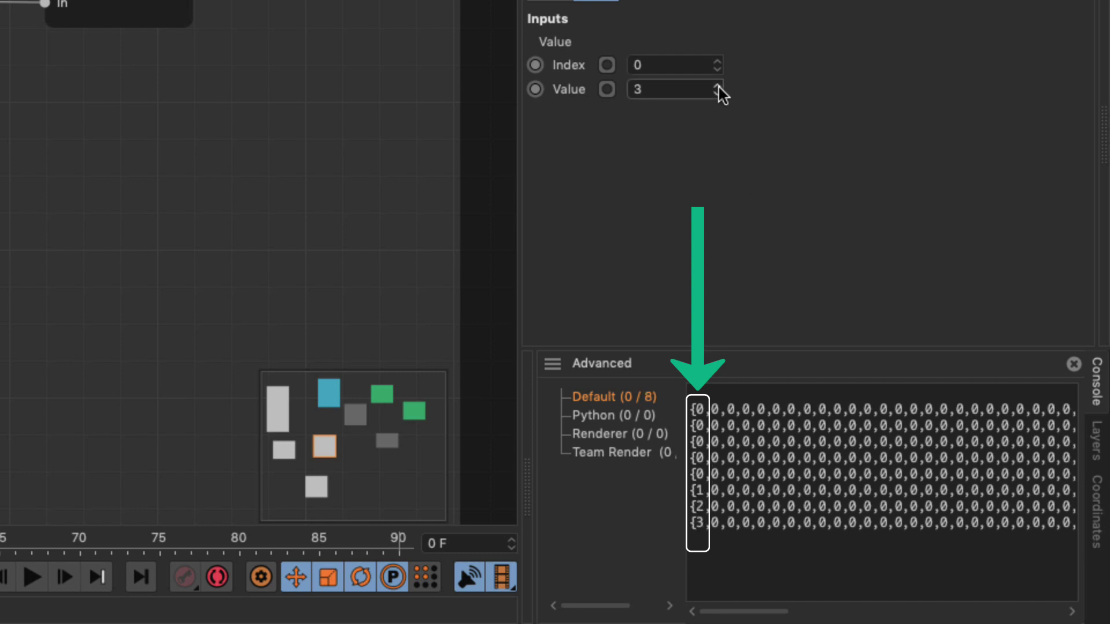
left_click(717, 86)
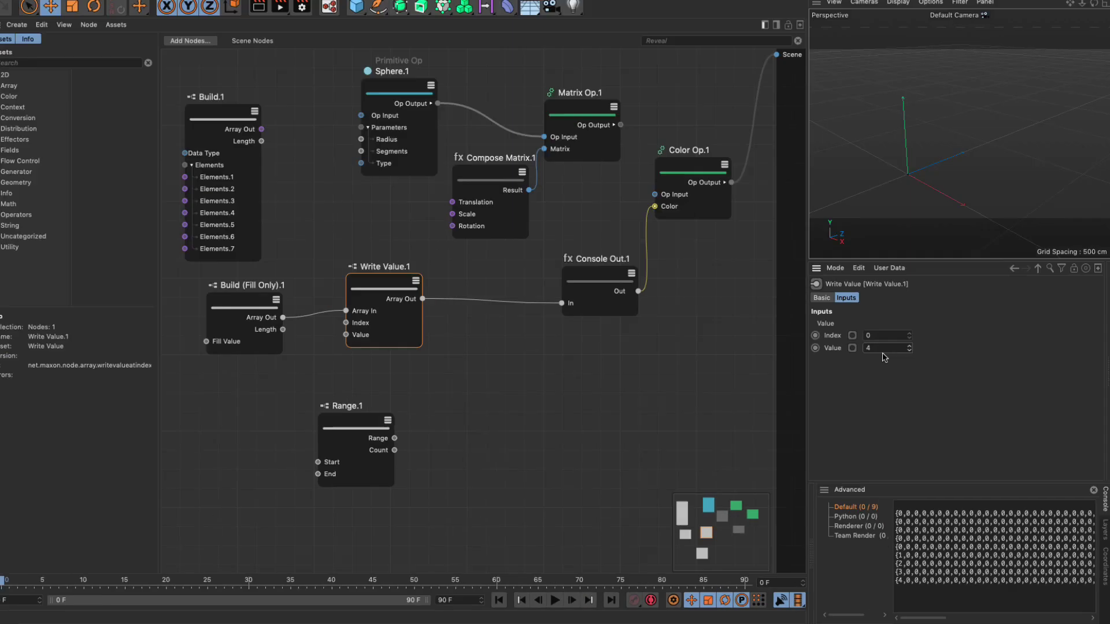
Wire the Range node's Range output into Write Value's Index, set the Range End to 50, and check the printed array
left_click_drag(409, 300, 461, 305)
left_click_drag(393, 427, 420, 337)
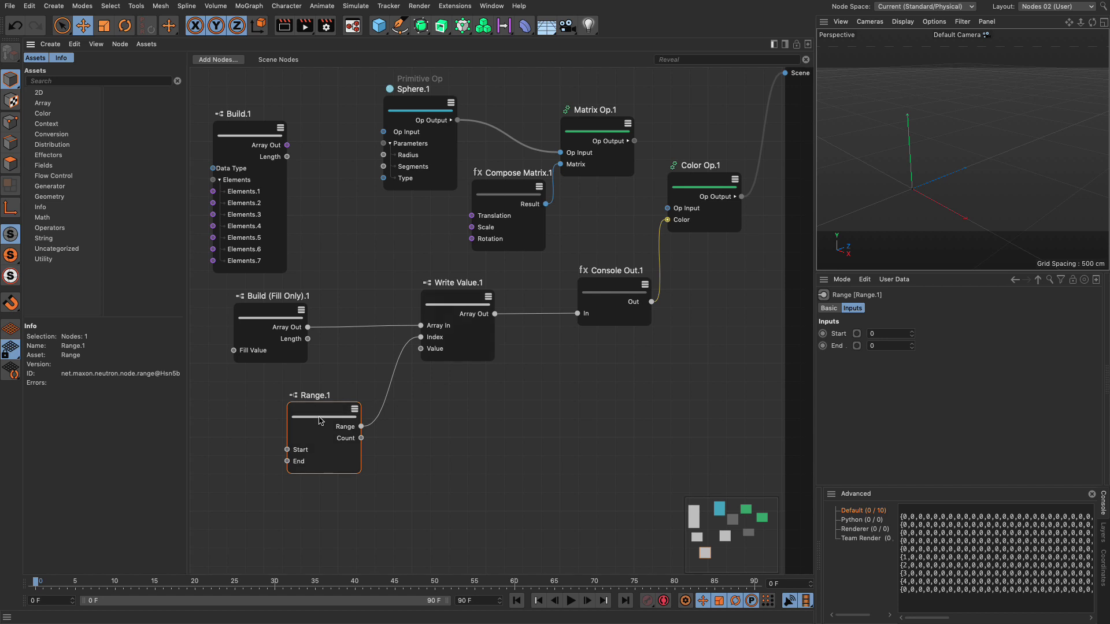
left_click(884, 346)
type("50")
key("Return")
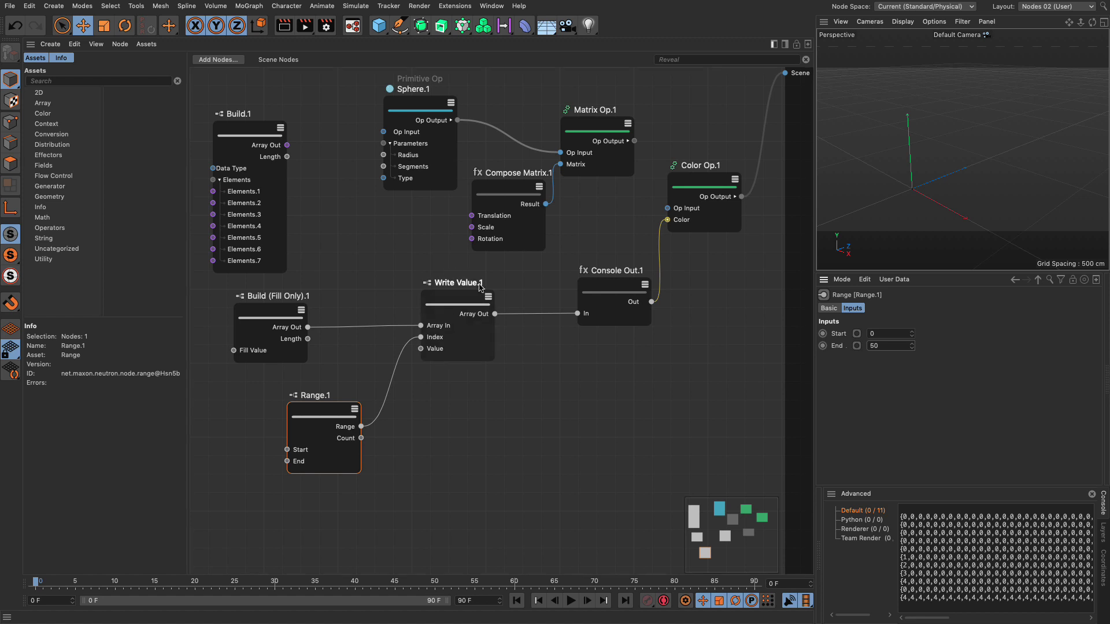
left_click(459, 359)
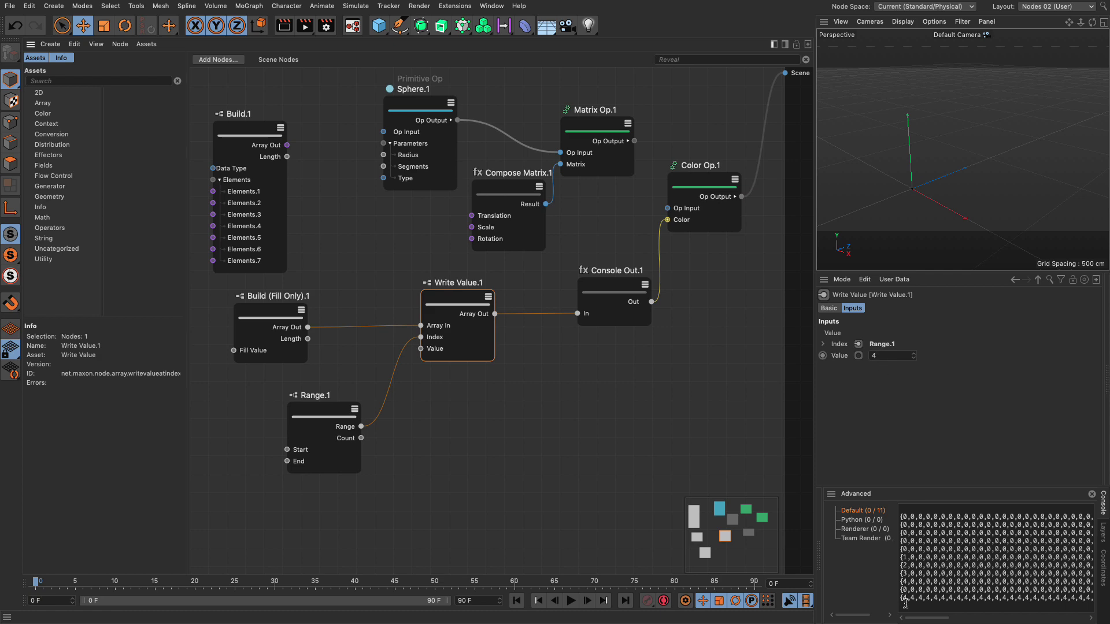
left_click_drag(925, 620, 974, 622)
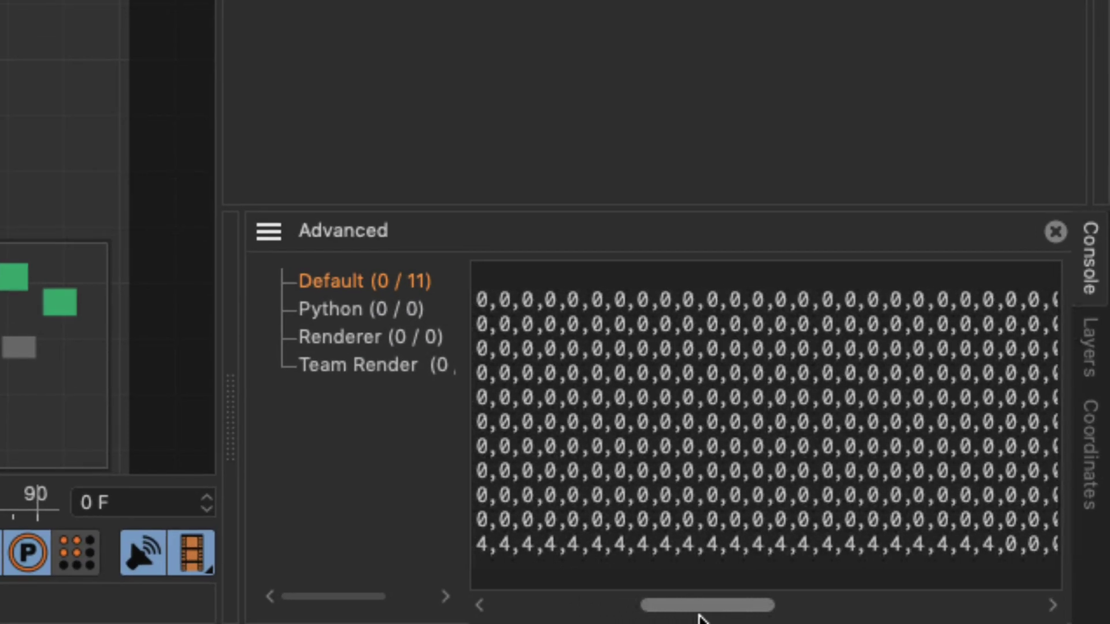
left_click_drag(700, 618, 744, 619)
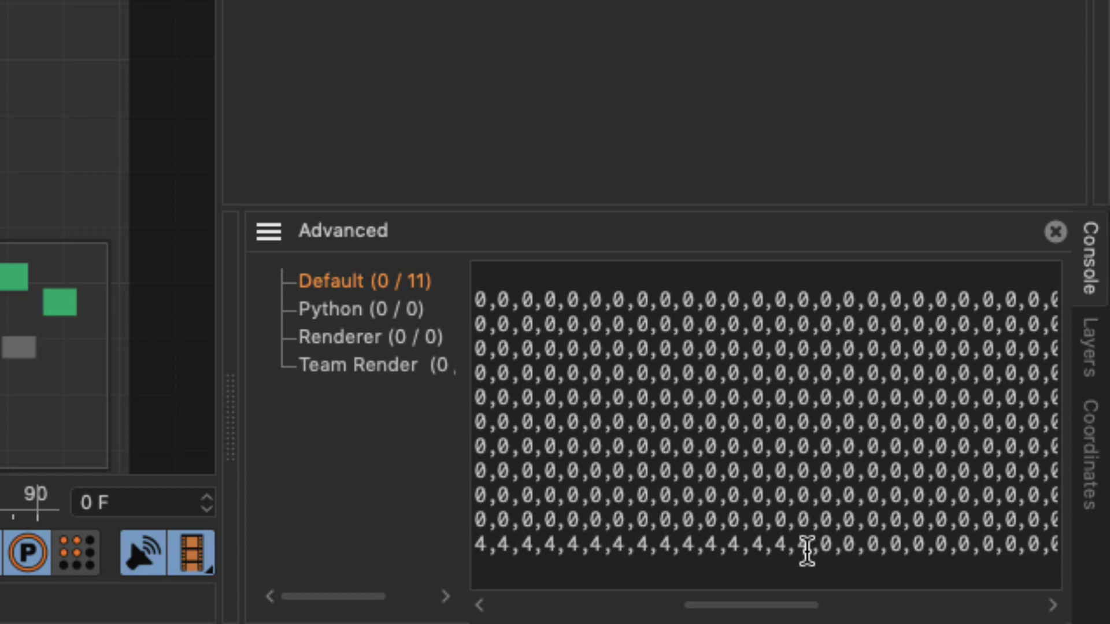
left_click_drag(792, 607, 1039, 608)
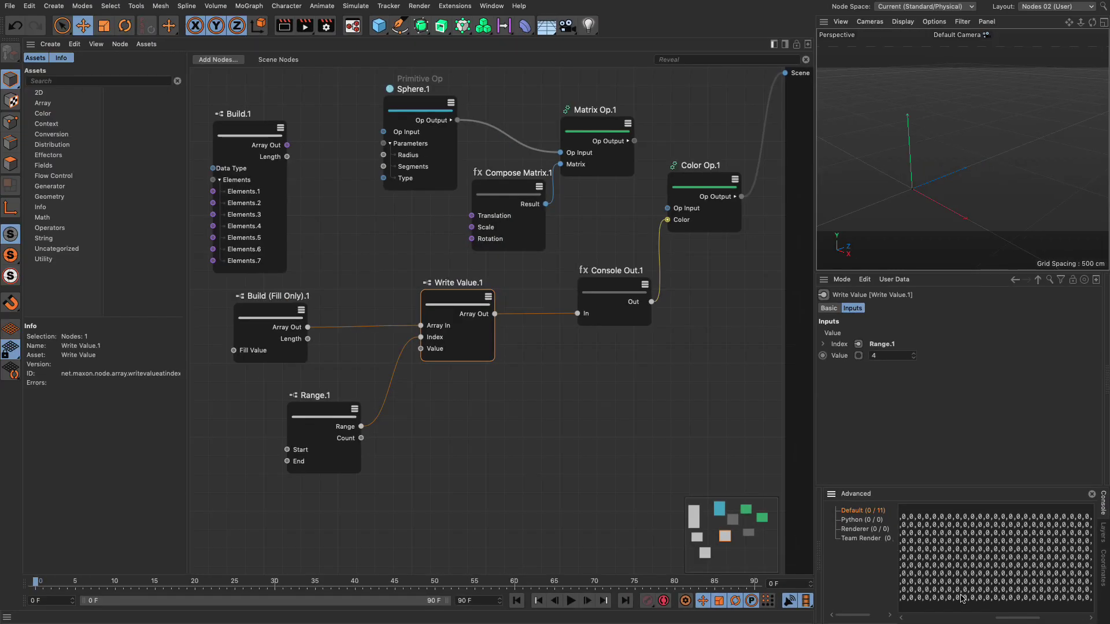
Spread the Build (Fill Only), Range and Write Value nodes apart to make room beside Build (Fill Only)
left_click(330, 417)
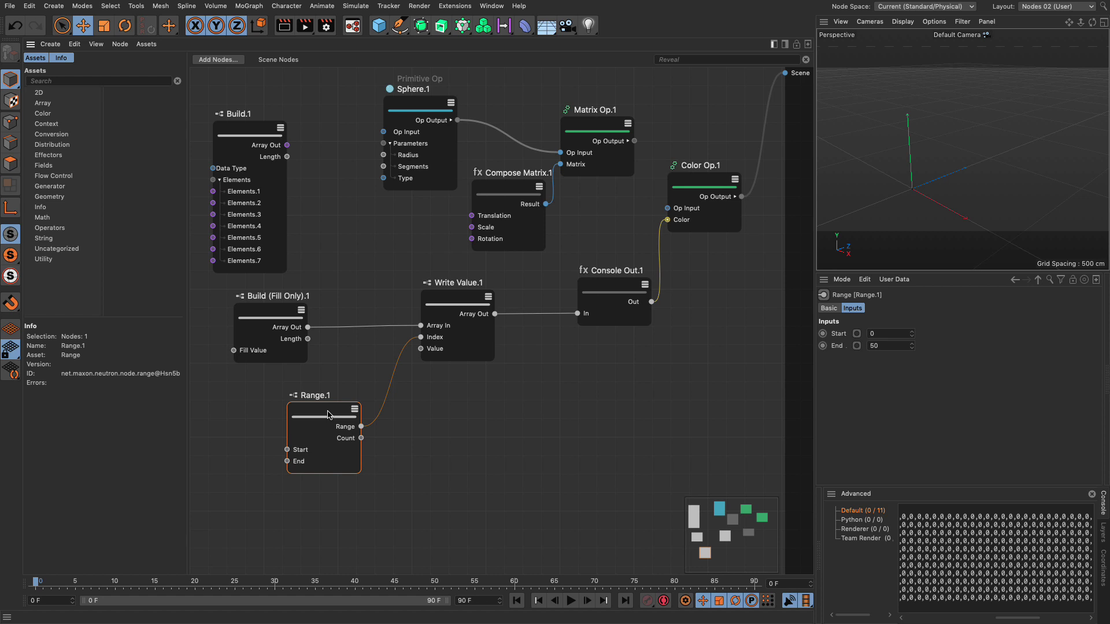
left_click_drag(327, 415, 388, 398)
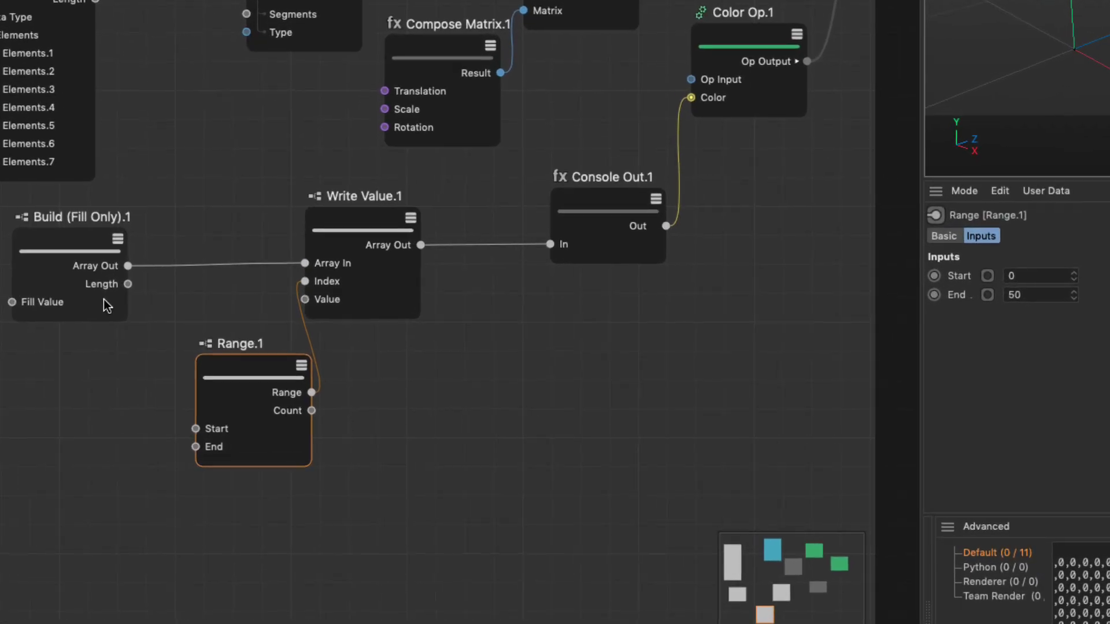
left_click(103, 299)
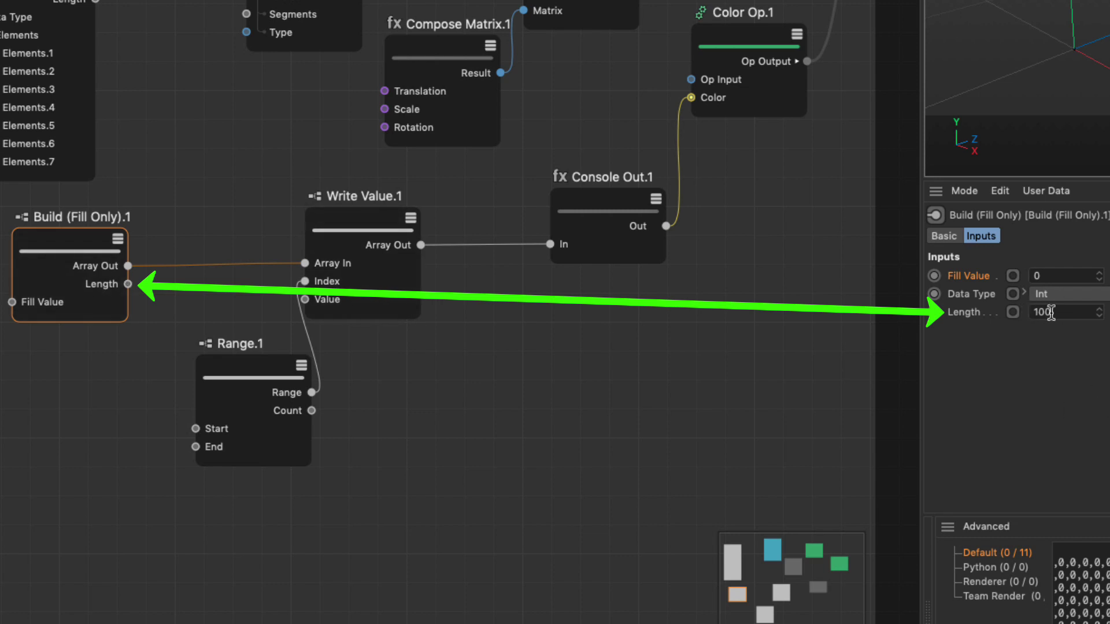
left_click_drag(347, 221, 403, 205)
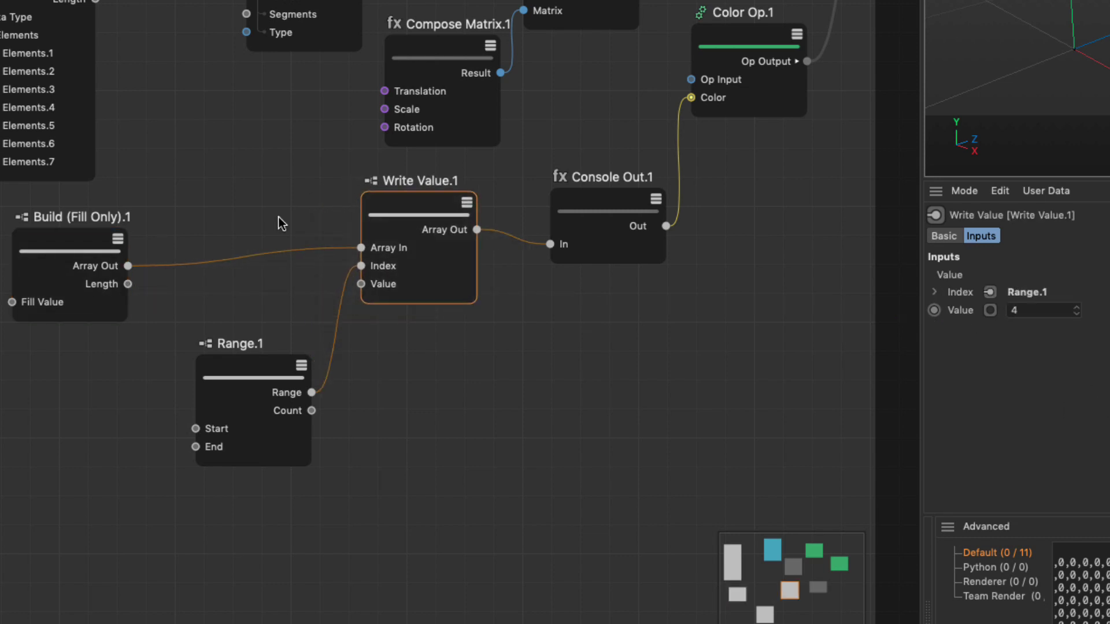
left_click_drag(77, 242, 22, 233)
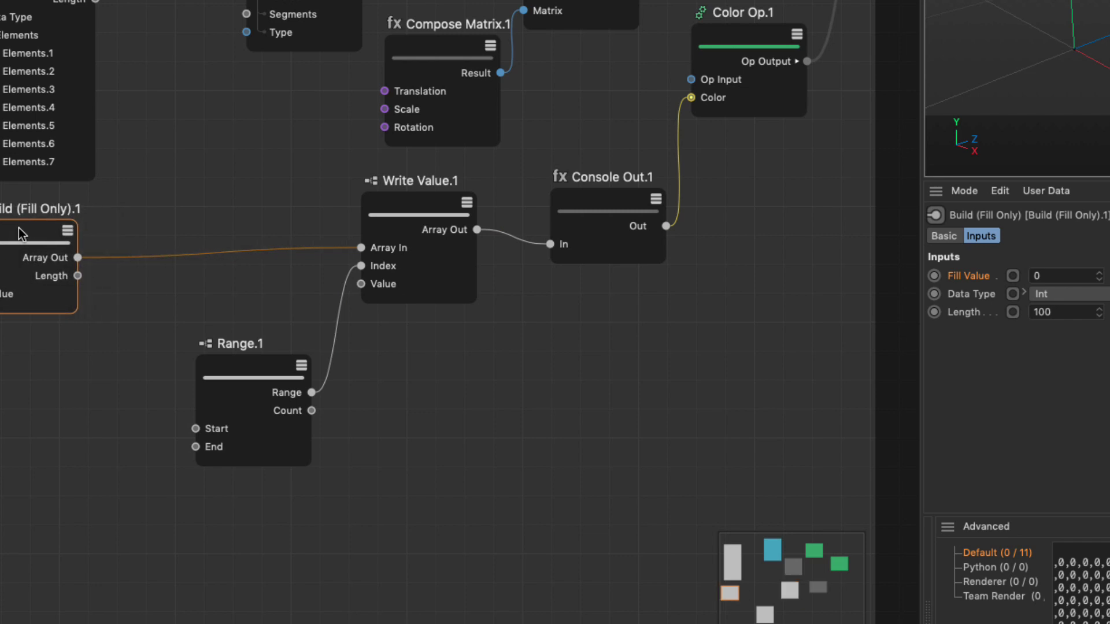
Add a Get Count node beside Range and wire Build (Fill Only)'s Array Out into its Array In
left_click(119, 301)
double_click(119, 300)
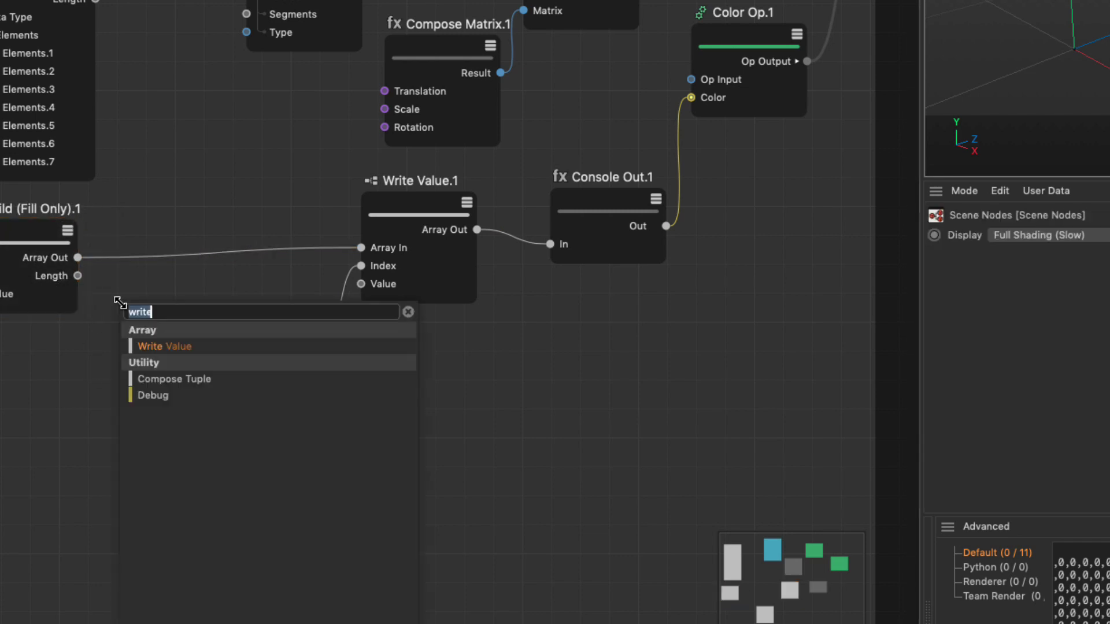
type("count")
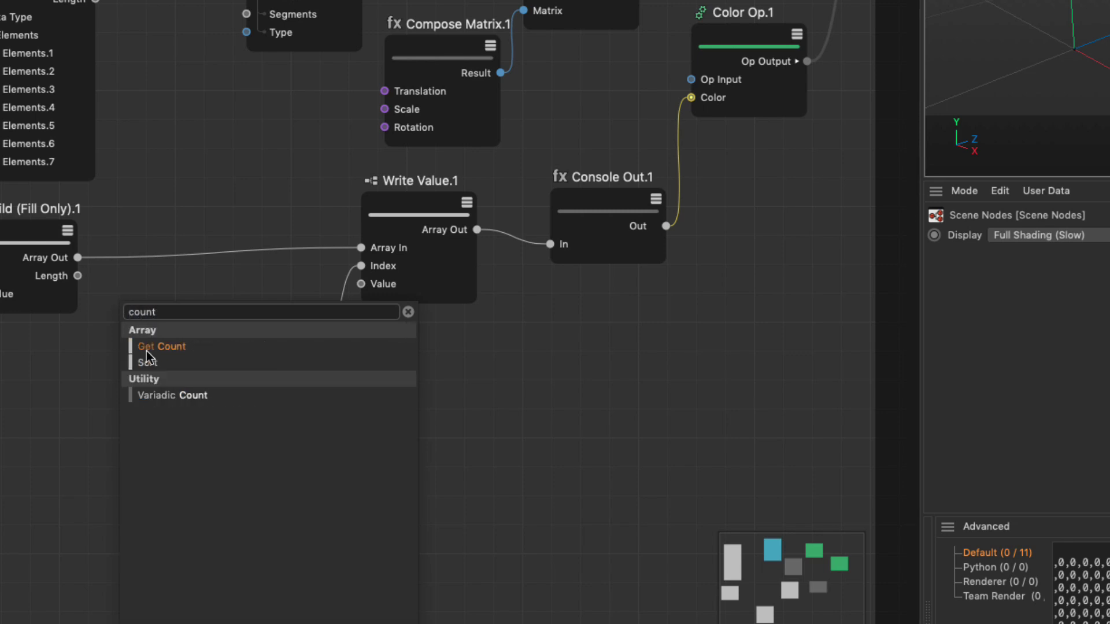
left_click_drag(139, 345, 159, 273)
left_click_drag(77, 258, 108, 333)
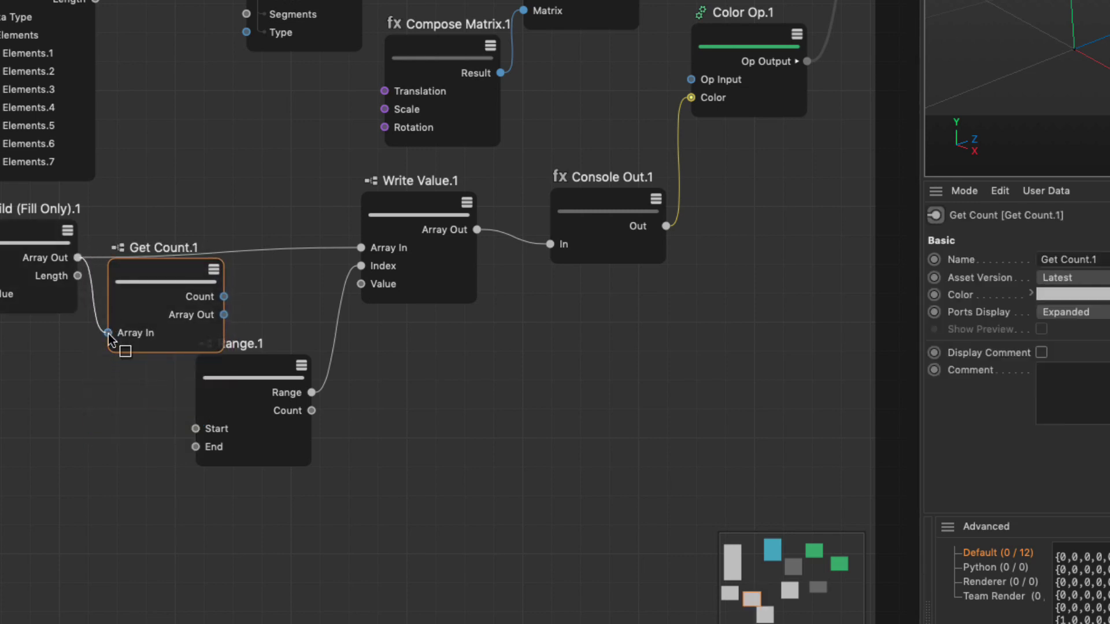
left_click_drag(149, 270, 92, 359)
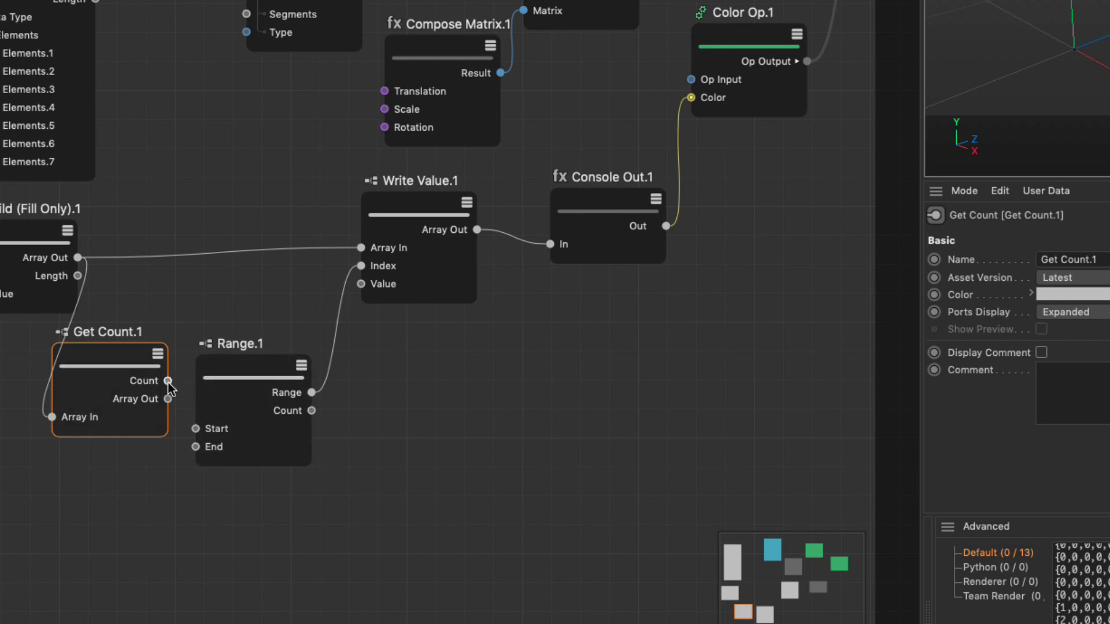
Wire Get Count's Count output into the Range node's End and check the latest array in the console
left_click_drag(168, 381, 194, 447)
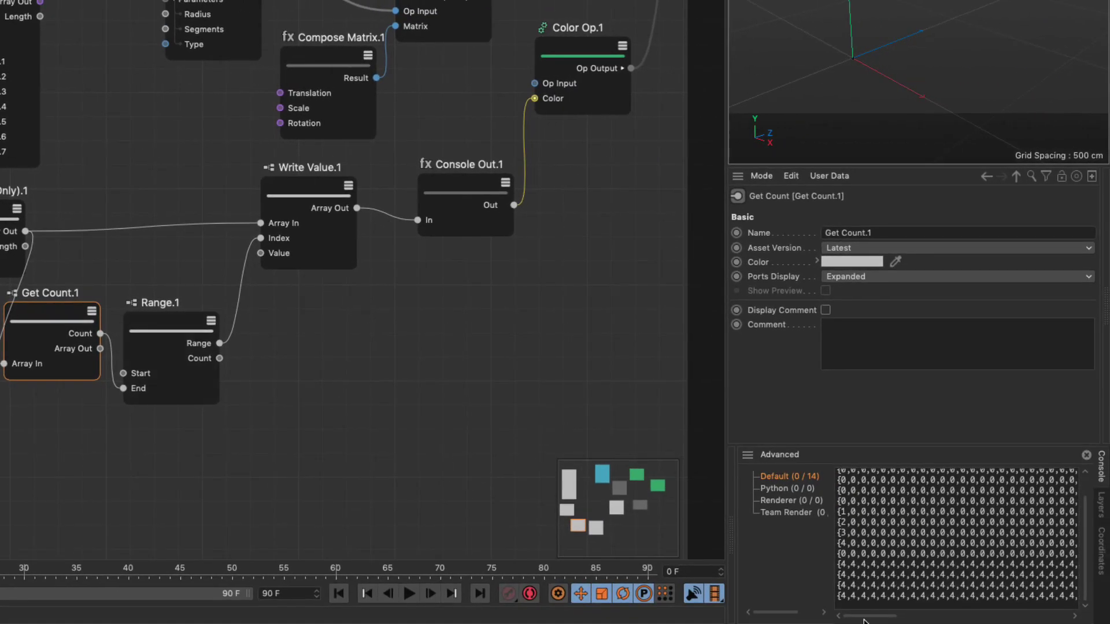
left_click_drag(871, 617, 1051, 616)
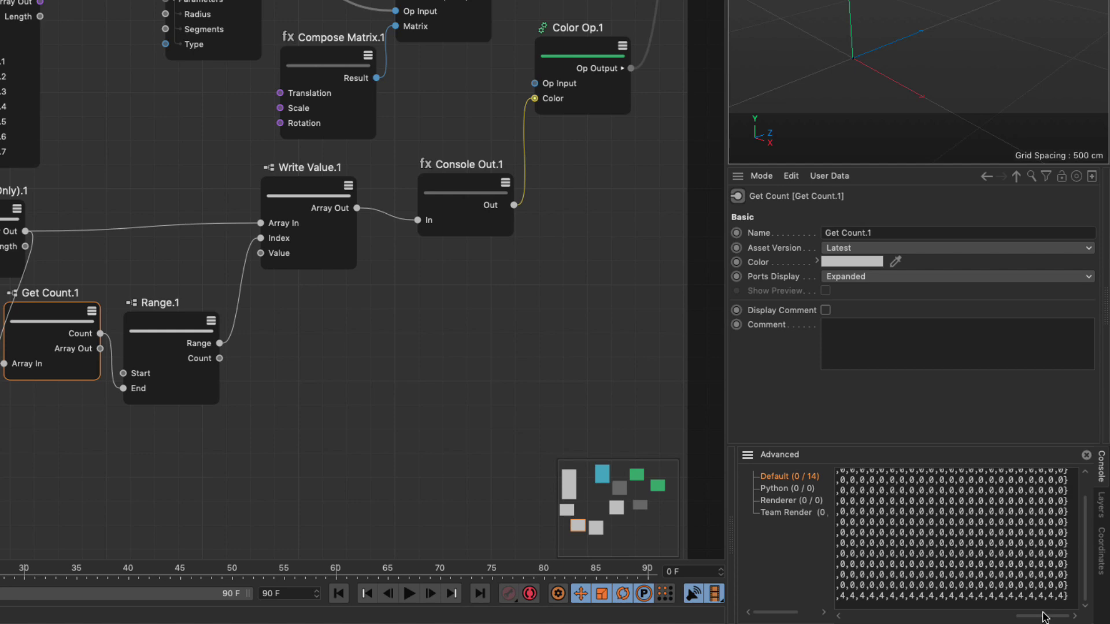
left_click_drag(1044, 618, 831, 614)
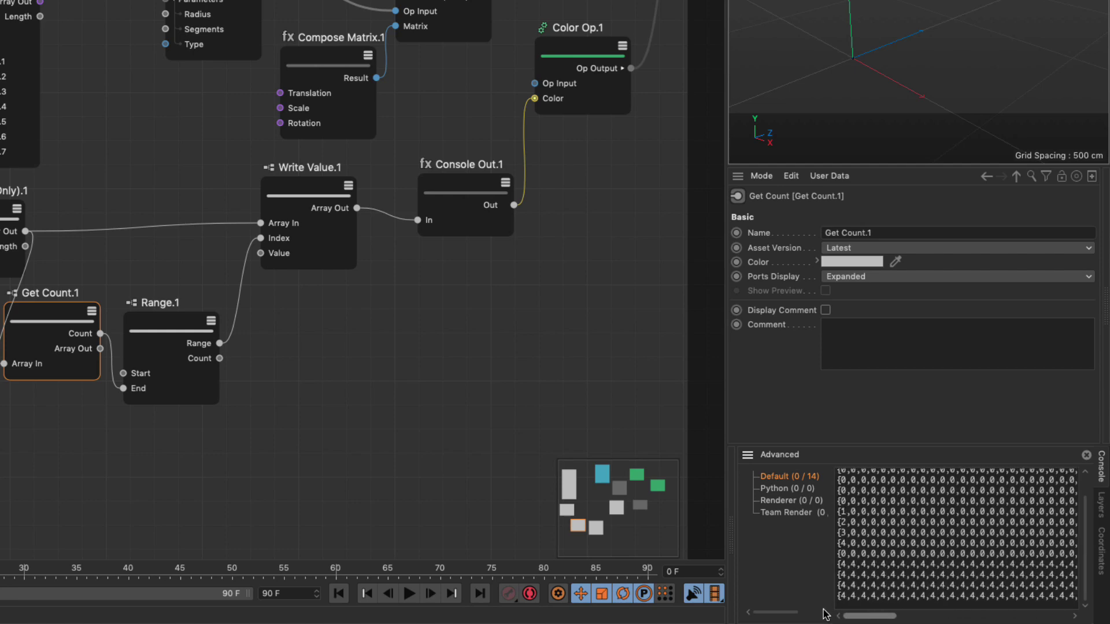
Try the Write Value node's Value at 5 and then at 0
left_click(305, 190)
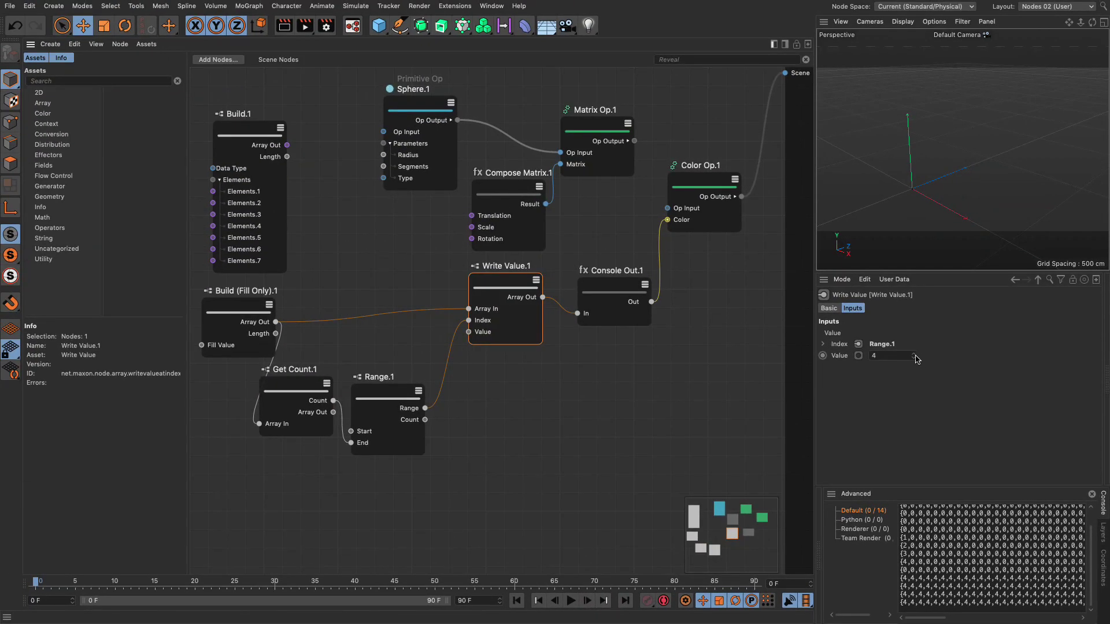
left_click(914, 355)
left_click_drag(914, 357, 836, 356)
Move Range and Get Count closer to Write Value, wire Range also into Write Value's Value, and check the console array
left_click_drag(379, 395, 405, 393)
left_click_drag(306, 373, 329, 373)
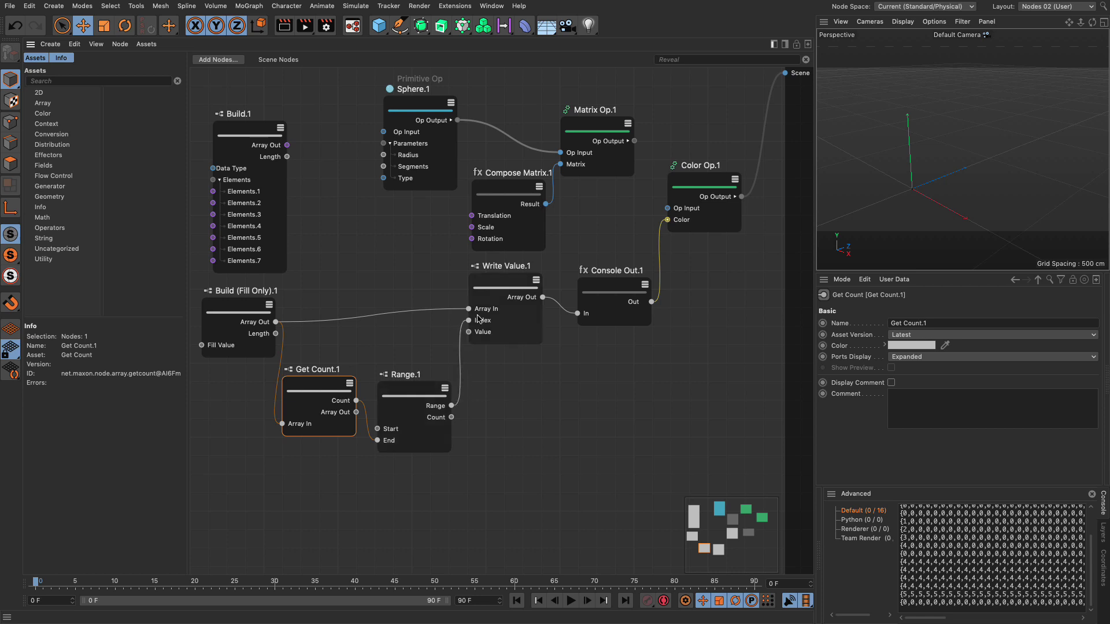
left_click(511, 339)
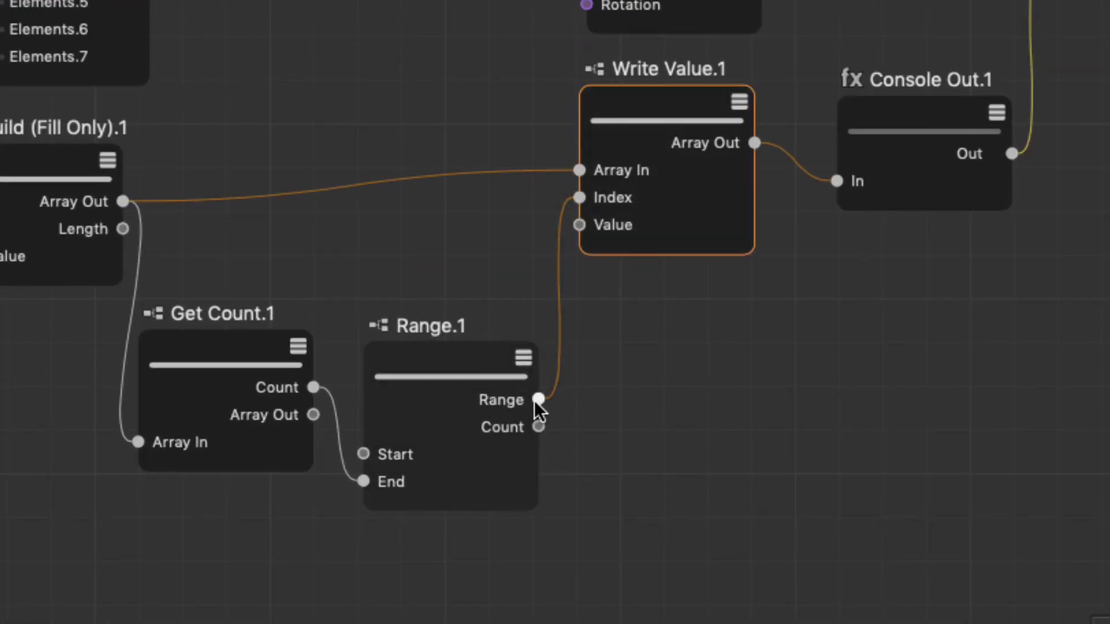
left_click_drag(539, 399, 579, 225)
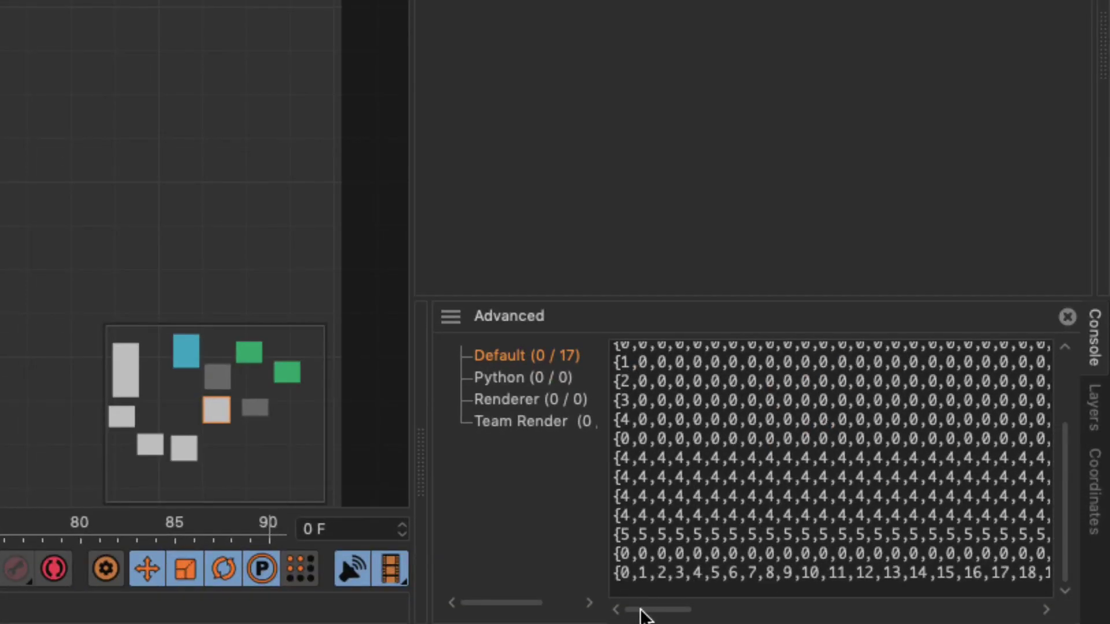
left_click_drag(644, 611, 1004, 611)
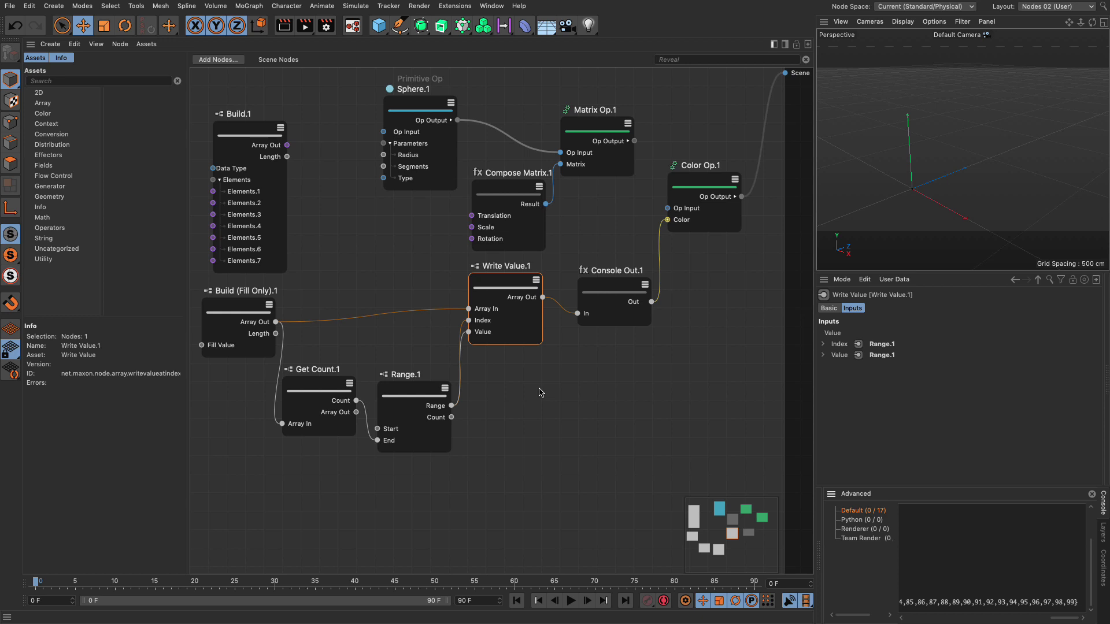
Append four more vector elements to the Build node, up to Elements.11
left_click(250, 126)
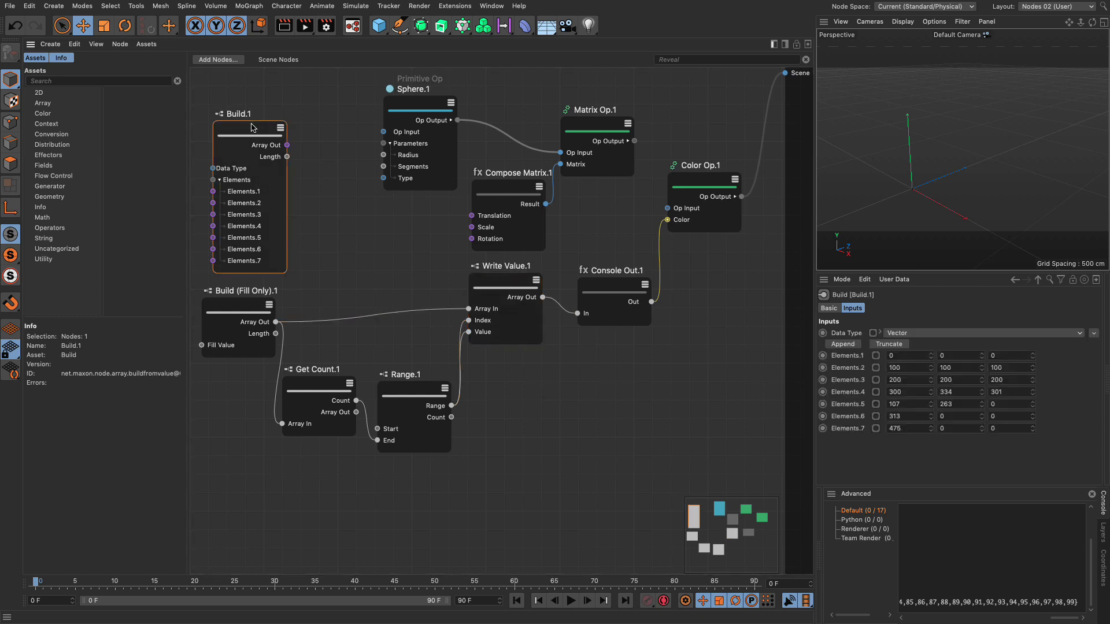
left_click(843, 345)
left_click(843, 345)
left_click(844, 344)
left_click(844, 344)
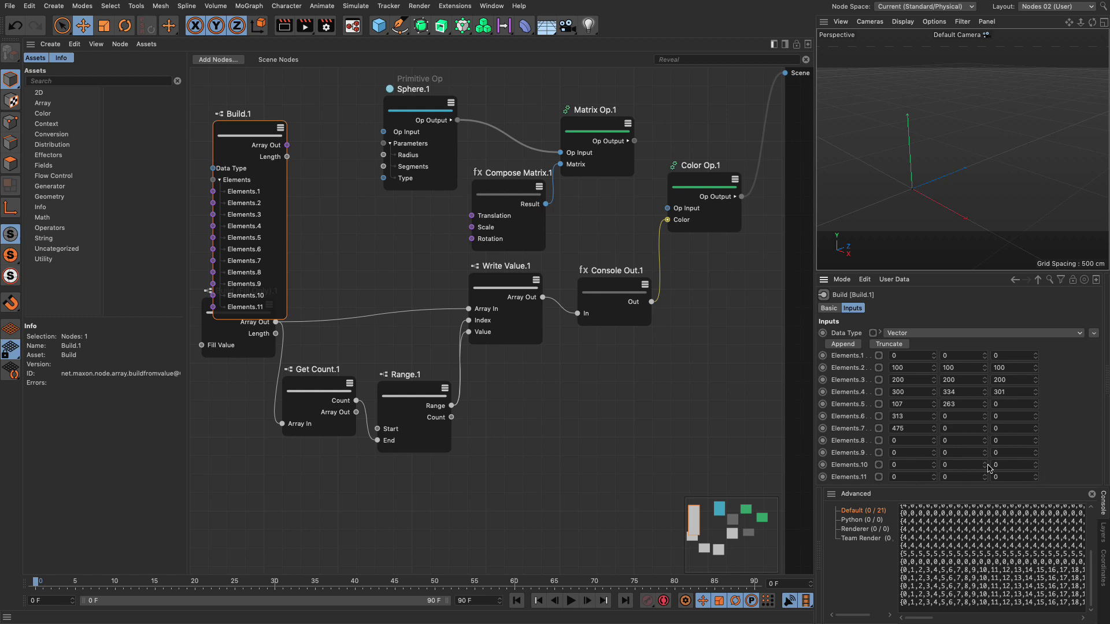
Collapse the Build node and rearrange the other array nodes, leaving room between Write Value and Console Out
left_click_drag(512, 285, 446, 282)
left_click_drag(613, 286, 661, 270)
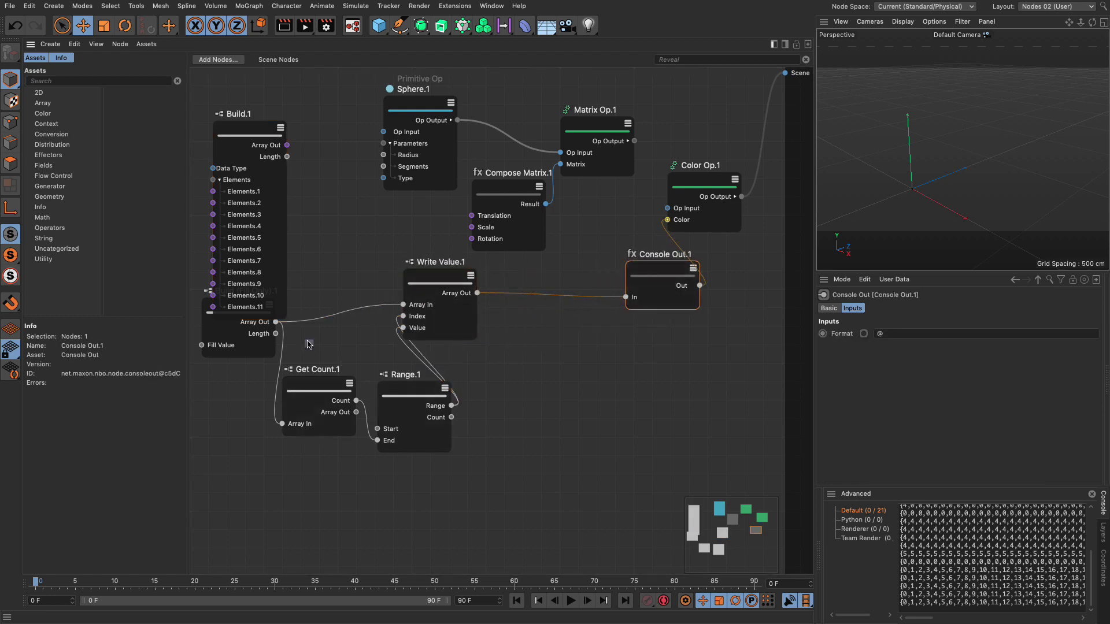
left_click_drag(305, 340, 348, 458)
left_click_drag(259, 133, 252, 86)
left_click(274, 79)
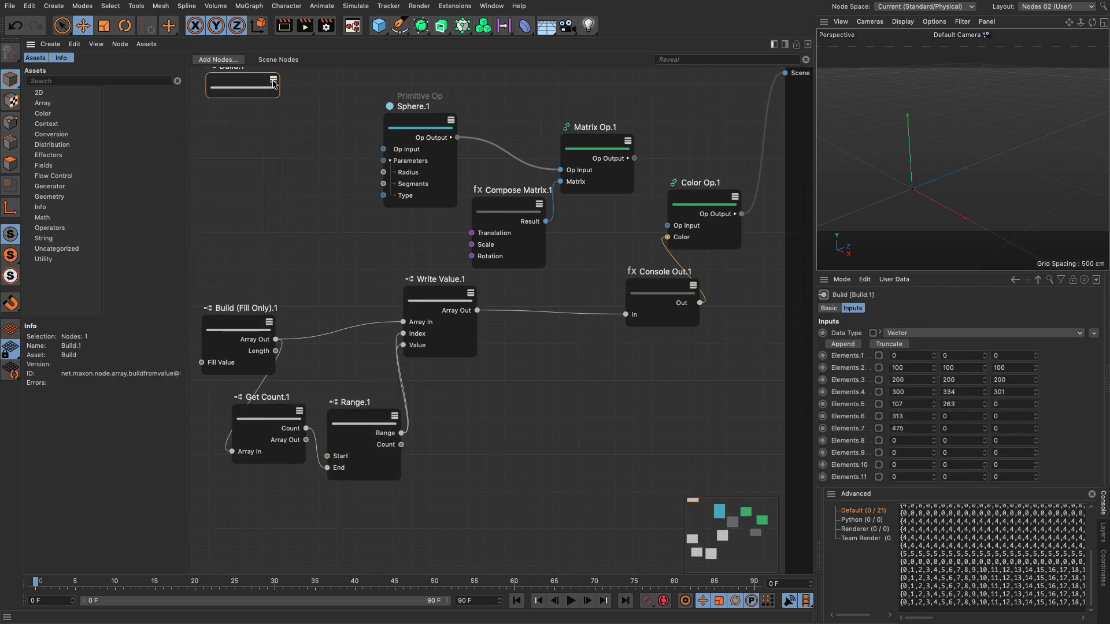
left_click_drag(246, 324, 237, 271)
left_click_drag(275, 413, 275, 389)
left_click_drag(362, 425, 358, 413)
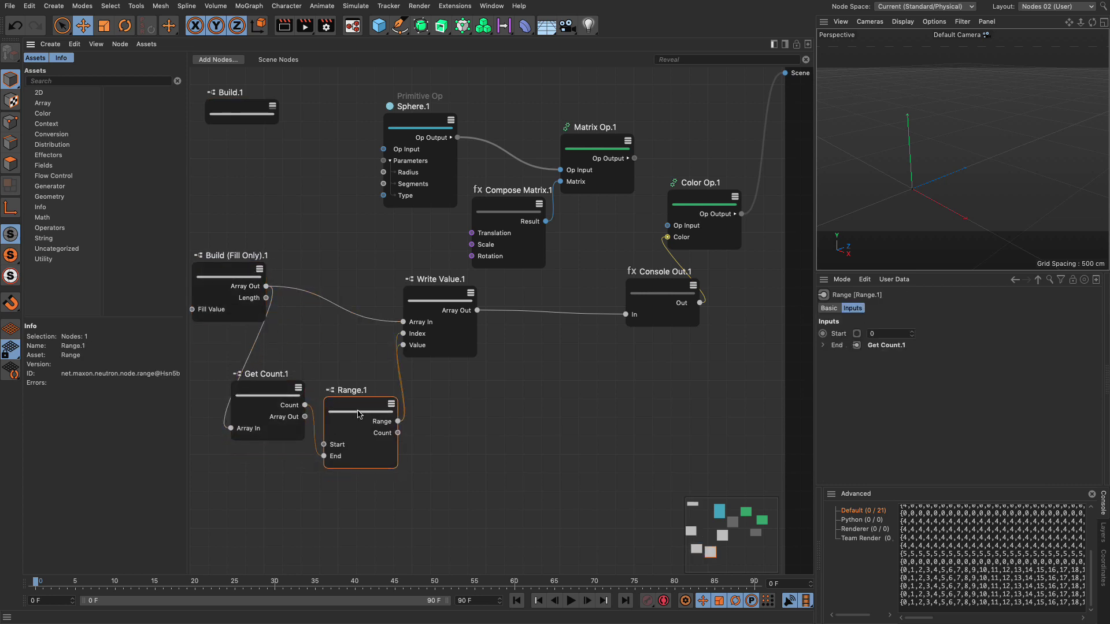
Insert an Append node between Write Value and Console Out, wiring the array through it, and check the end of the printed array
double_click(518, 379)
type("append")
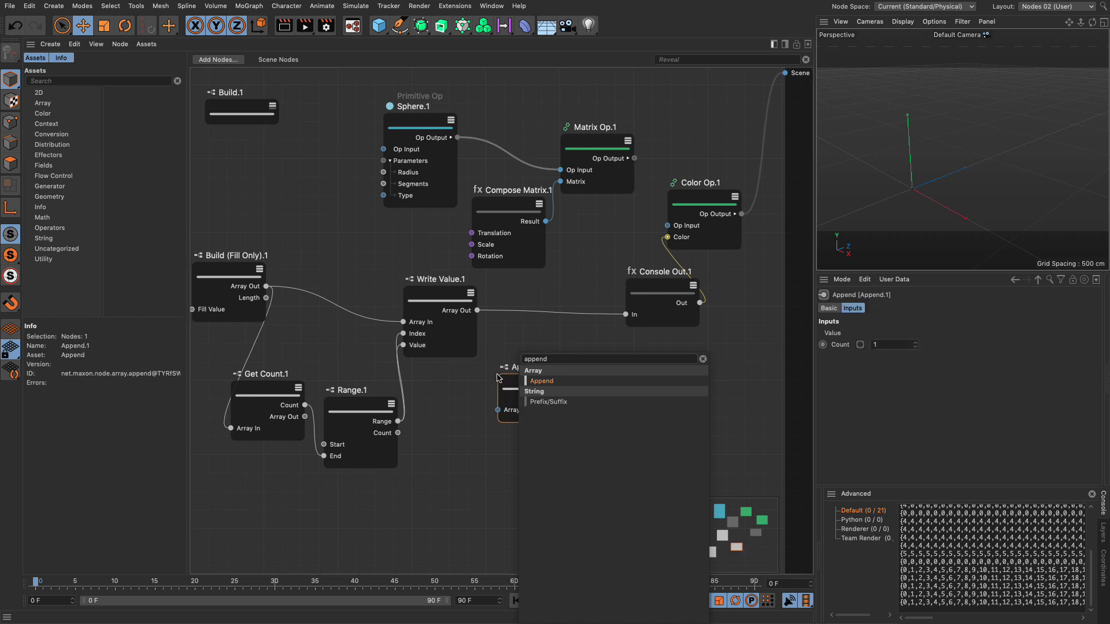
left_click(532, 382)
left_click_drag(528, 390, 530, 373)
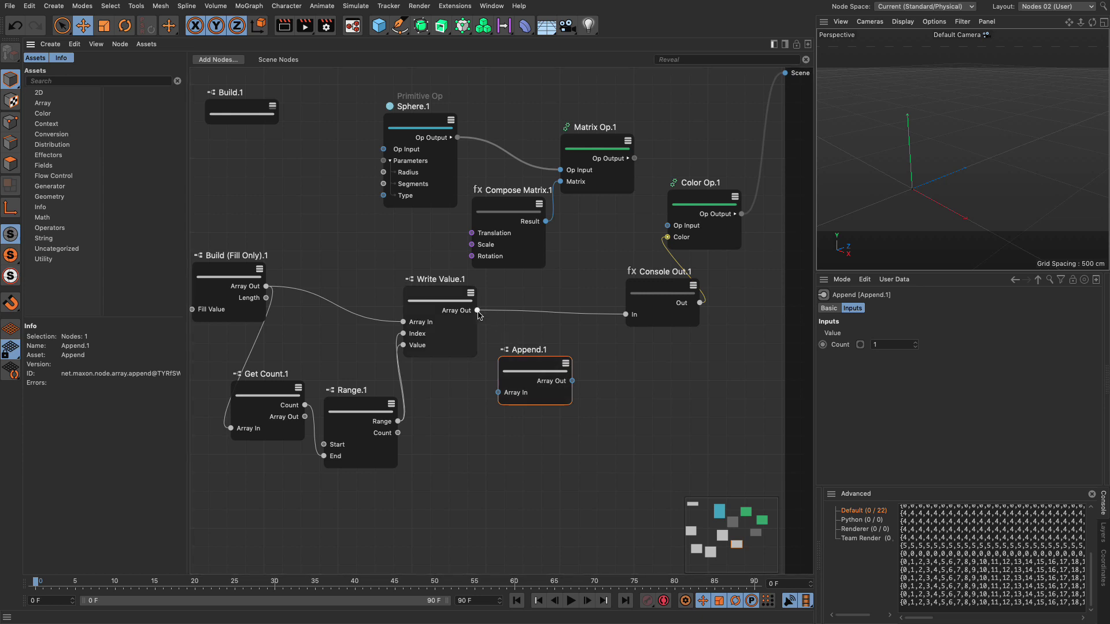
left_click_drag(477, 310, 500, 397)
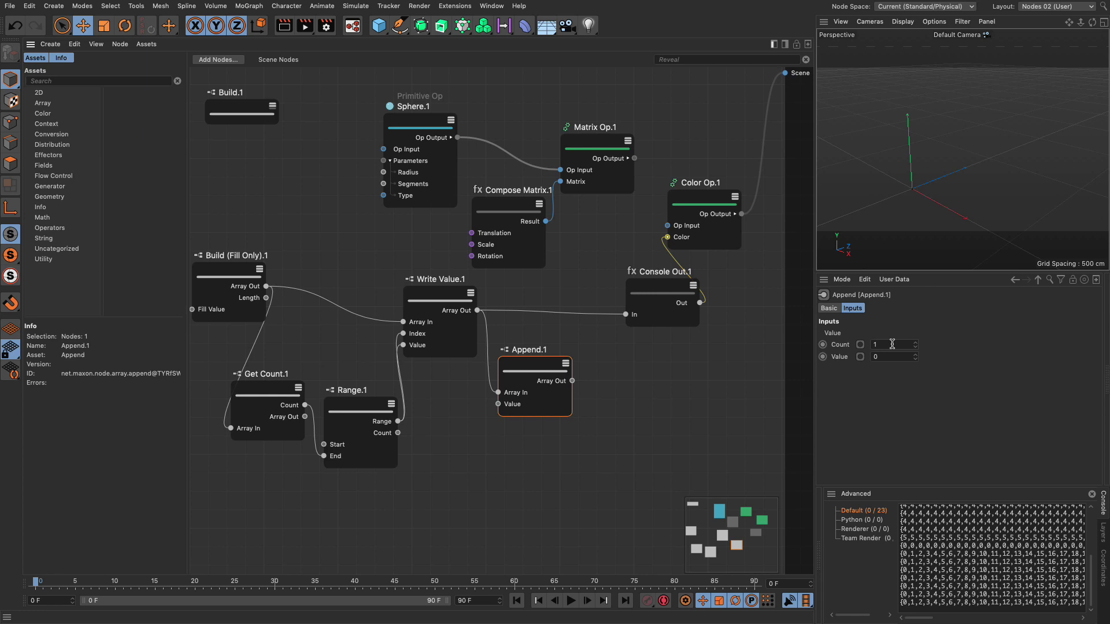
left_click_drag(572, 381, 625, 317)
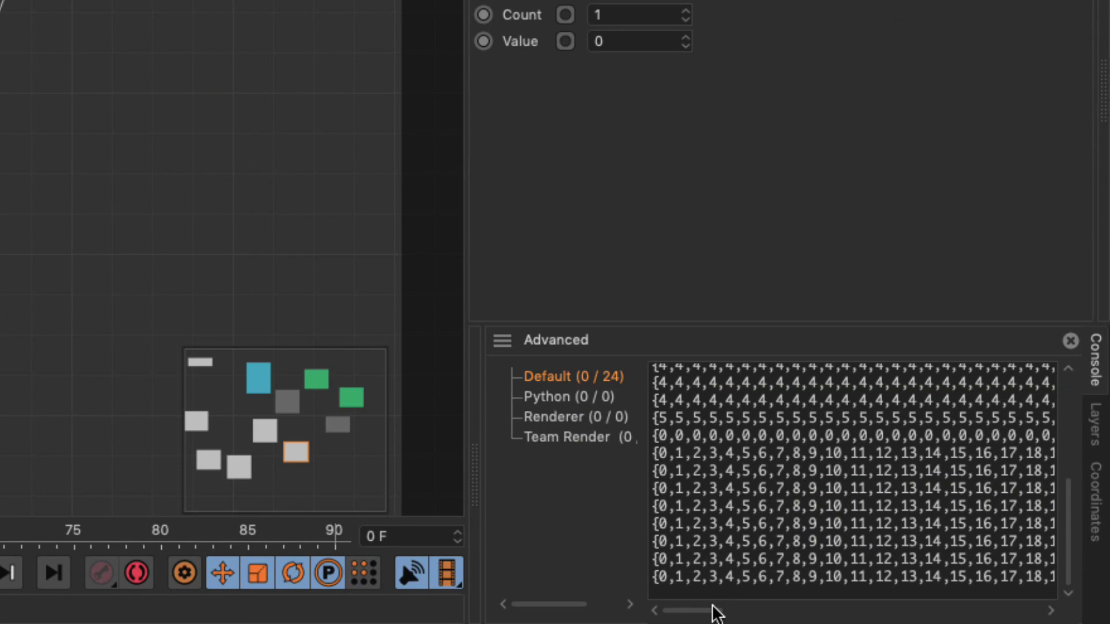
left_click_drag(928, 618, 1090, 618)
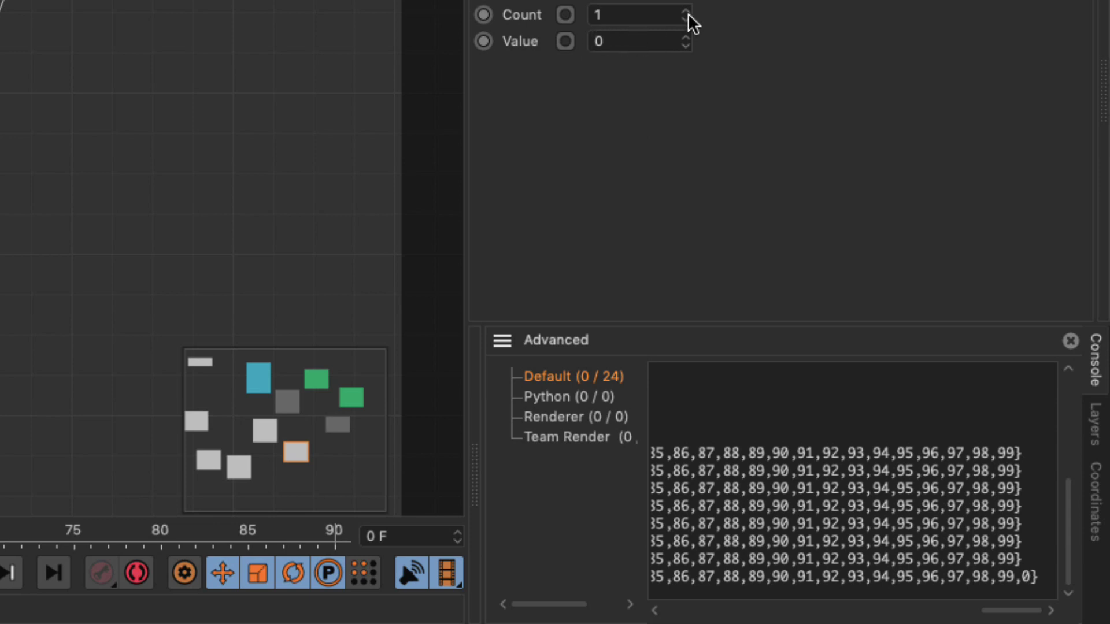
Set the Append node's Count to 5 and check the end of the printed array
left_click(669, 15)
type("5")
key("Return")
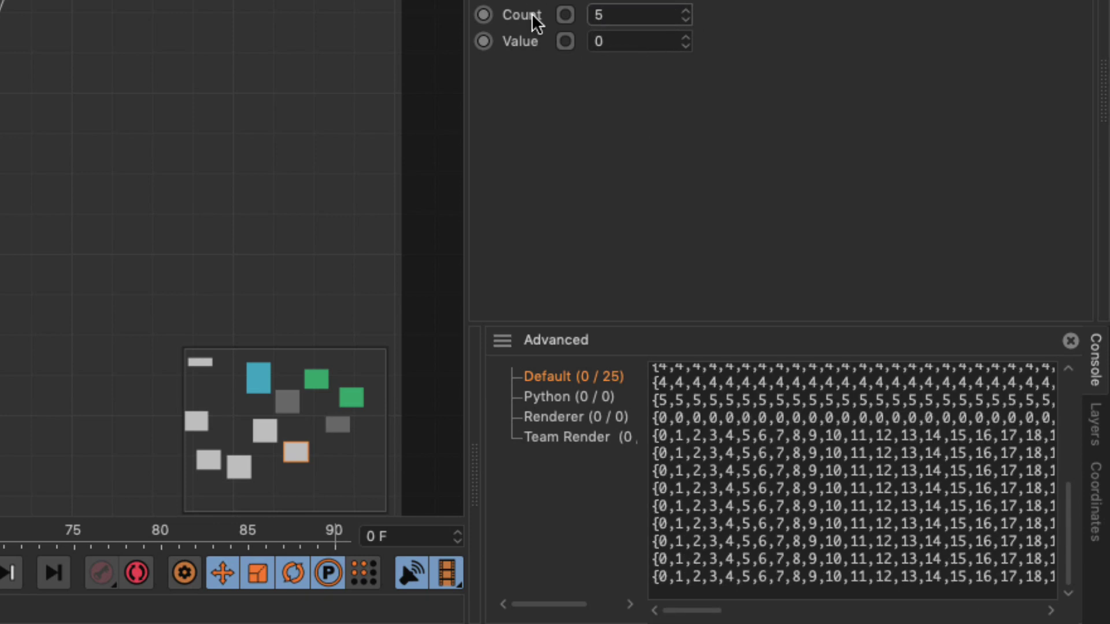
left_click_drag(711, 612, 1105, 616)
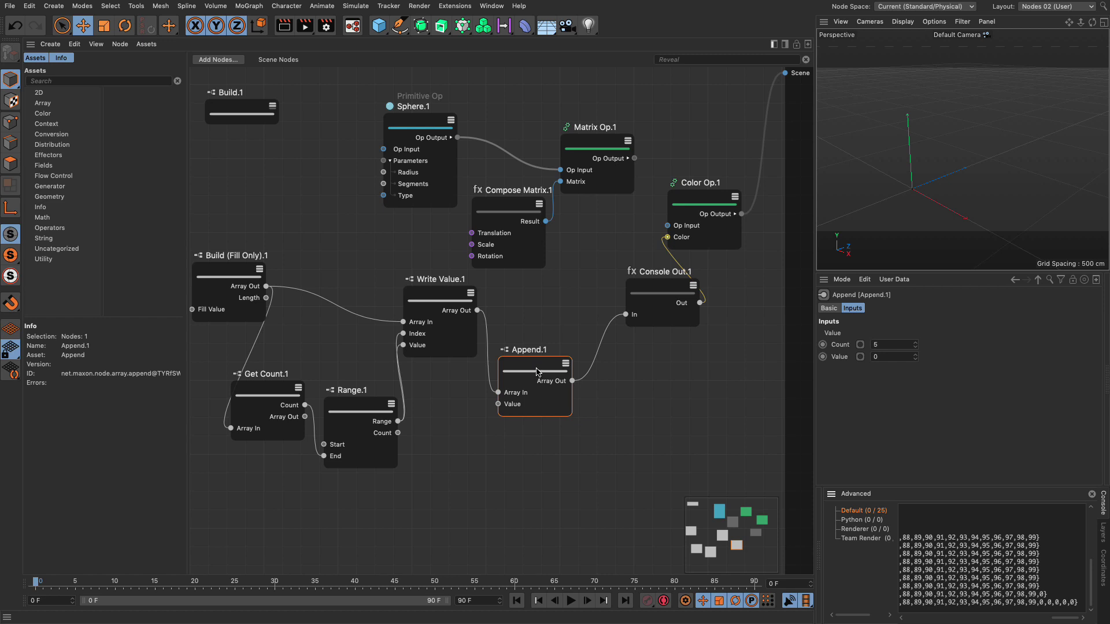
Add a second Range node between the first Range and Append nodes, and set its End to 10
left_click_drag(537, 372, 567, 360)
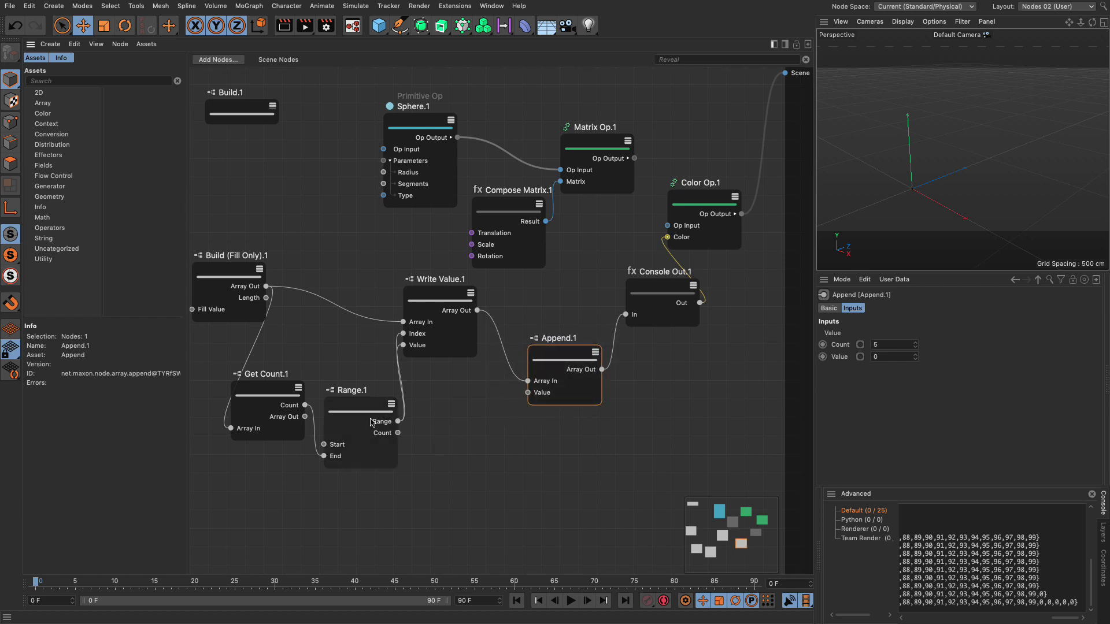
double_click(482, 429)
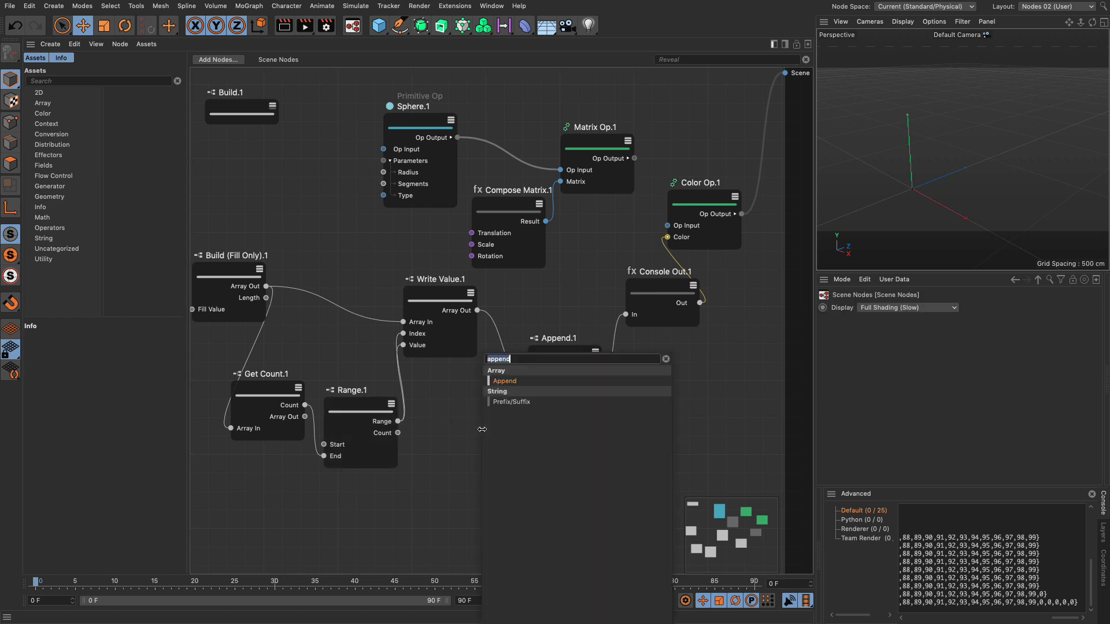
type("range")
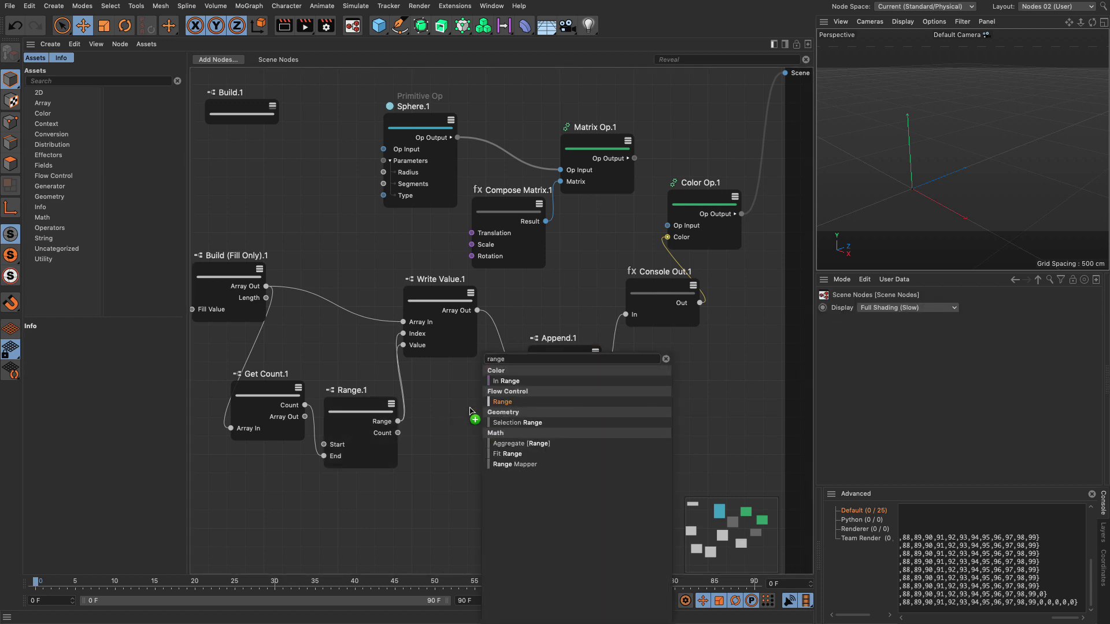
key("Return")
left_click_drag(457, 399, 438, 402)
left_click(890, 346)
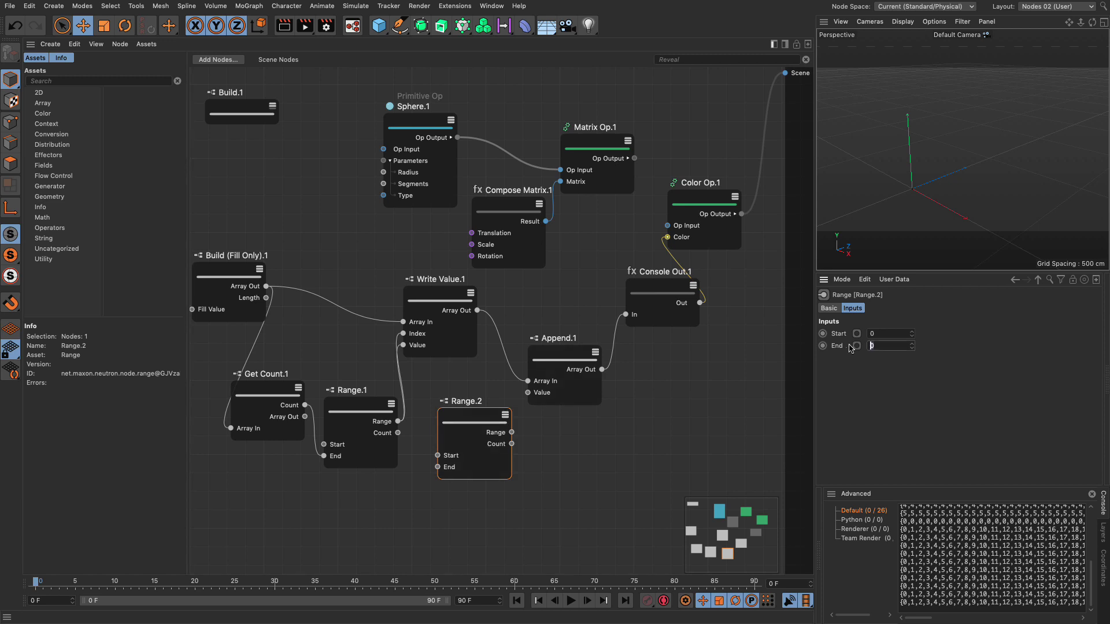
type("10")
key("Return")
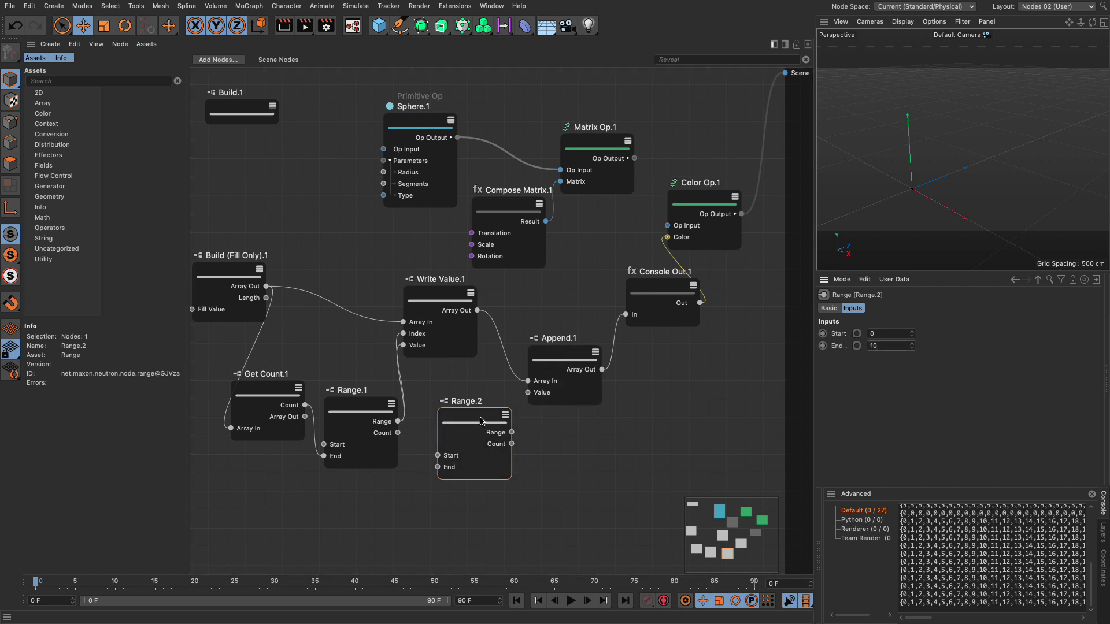
Wire the second Range node's Range output into the Append node's Value and check the end of the printed array
left_click_drag(481, 424, 528, 396)
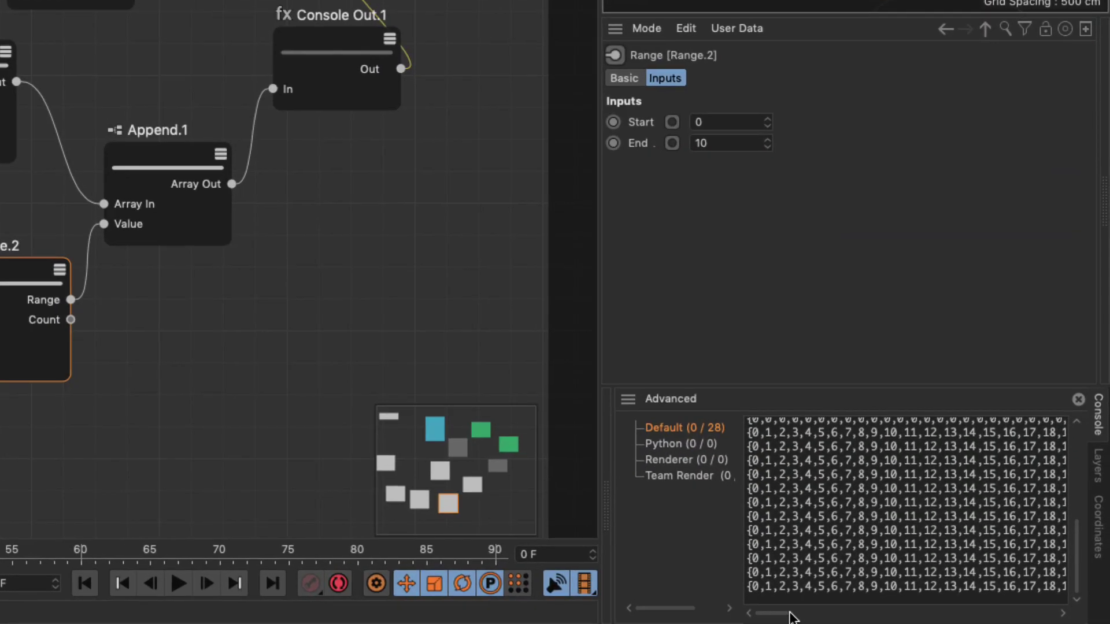
scroll(1001, 623, "right", 10)
scroll(919, 612, "right", 10)
scroll(838, 590, "left", 3)
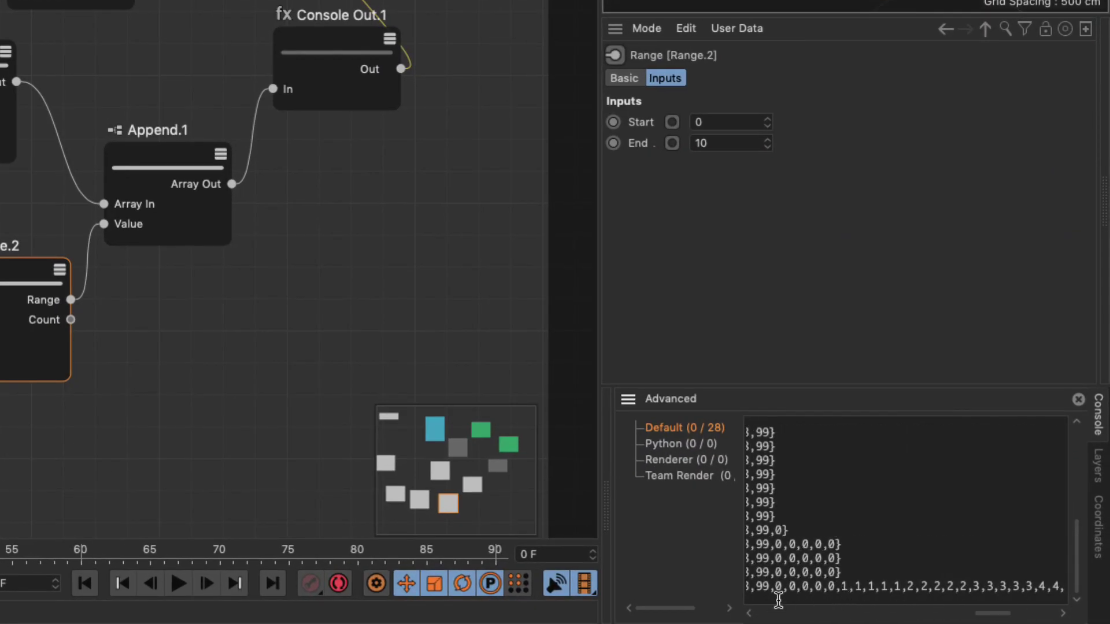
Set the Append node's Count to 1 and check the end of the printed array
left_click(175, 227)
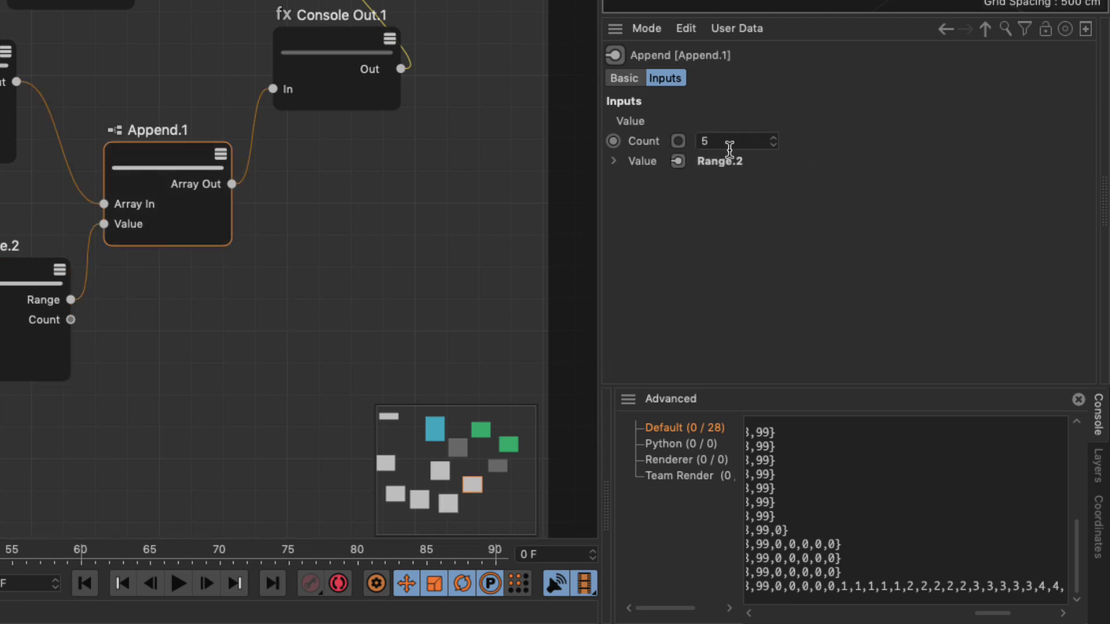
left_click(45, 355)
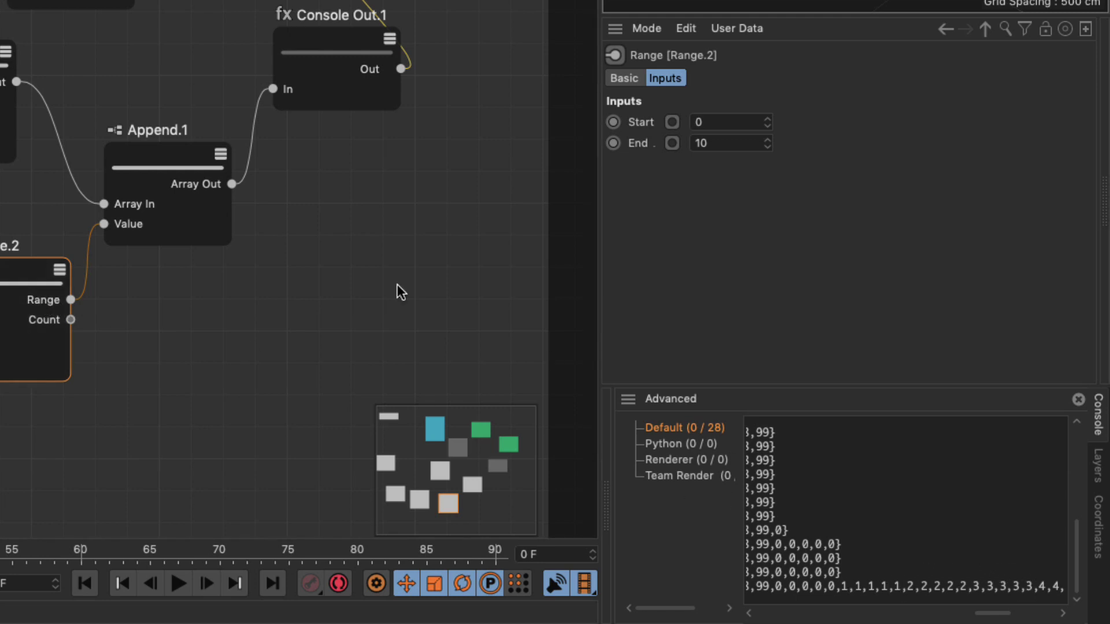
left_click(173, 168)
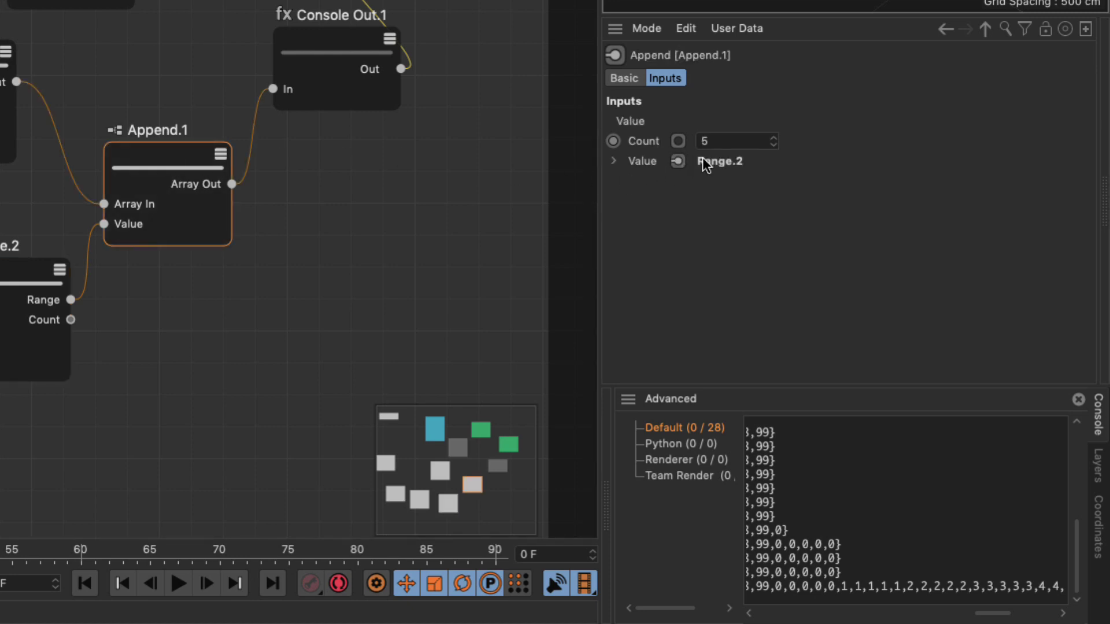
left_click(737, 141)
type("1")
key("Return")
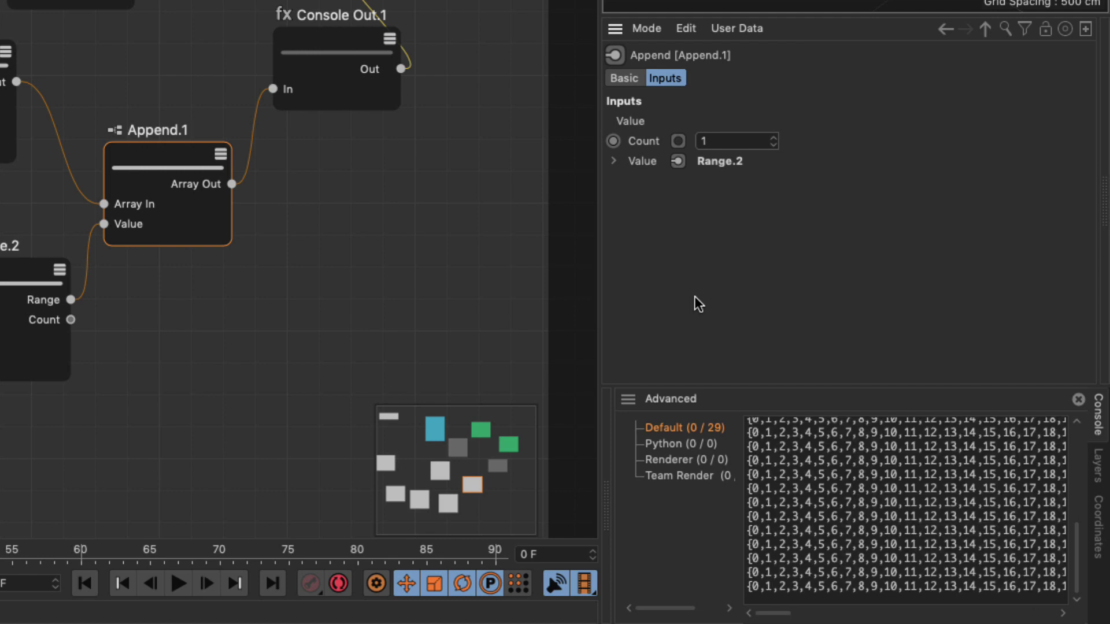
left_click_drag(765, 612, 990, 613)
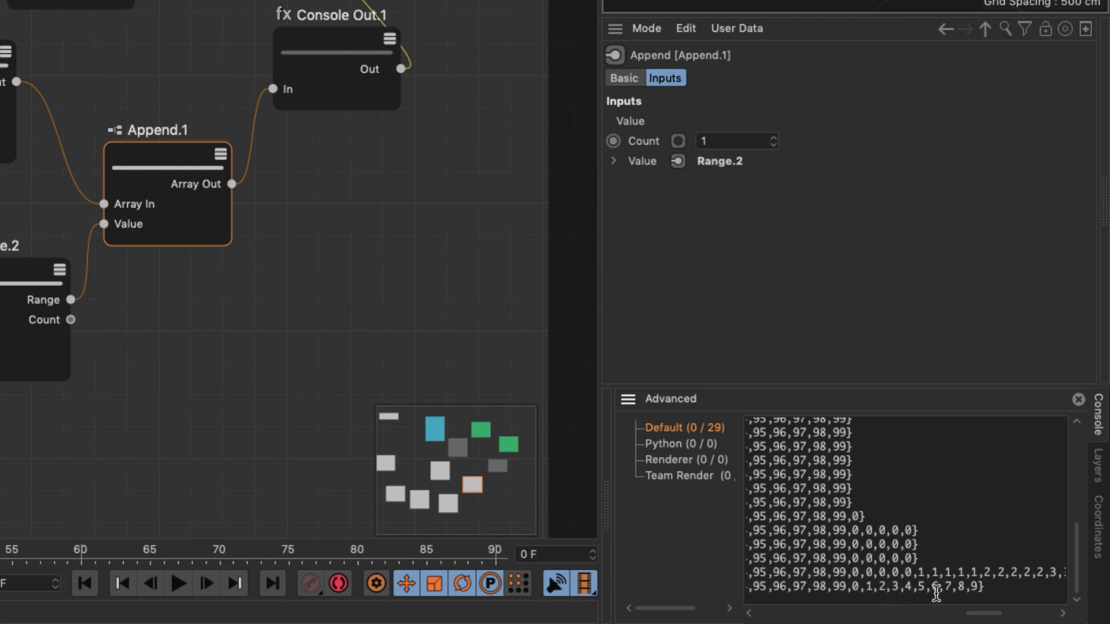
Spread out the two Range nodes and the Append node to leave room for another node between them
left_click(15, 284)
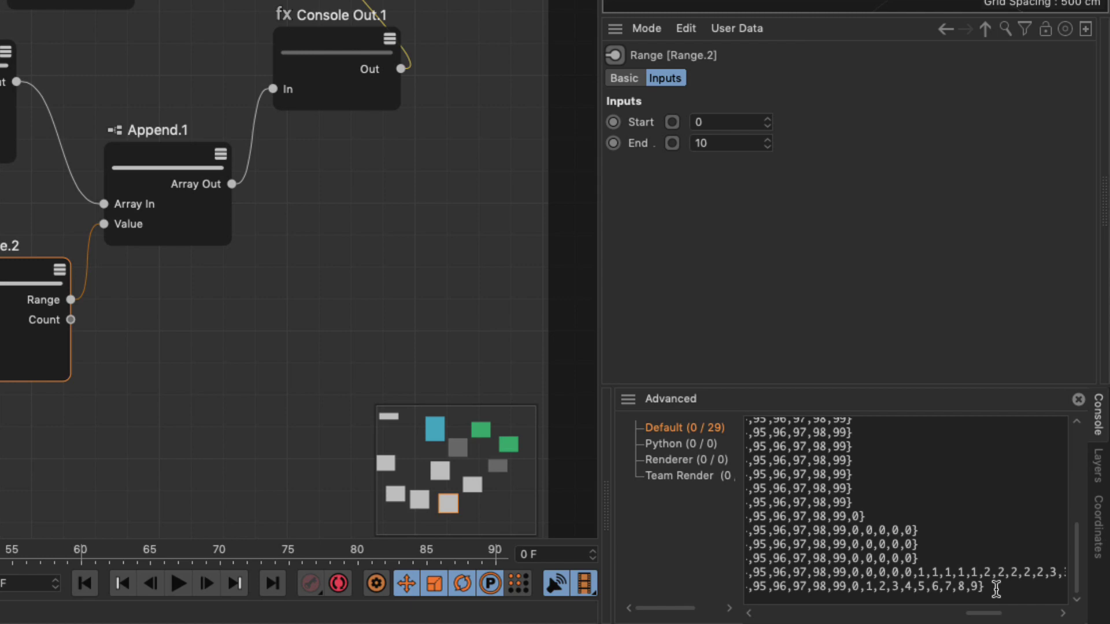
left_click_drag(13, 269, 13, 361)
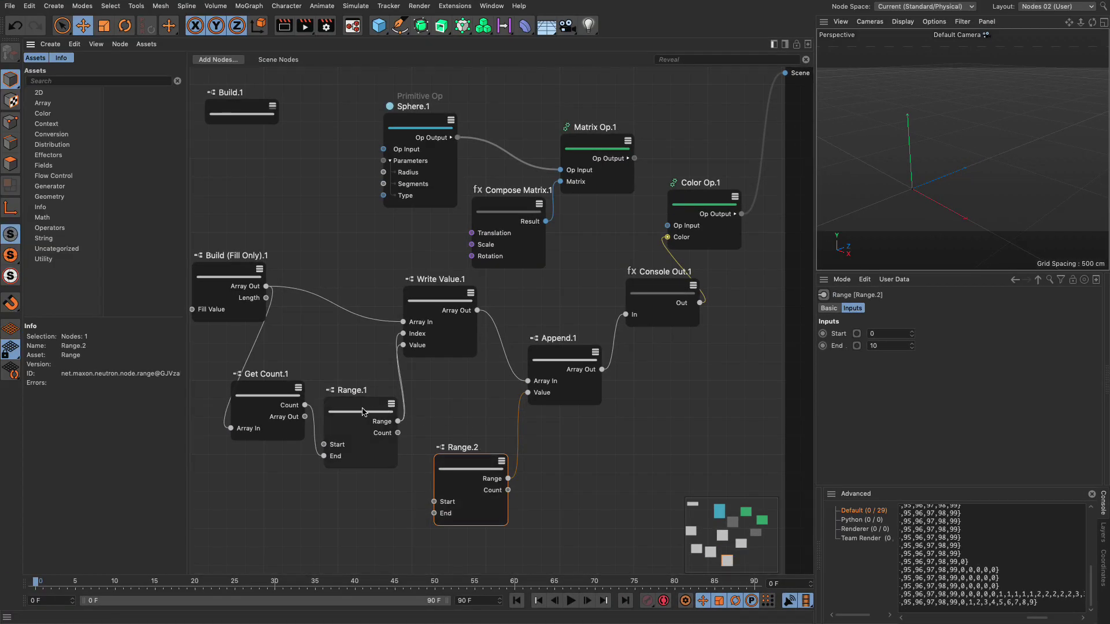
left_click_drag(363, 412, 366, 396)
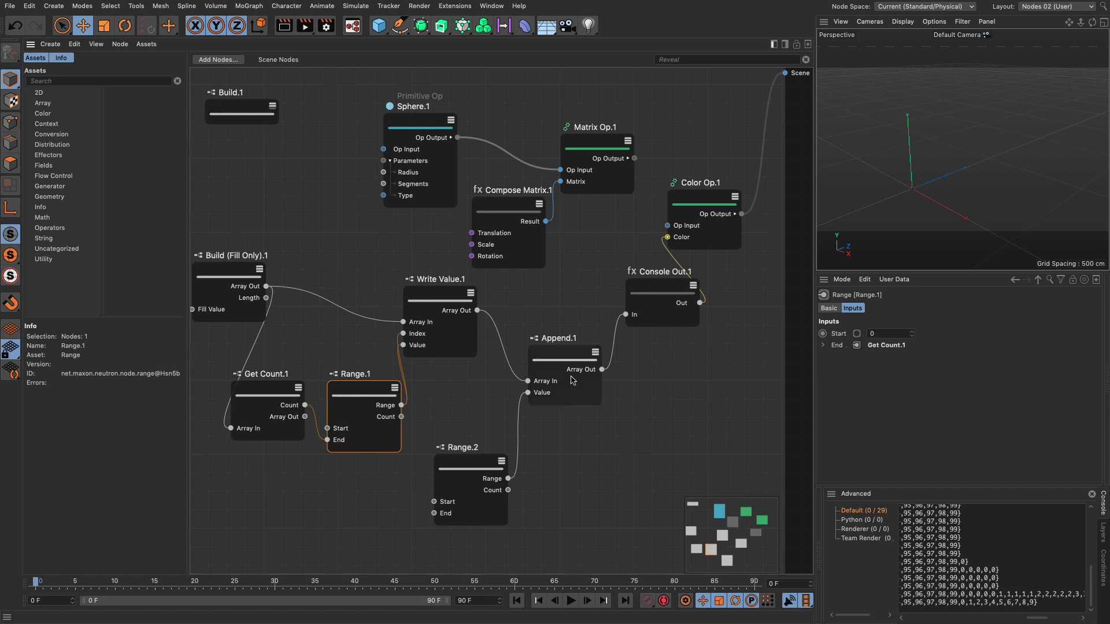
left_click_drag(575, 364, 593, 343)
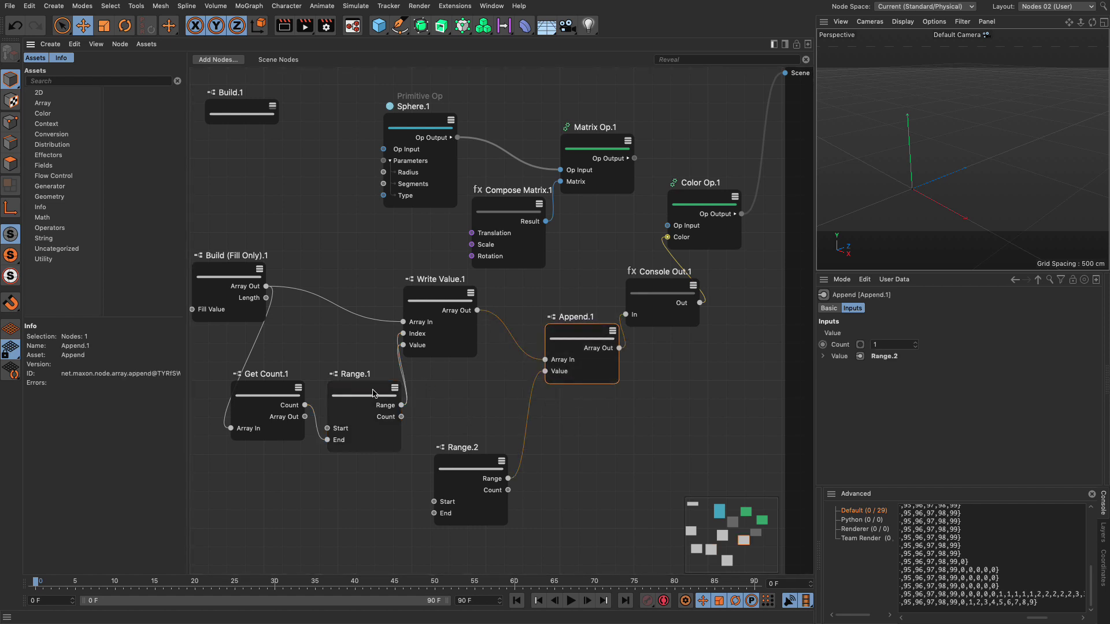
Add an Arithmetic [Add] node between the Range and Append nodes and set its Data Type to Int
double_click(469, 412)
type("add")
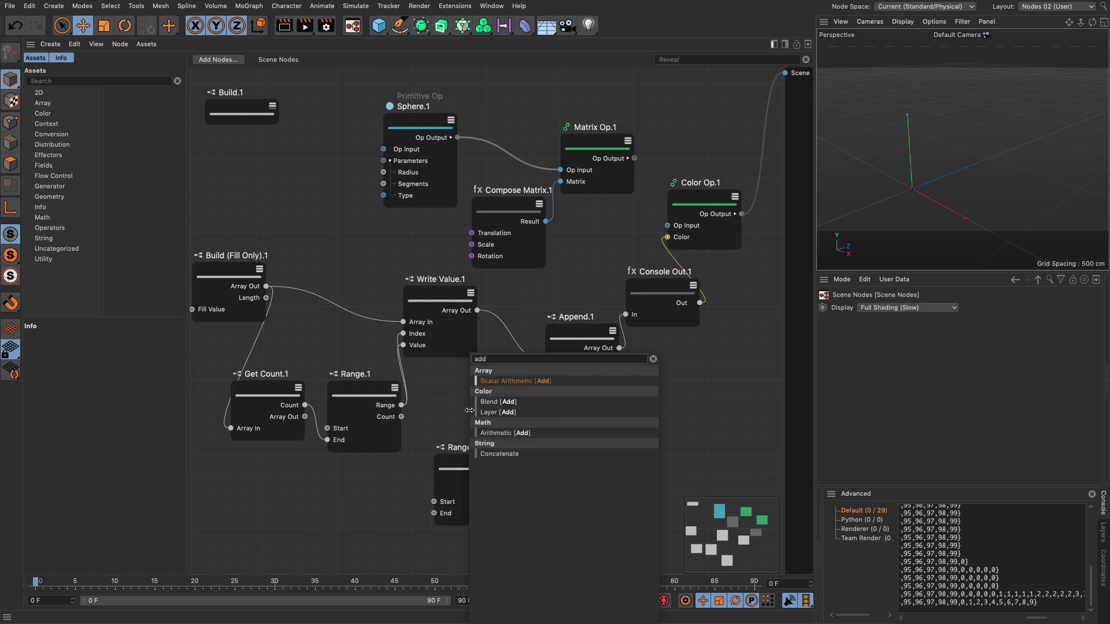
left_click(504, 433)
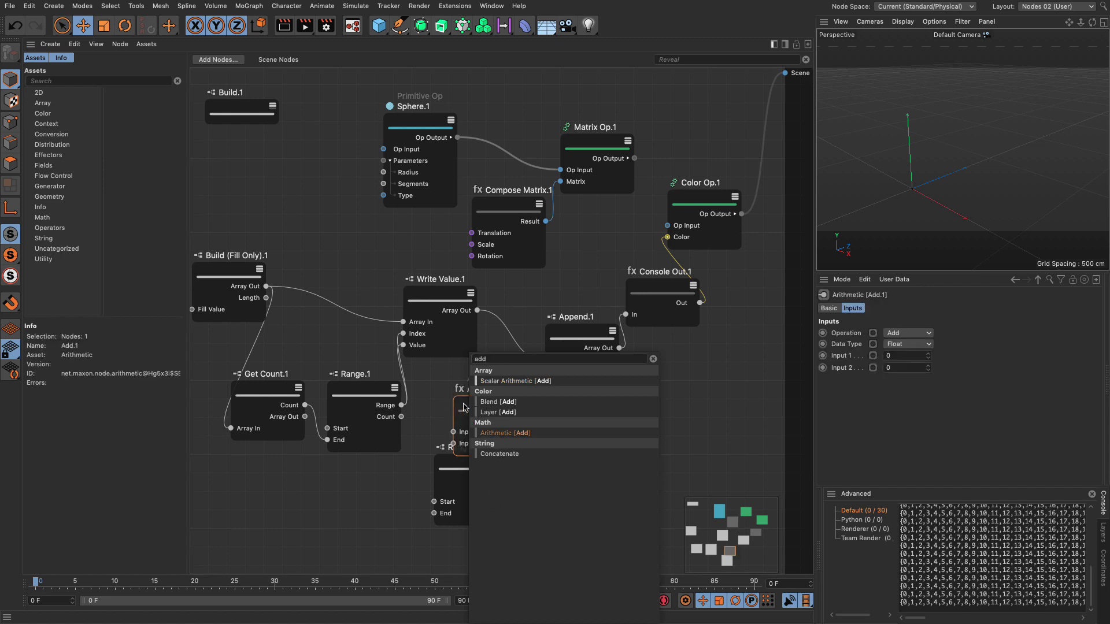
left_click(907, 346)
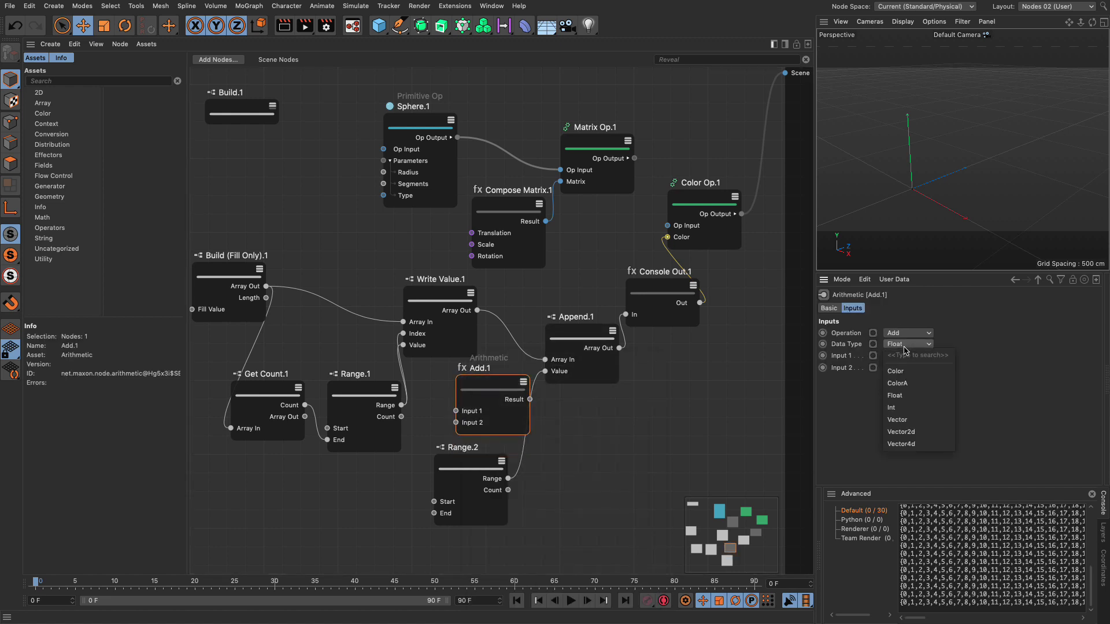
left_click(902, 404)
left_click_drag(487, 394, 475, 393)
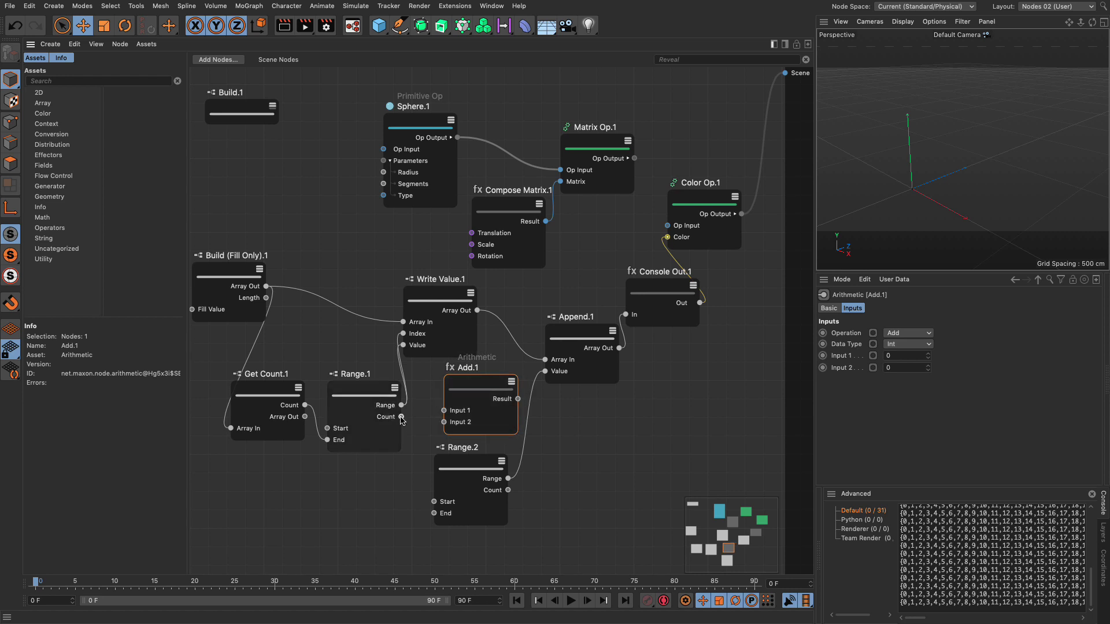
Feed the first Range's Count and second Range's Range into Add, wire its Result to Append's Value, and check the printed array
left_click_drag(401, 416, 494, 392)
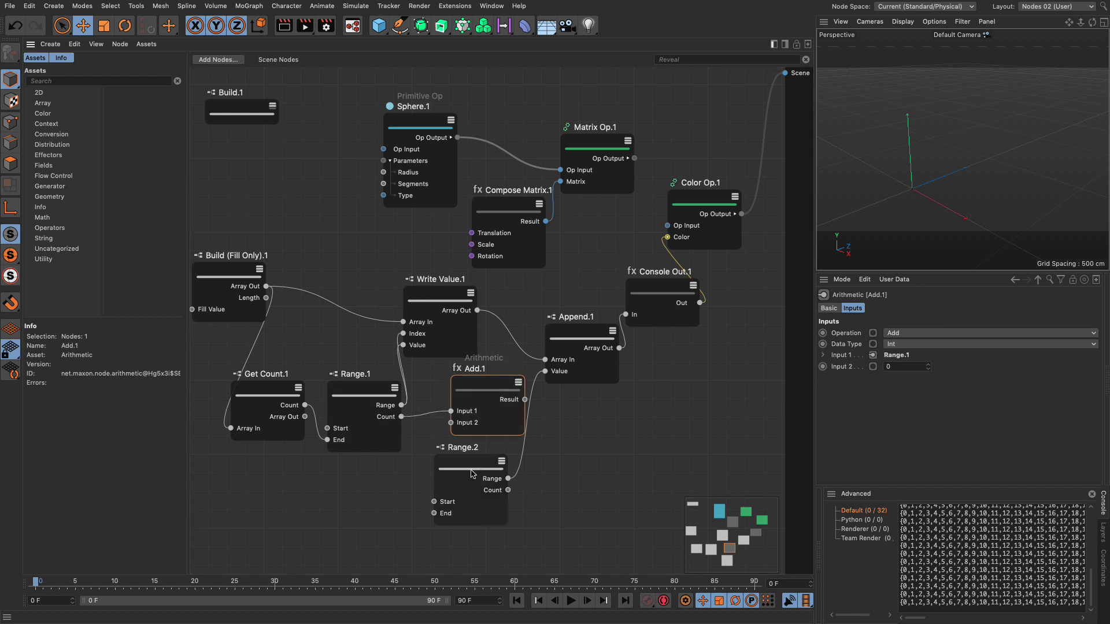
left_click_drag(471, 474, 451, 423)
left_click_drag(525, 399, 545, 372)
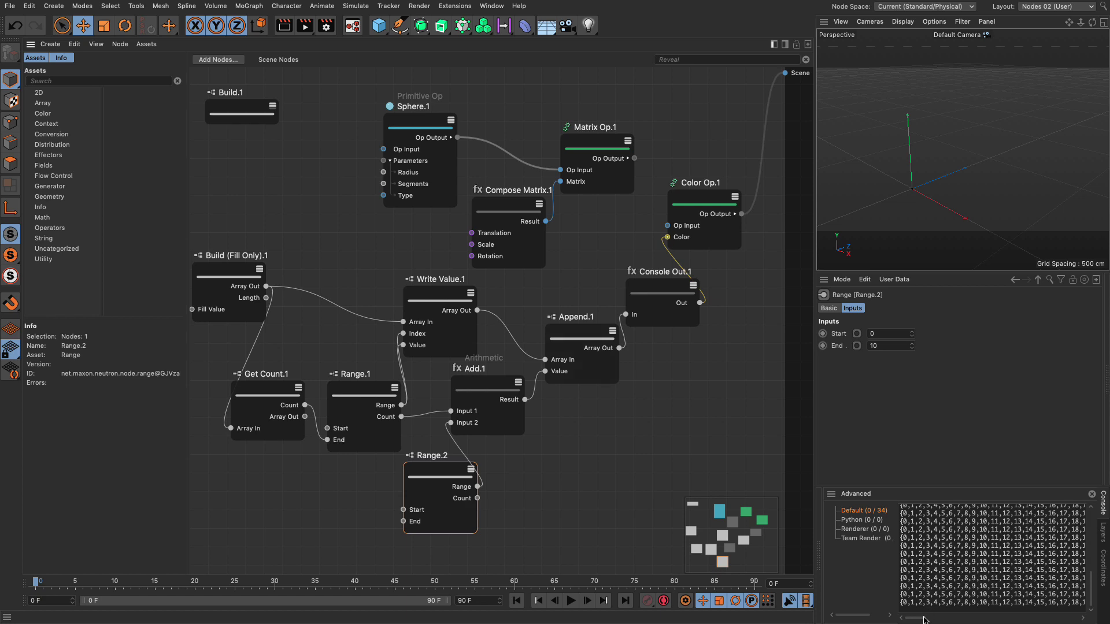
mouse_move(923, 620)
left_mouse_down()
mouse_move(1048, 621)
mouse_move(1025, 619)
left_mouse_up()
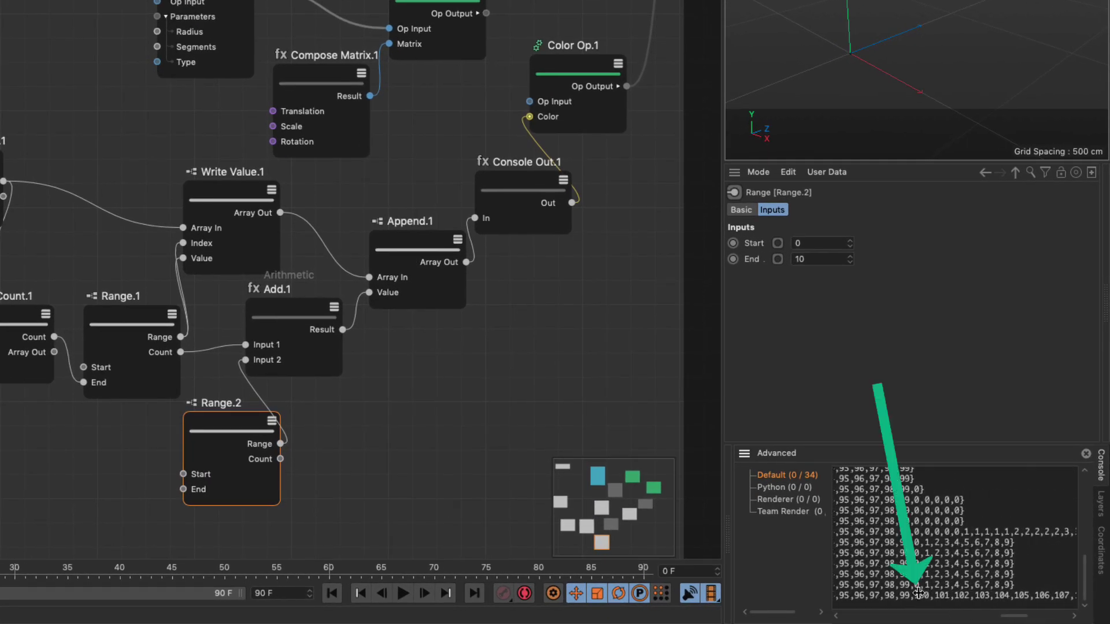
Review the inputs of the Build (Fill Only), Get Count and both Range nodes, and examine the end of the printed array
left_click(156, 370)
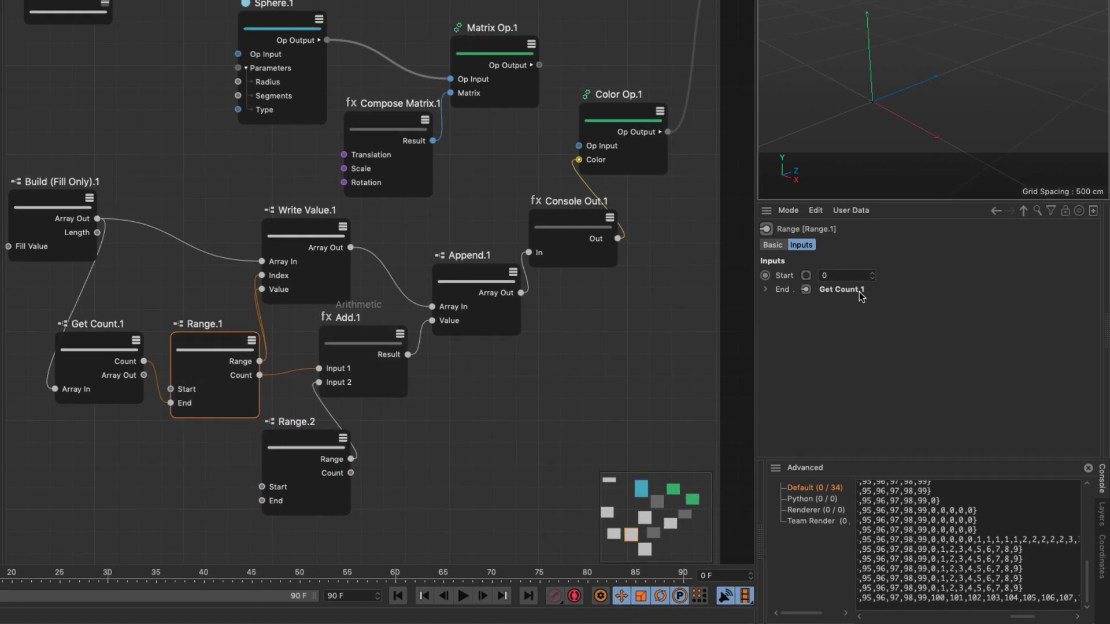
left_click(86, 254)
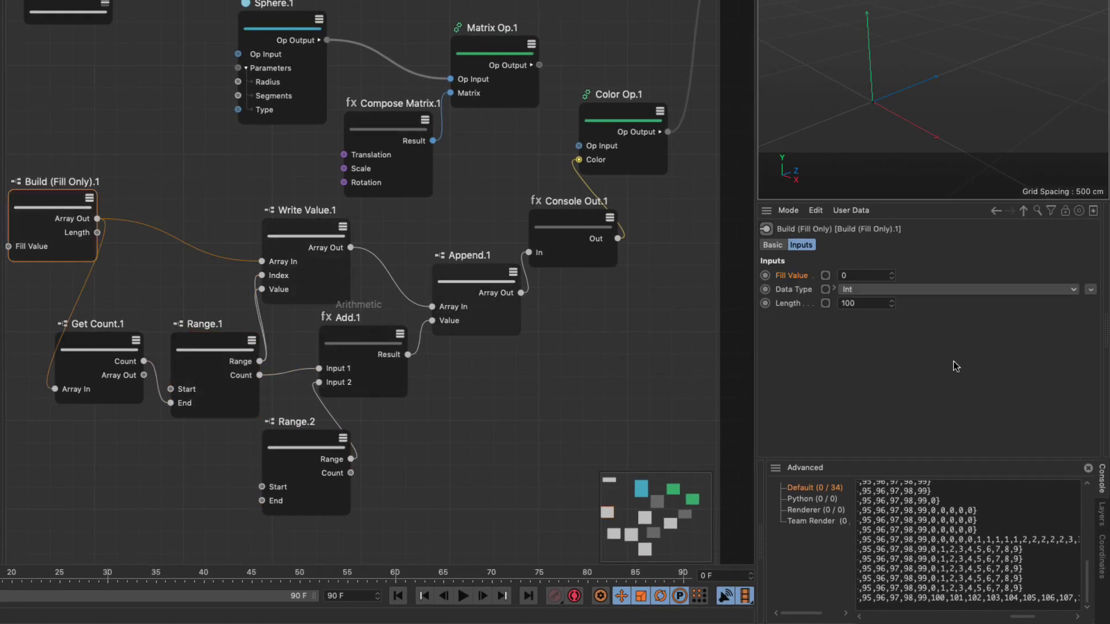
left_click(98, 349)
left_click(218, 347)
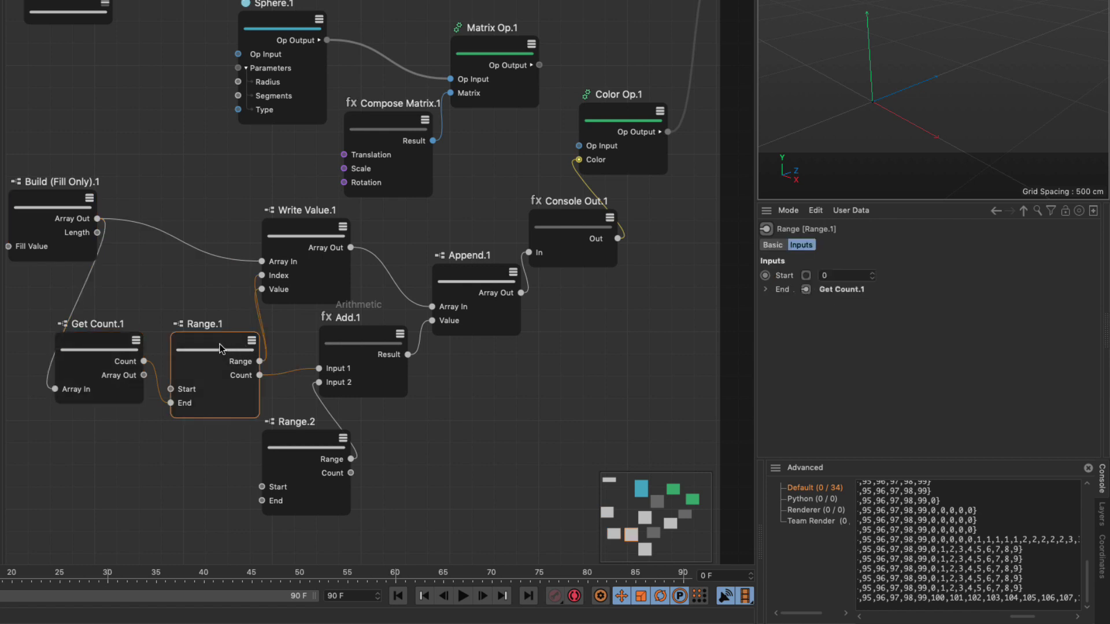
left_click(301, 440)
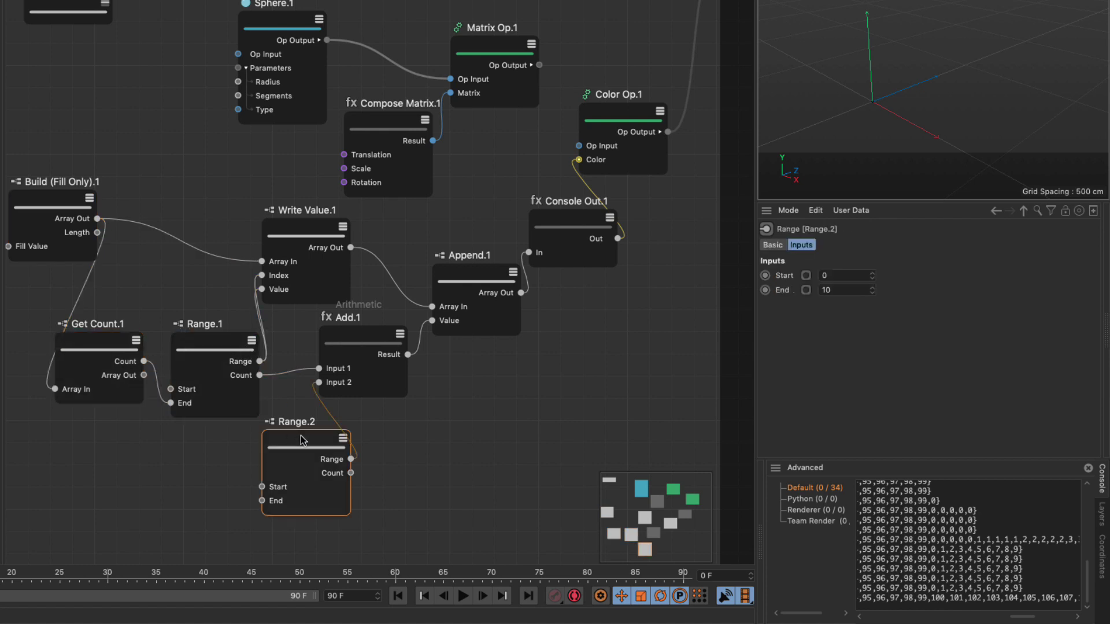
left_click(231, 399)
left_click(321, 445)
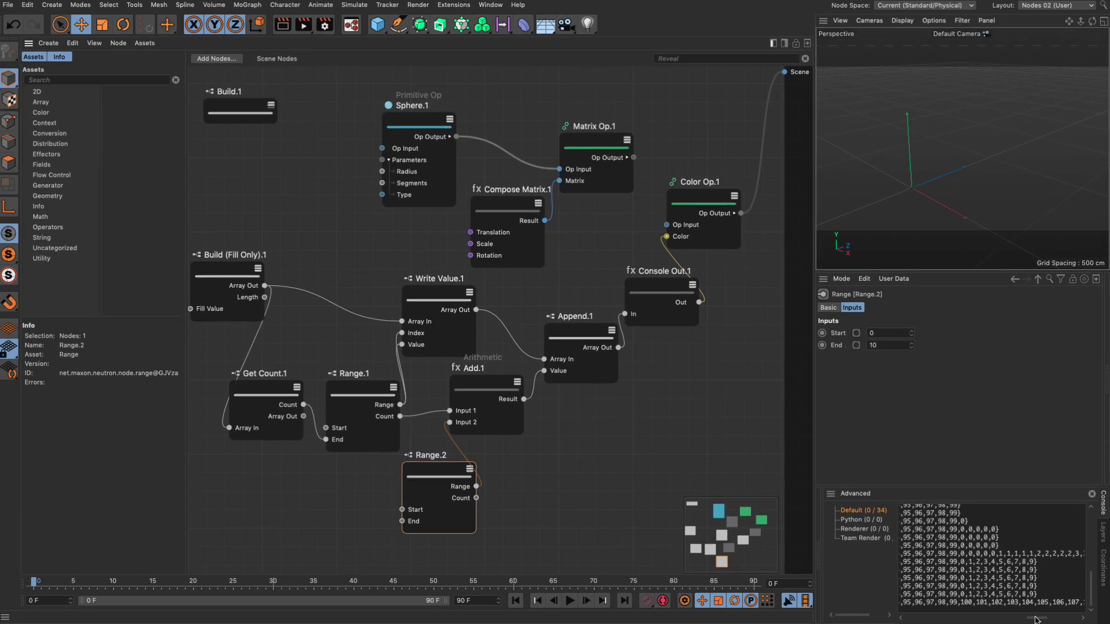
left_click_drag(1035, 620, 1041, 620)
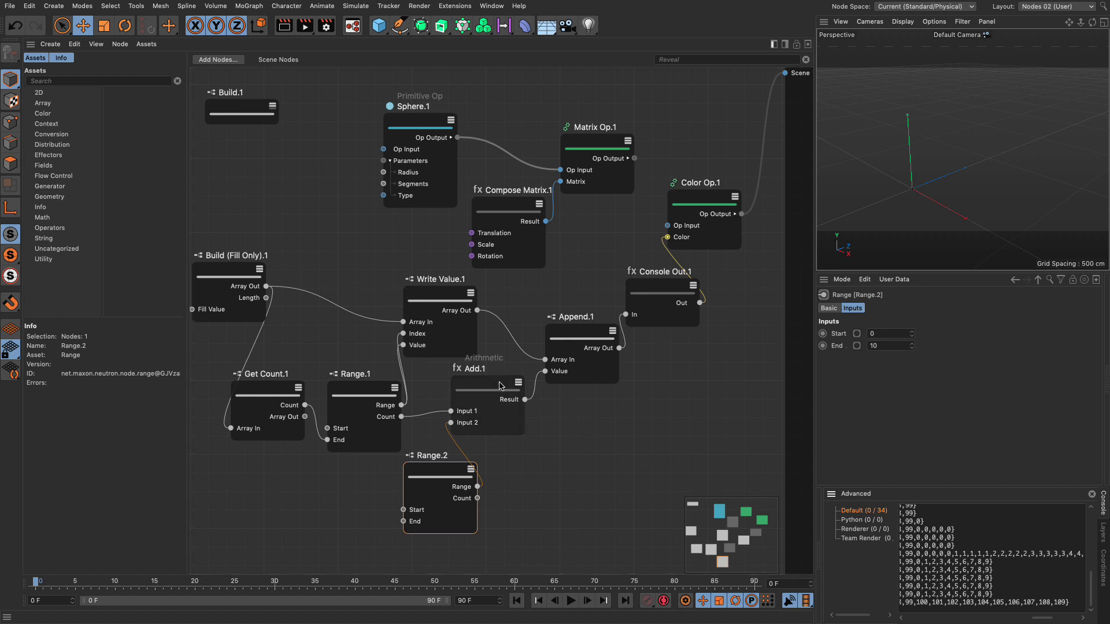
Move the Color Op and Console Out nodes together towards the Scene port, leaving room after the Append node
middle_click_drag(633, 405, 601, 403)
middle_click_drag(754, 121, 634, 132)
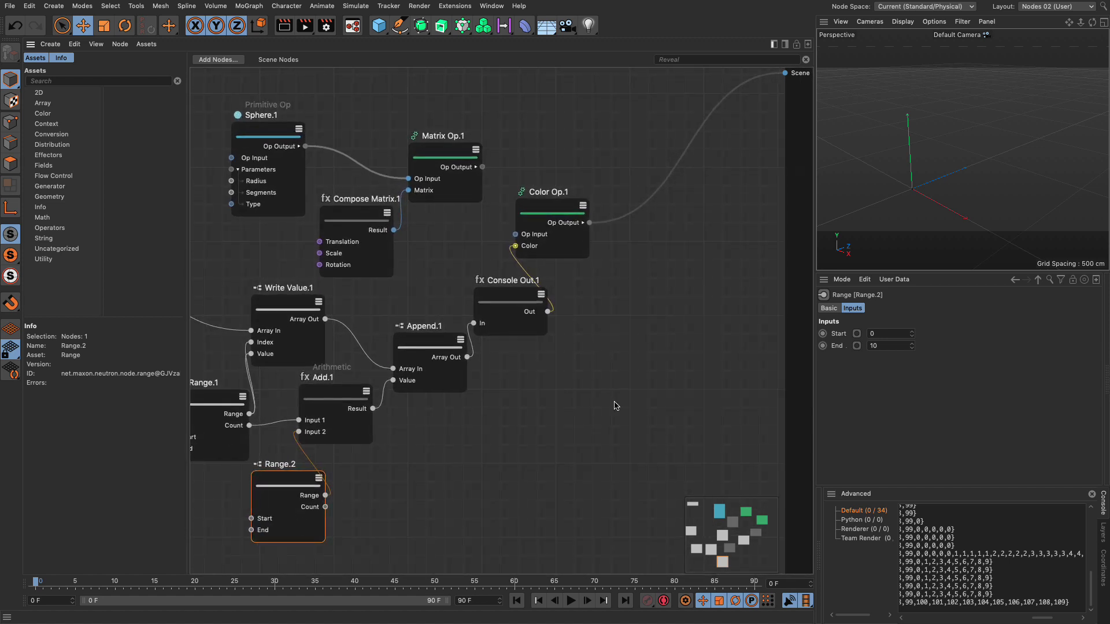
left_click_drag(626, 139, 509, 380)
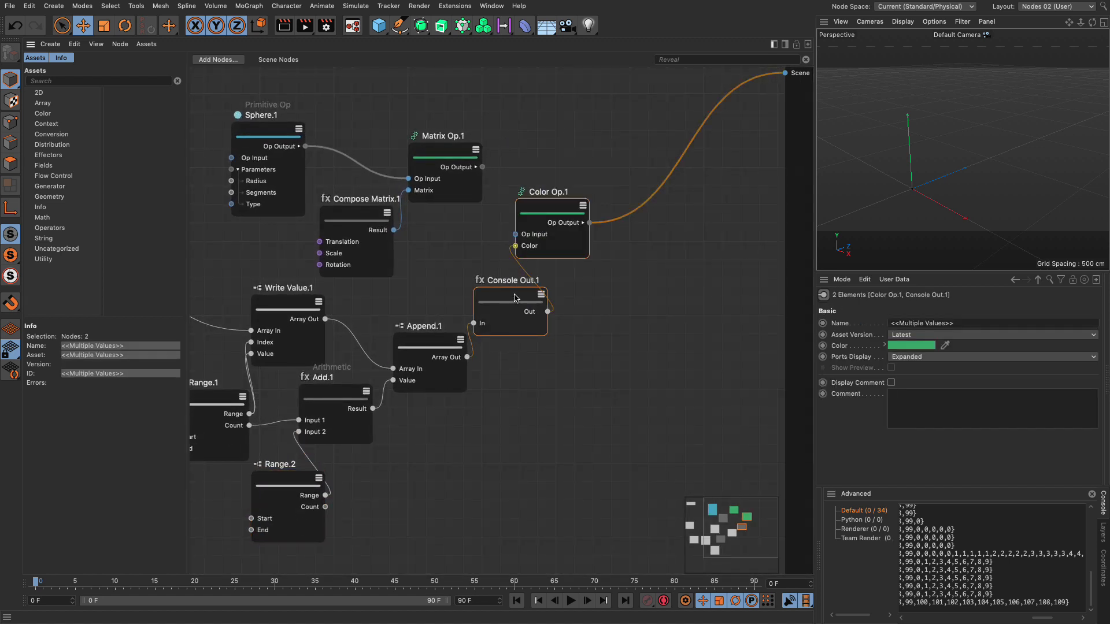
left_click_drag(513, 297, 689, 256)
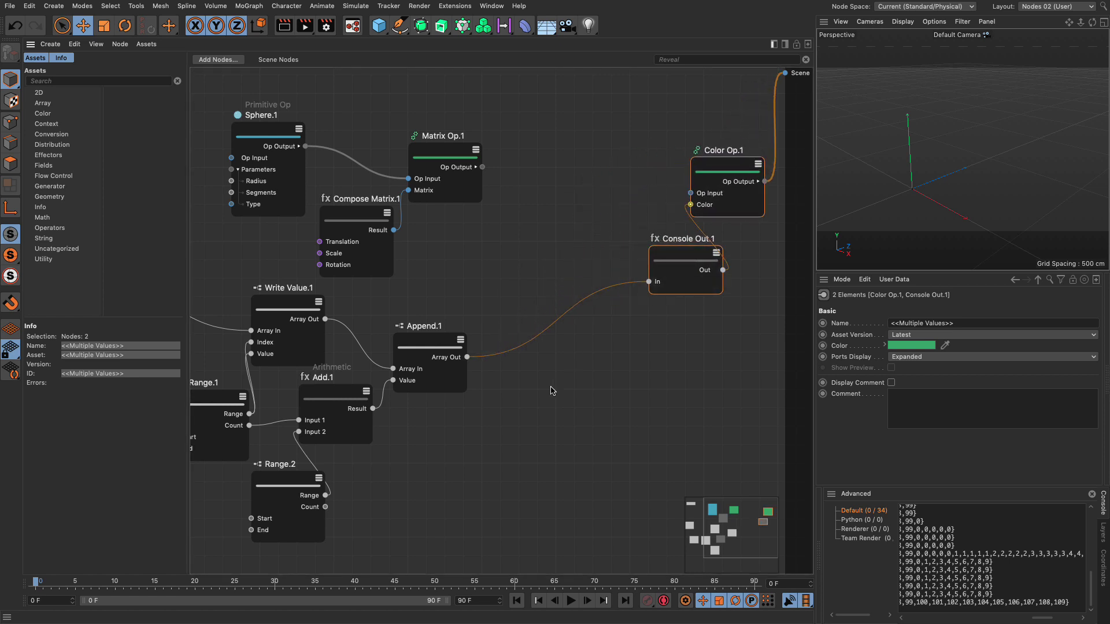
Add a Read Value node between Append and Console Out and feed Append's Array Out into its Array In
left_click(450, 358)
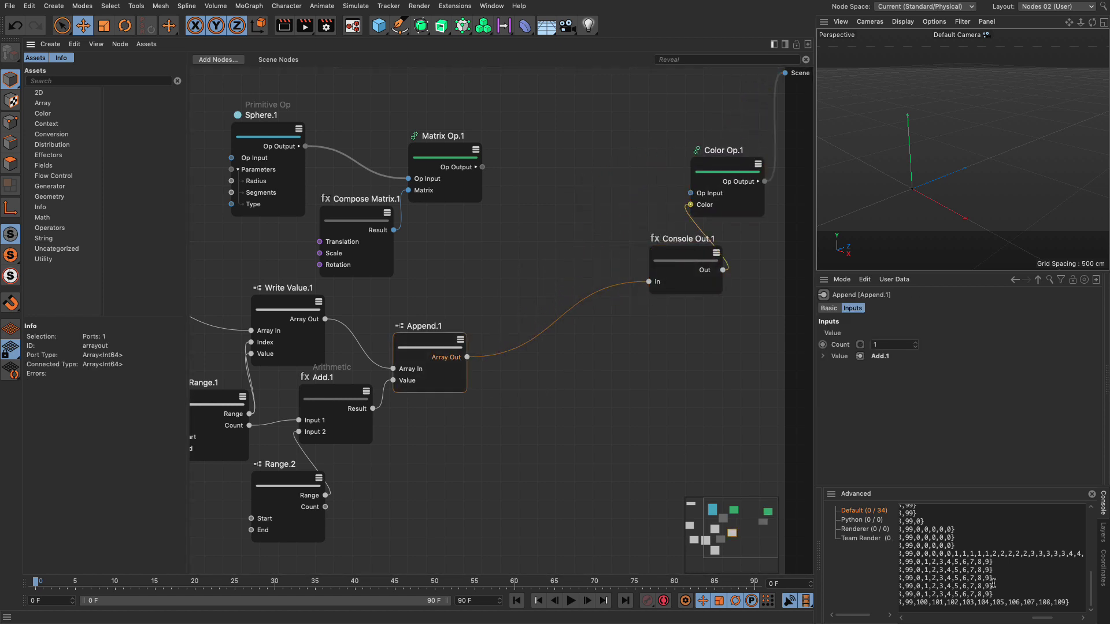
double_click(528, 395)
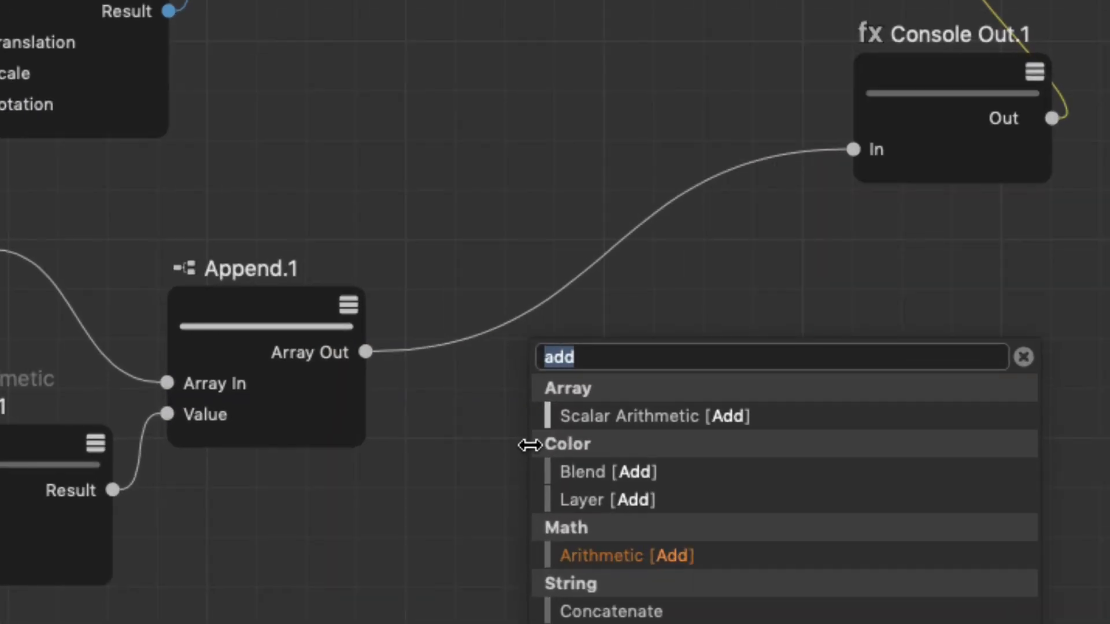
type("read")
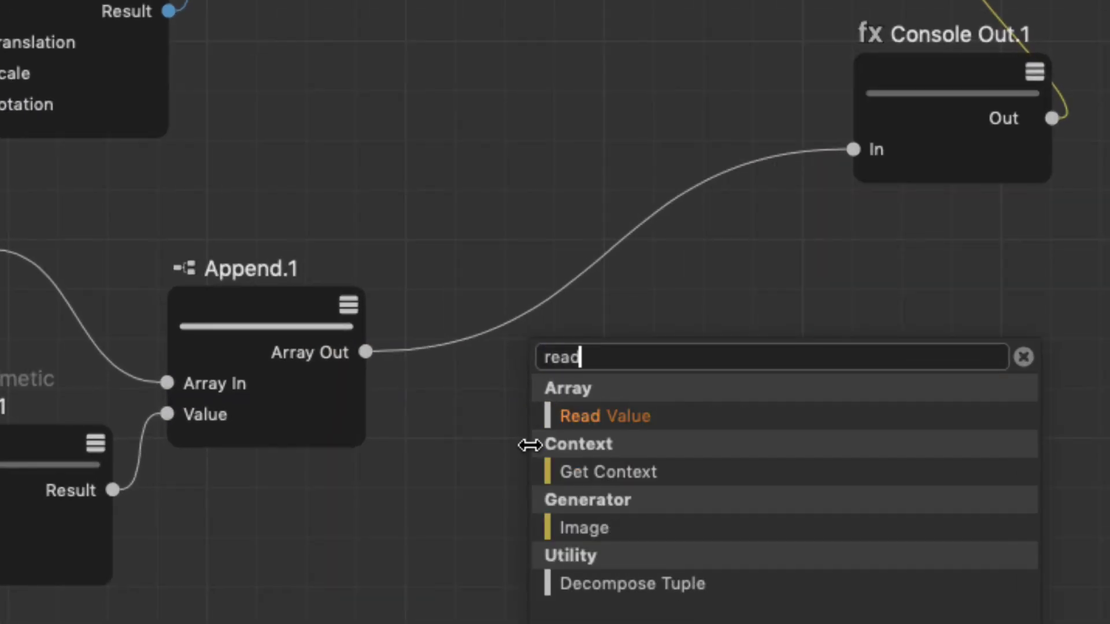
left_click_drag(611, 396, 606, 305)
left_click_drag(366, 352, 576, 384)
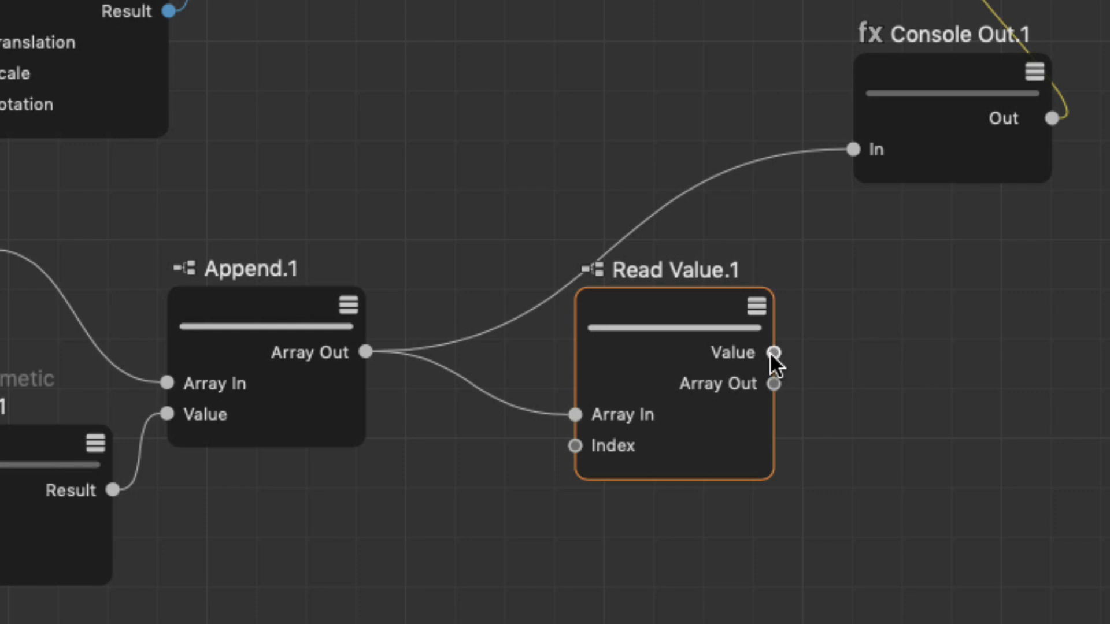
Remove the direct wire from Append to Console Out and connect Read Value's Value output to Console Out's In
left_click_drag(772, 353, 849, 237)
key("Escape")
left_click(696, 185)
key("BackSpace")
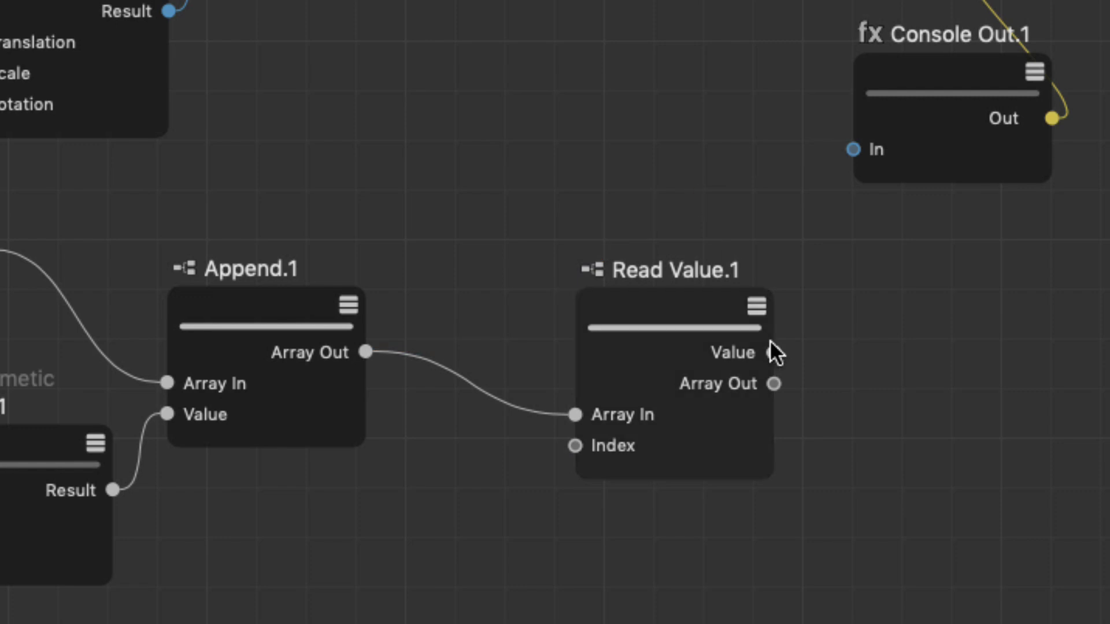
left_click_drag(774, 353, 850, 152)
Raise the Read Value node's Index one at a time up to 17, printing each array element to the console
left_click(680, 318)
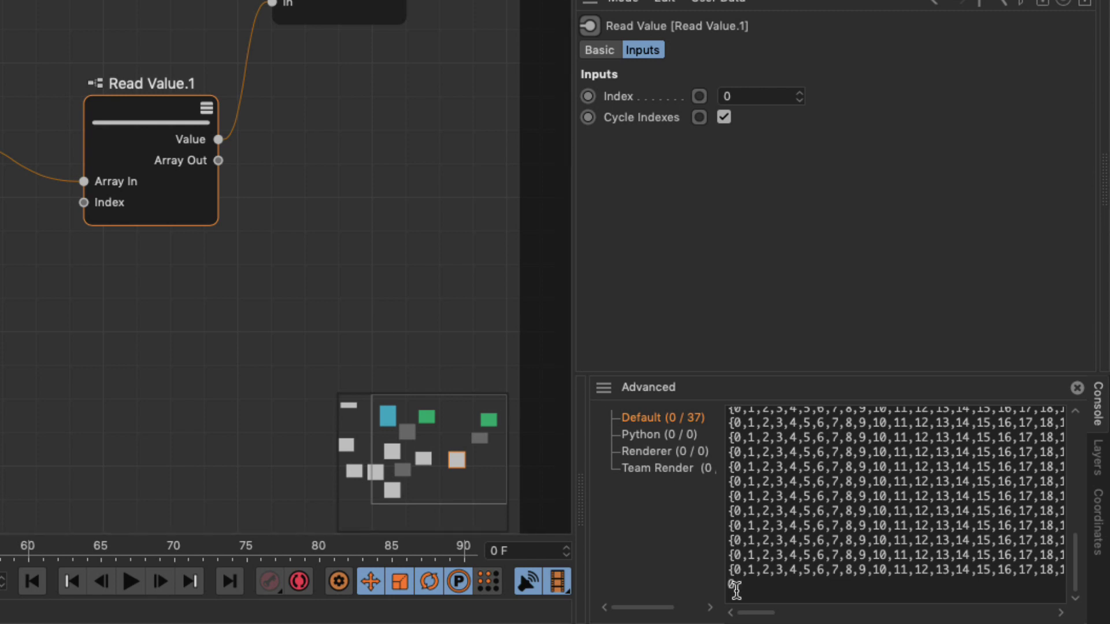
left_click(799, 92)
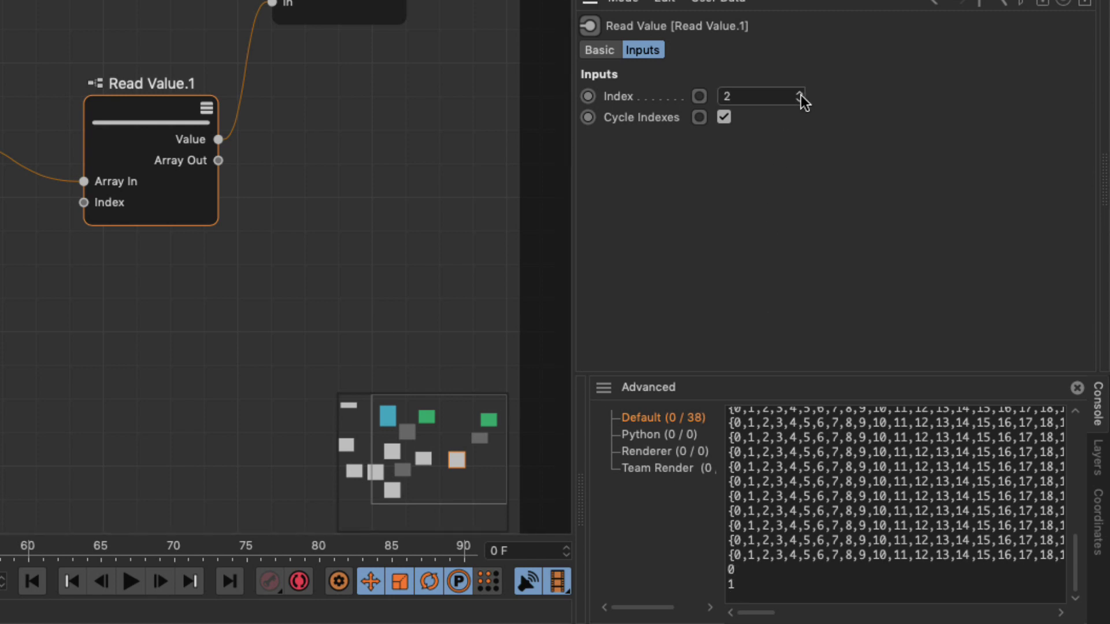
left_click(800, 92)
left_click(800, 93)
left_click(799, 92)
left_click(800, 93)
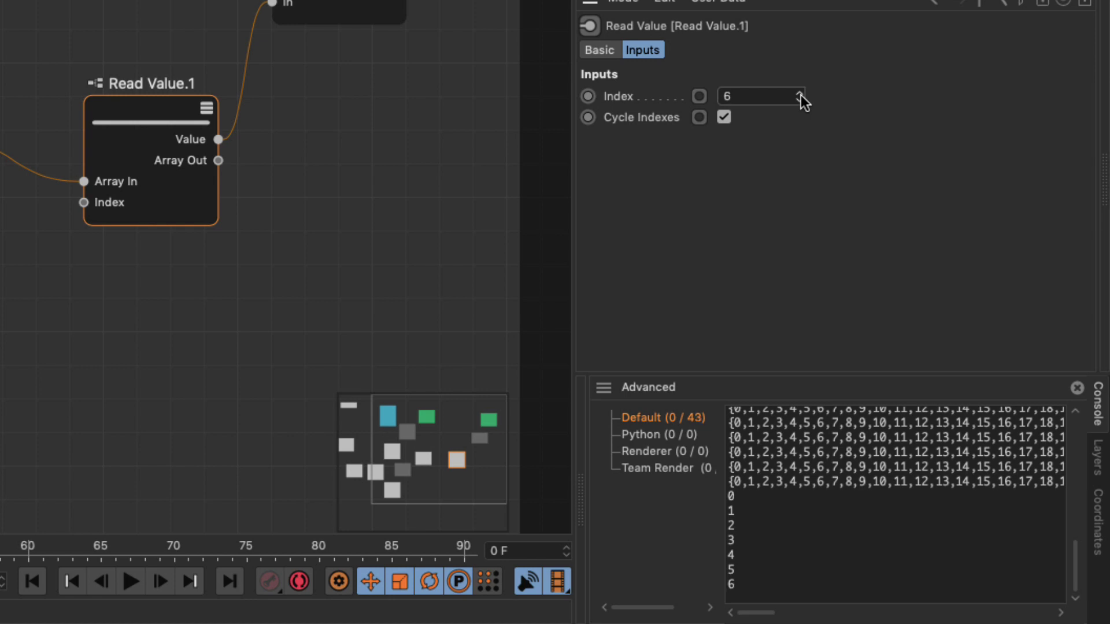
left_click(800, 93)
left_click(799, 93)
left_click(799, 92)
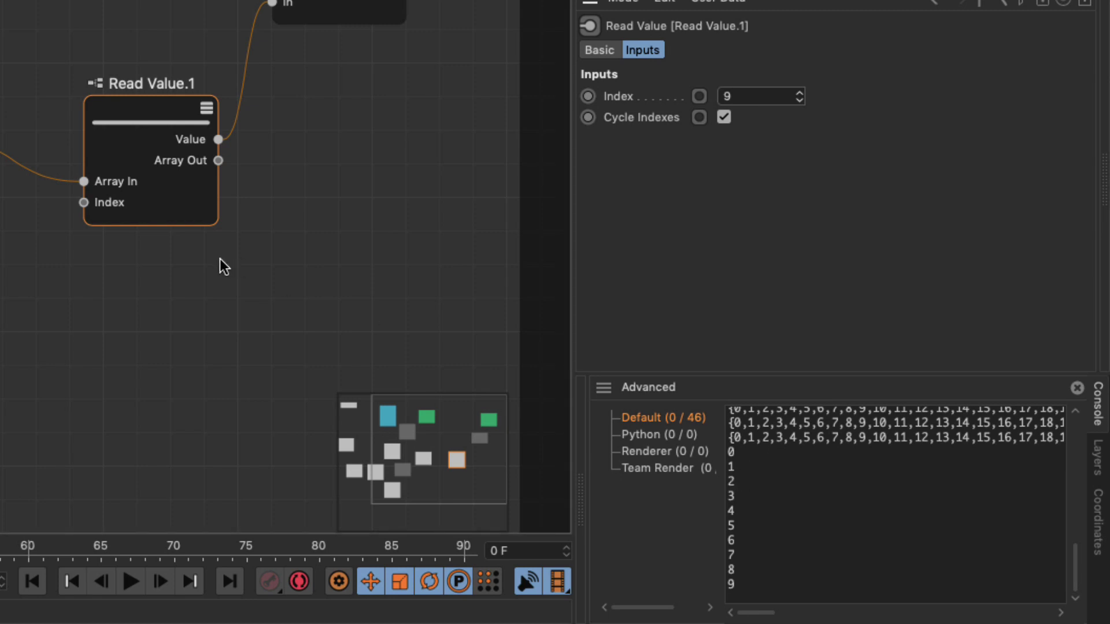
left_click(800, 93)
left_click(801, 92)
left_click(801, 93)
left_click(801, 93)
left_click(801, 92)
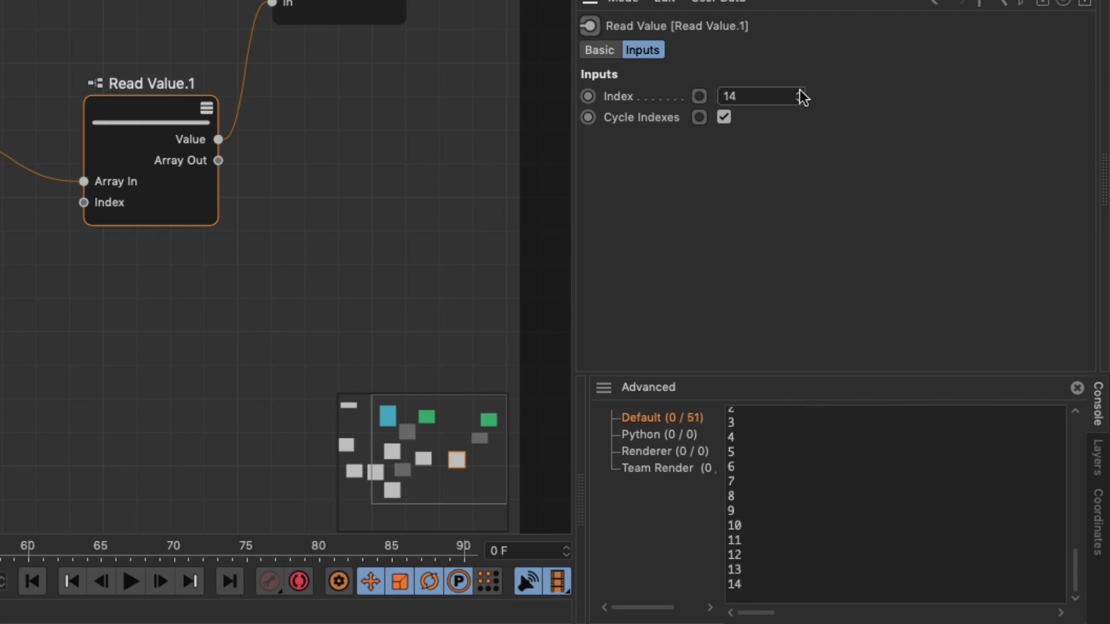
left_click(801, 93)
left_click(800, 92)
left_click(801, 92)
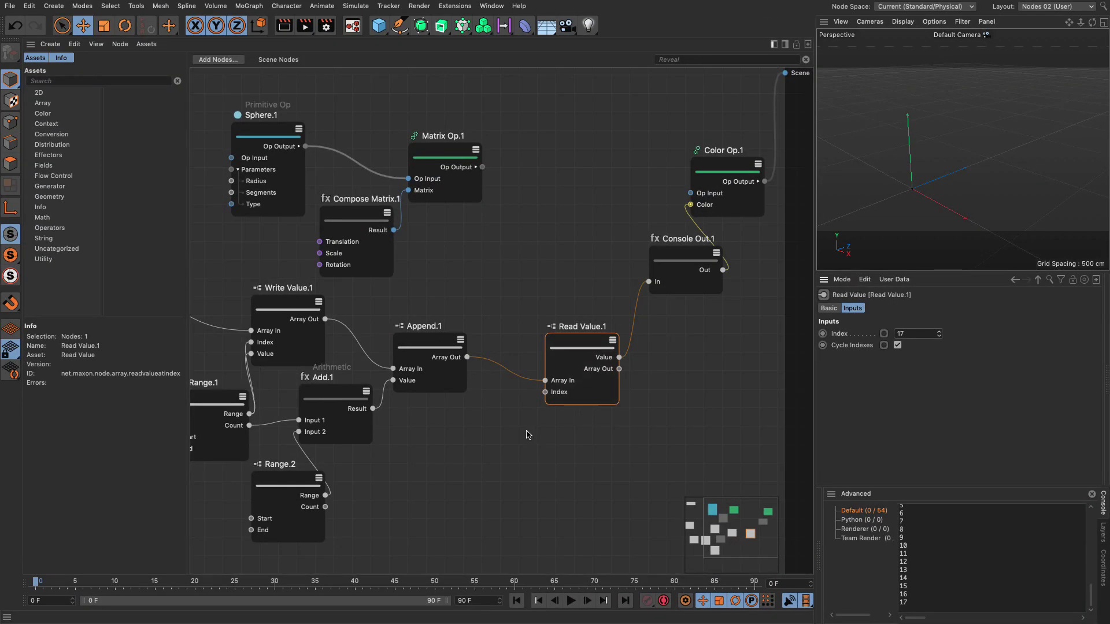
Duplicate the second Range node below Read Value and add a Get Count node beside the copy
left_click(291, 481)
left_click_drag(290, 481, 542, 443, "ctrl")
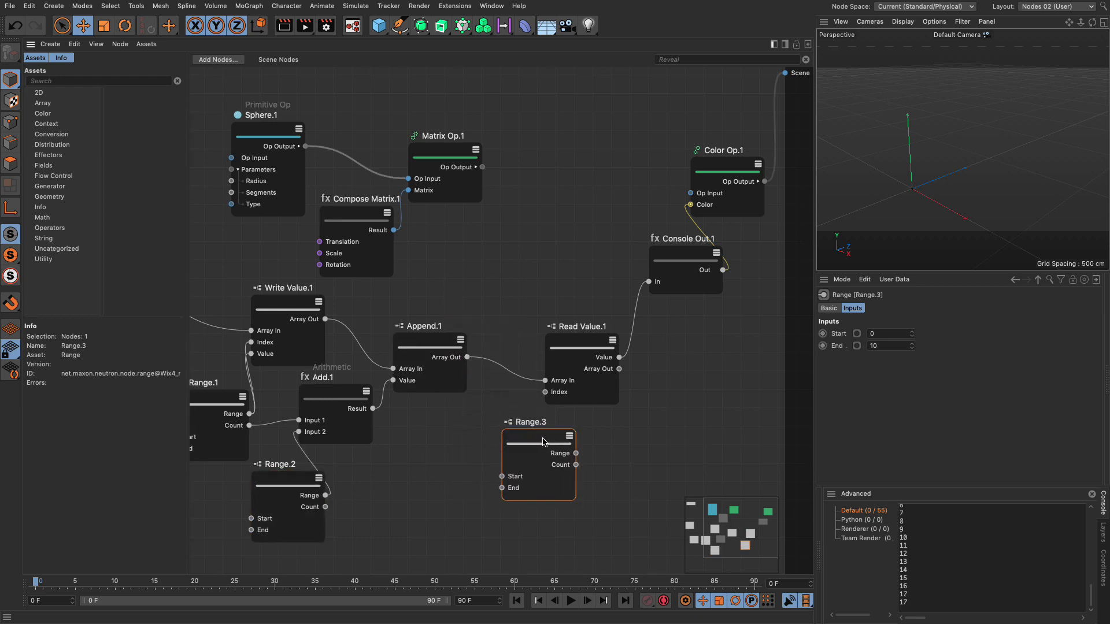
double_click(418, 436)
type("count")
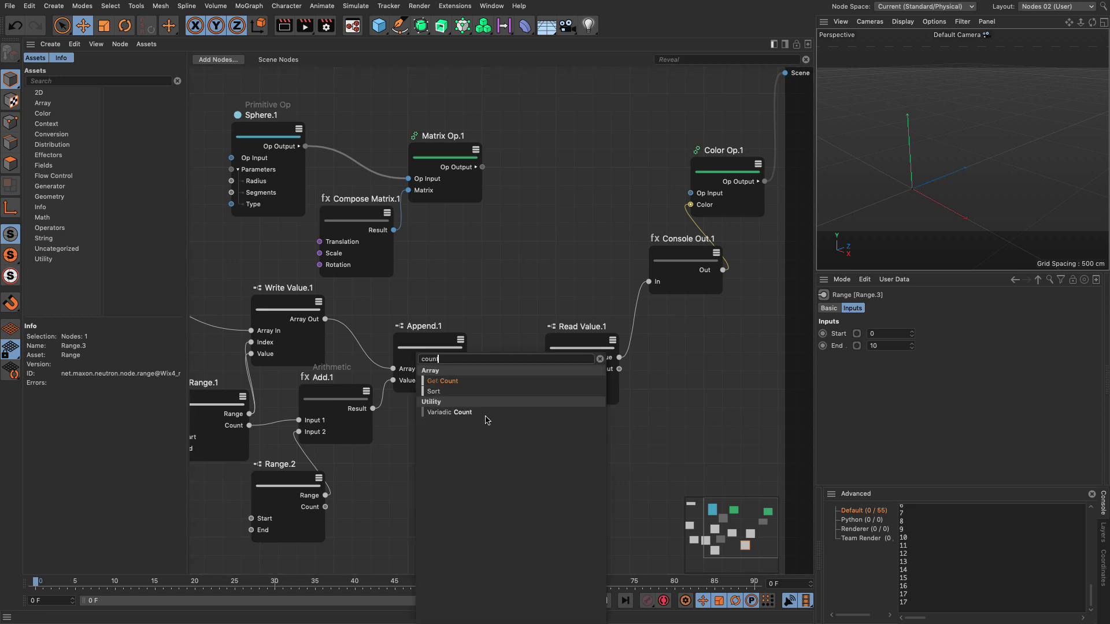
key("Return")
left_click_drag(423, 471, 491, 438)
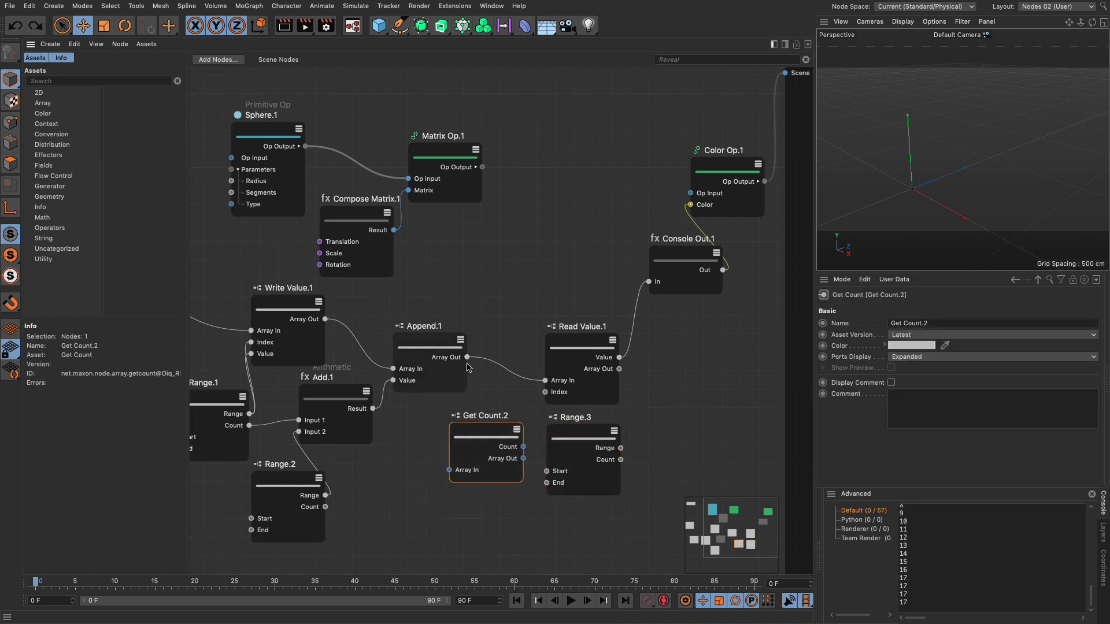
Wire Append's Array Out into the new Get Count, its Count into the copied Range's End, and that Range's output into Read Value's Index
left_click_drag(467, 357, 450, 470)
left_click_drag(500, 435, 548, 486)
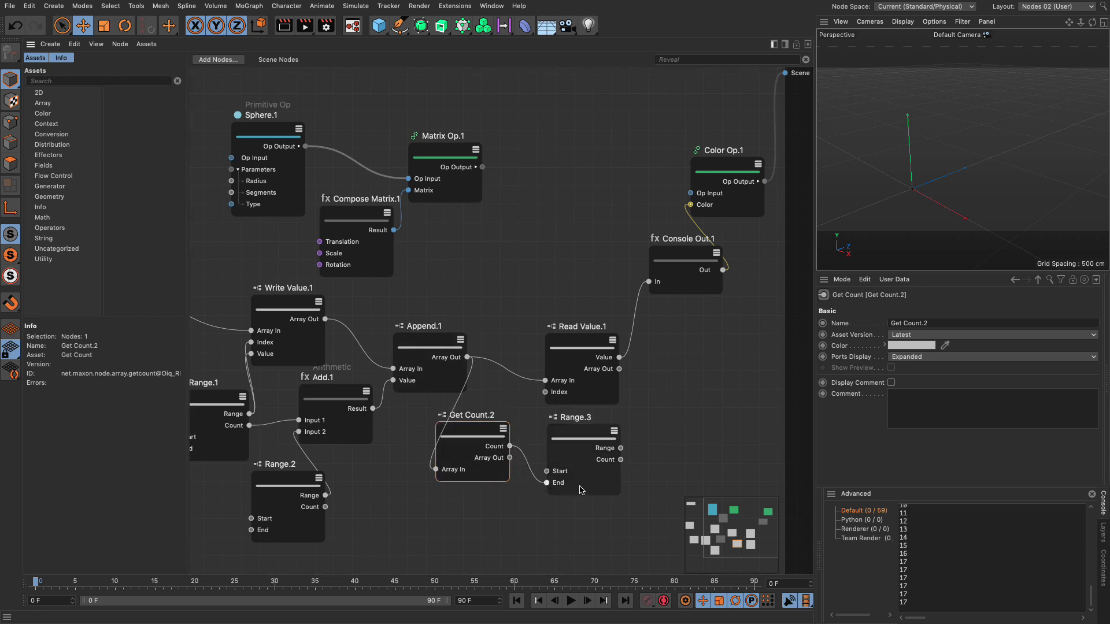
left_click_drag(577, 343, 618, 338)
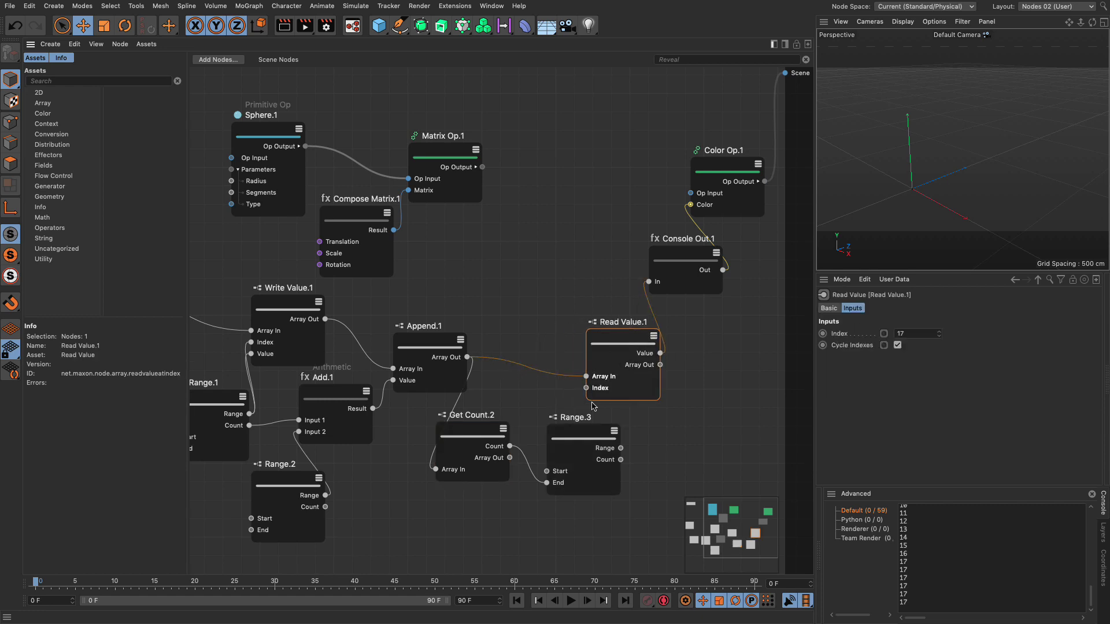
left_click_drag(590, 438, 580, 438)
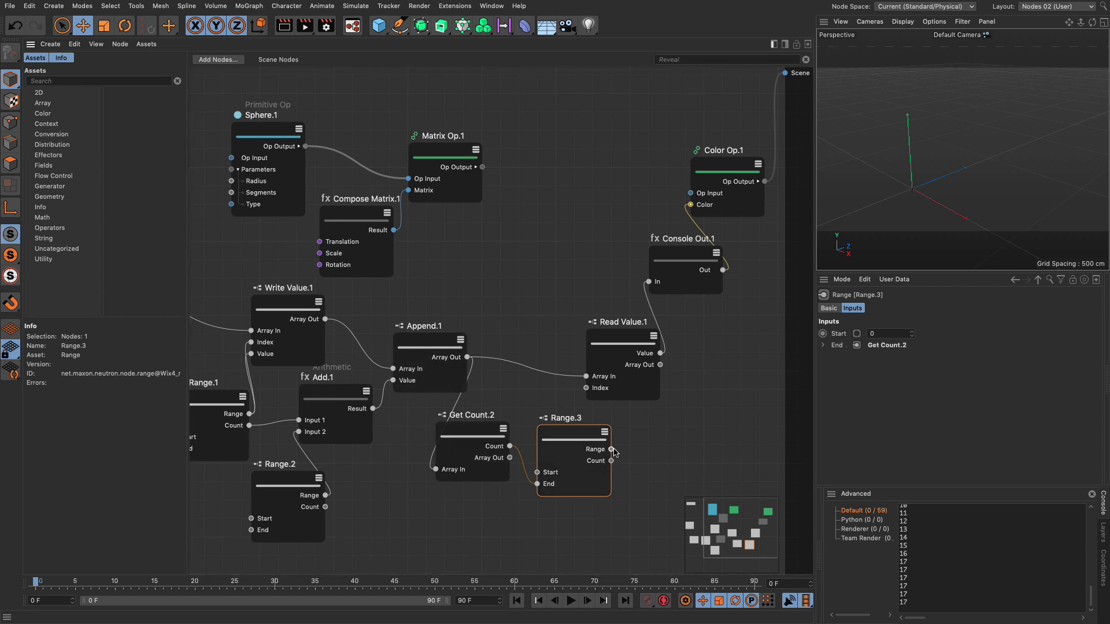
left_click_drag(614, 450, 586, 388)
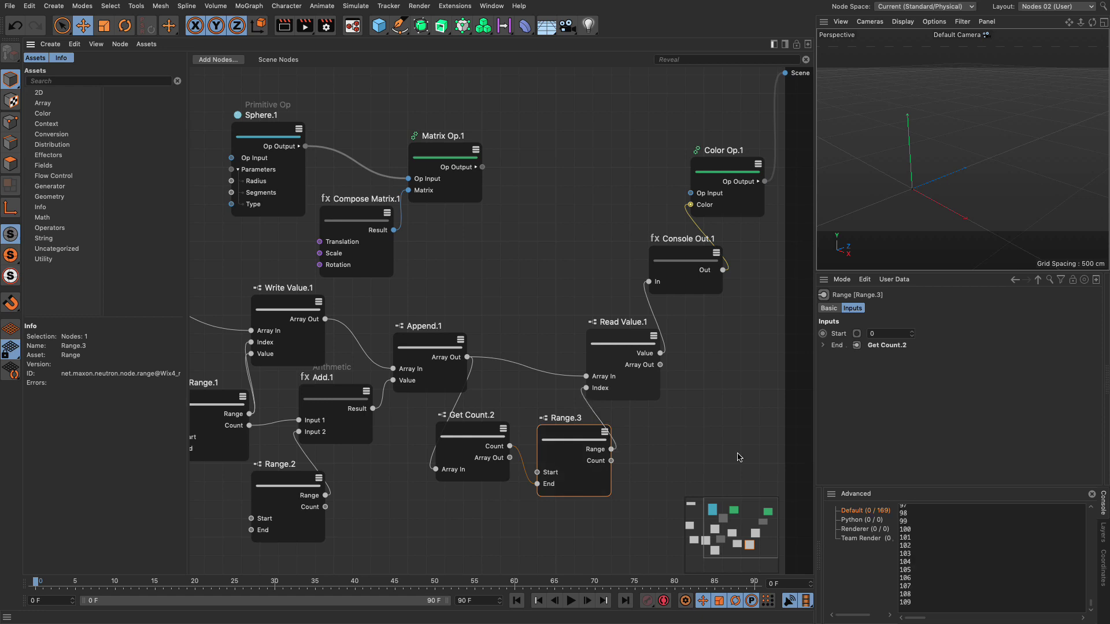
scroll(1092, 604, "down", 5)
mouse_move(1092, 604)
left_mouse_down()
mouse_move(1090, 556)
mouse_move(1091, 607)
left_mouse_up()
Set the Build (Fill Only) node's Length to 50
middle_click_drag(389, 514, 542, 494)
left_click(231, 269)
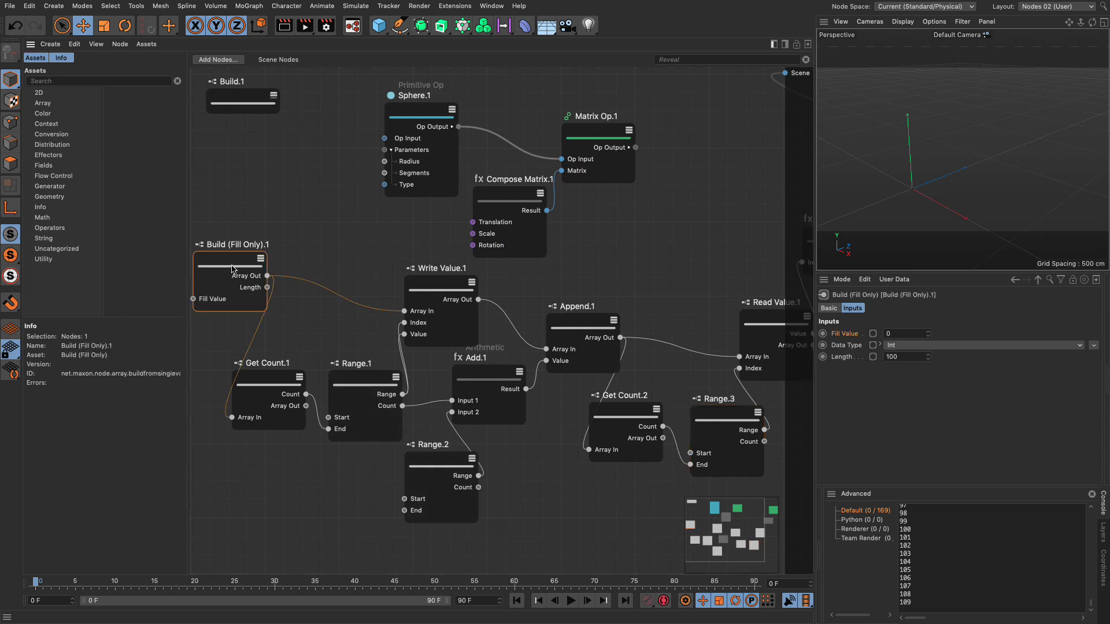
left_click(441, 463)
left_click(240, 271)
double_click(911, 357)
type("50")
key("Return")
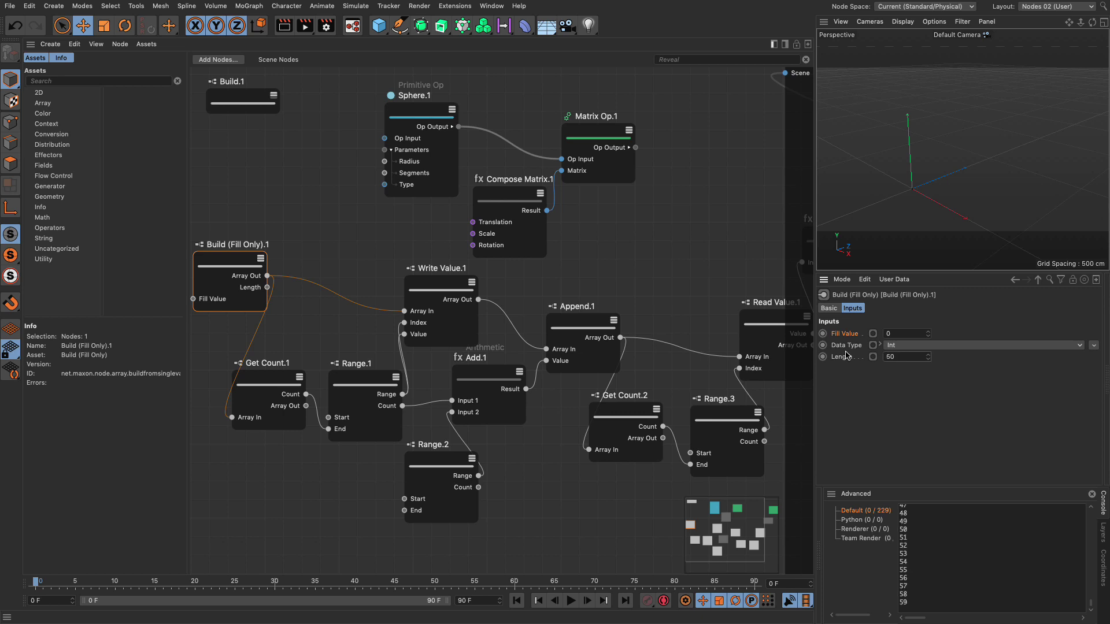
Set the End of the Range node feeding Add's Input 2 to 5 and clear the node selection
left_click(431, 465)
double_click(897, 346)
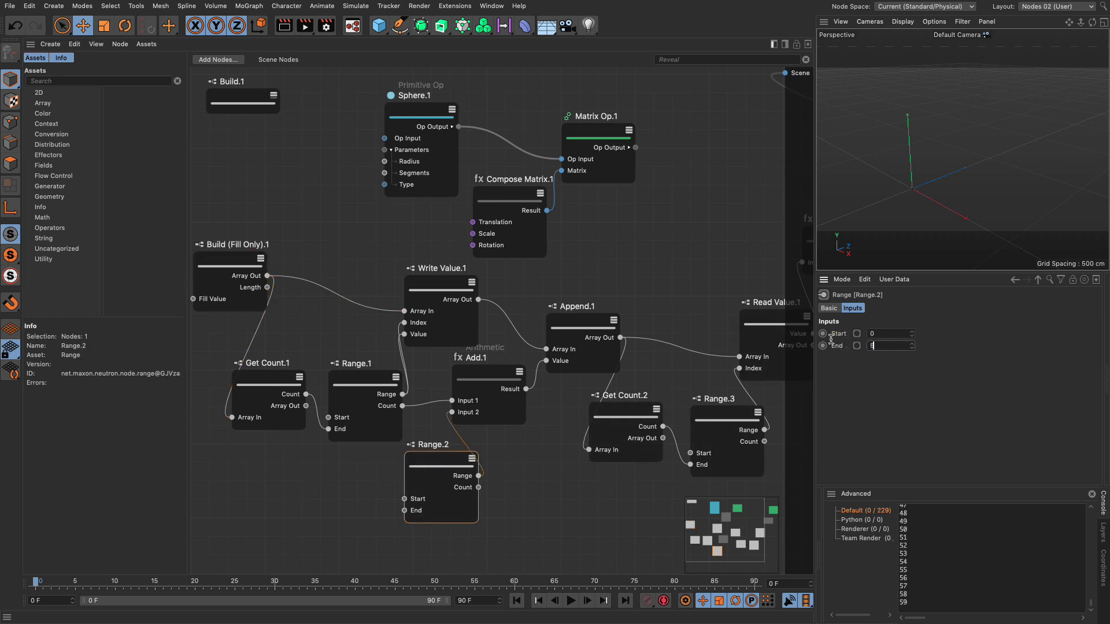
key("Return")
left_click(595, 520)
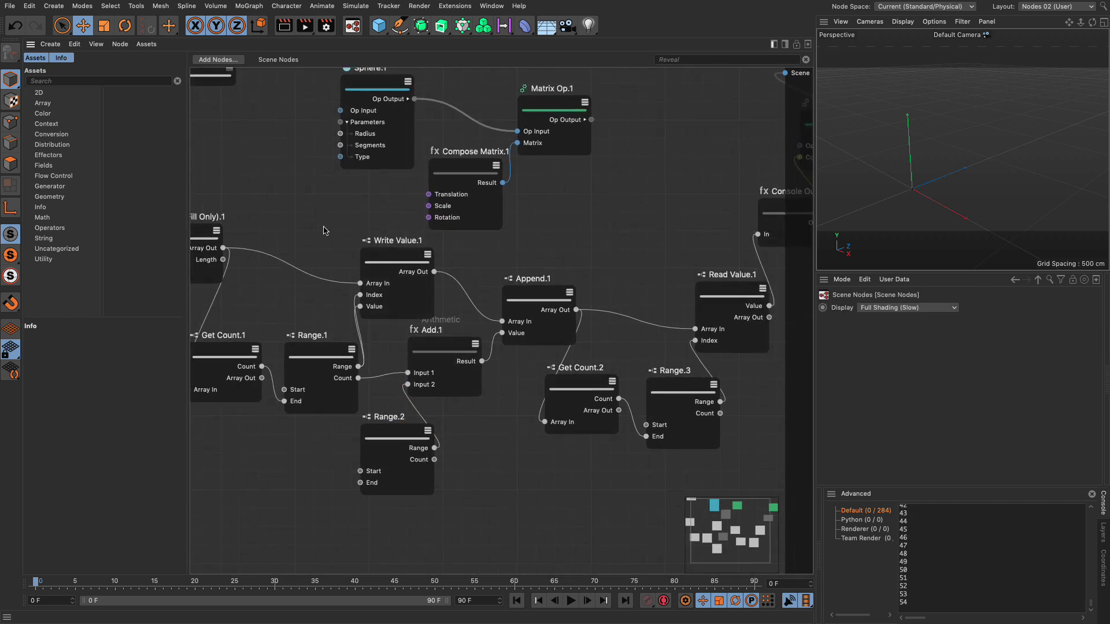
key("h")
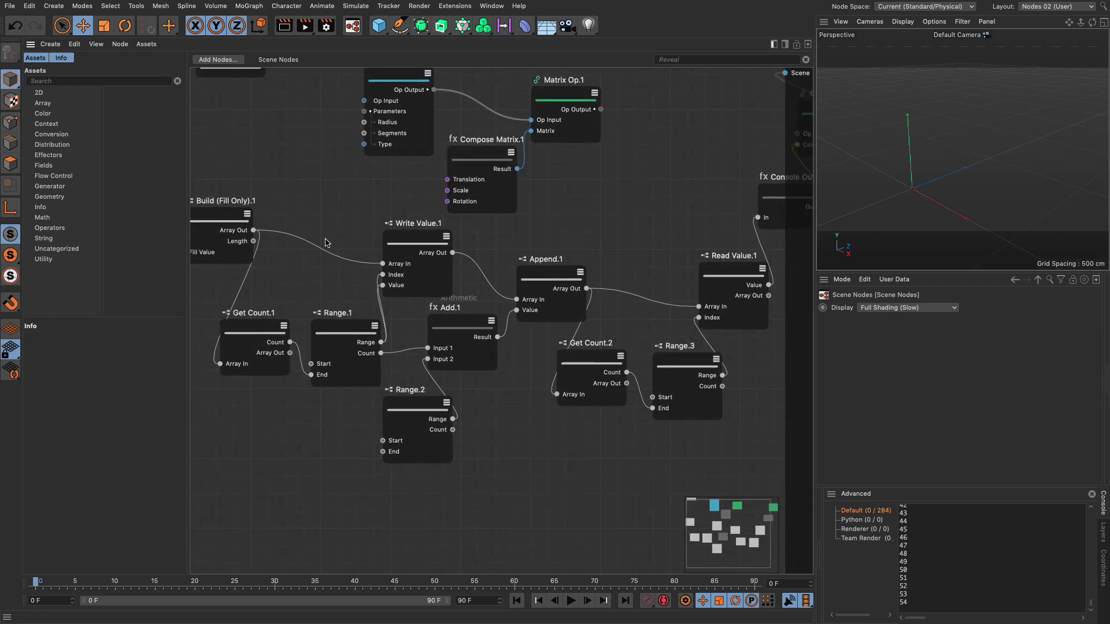